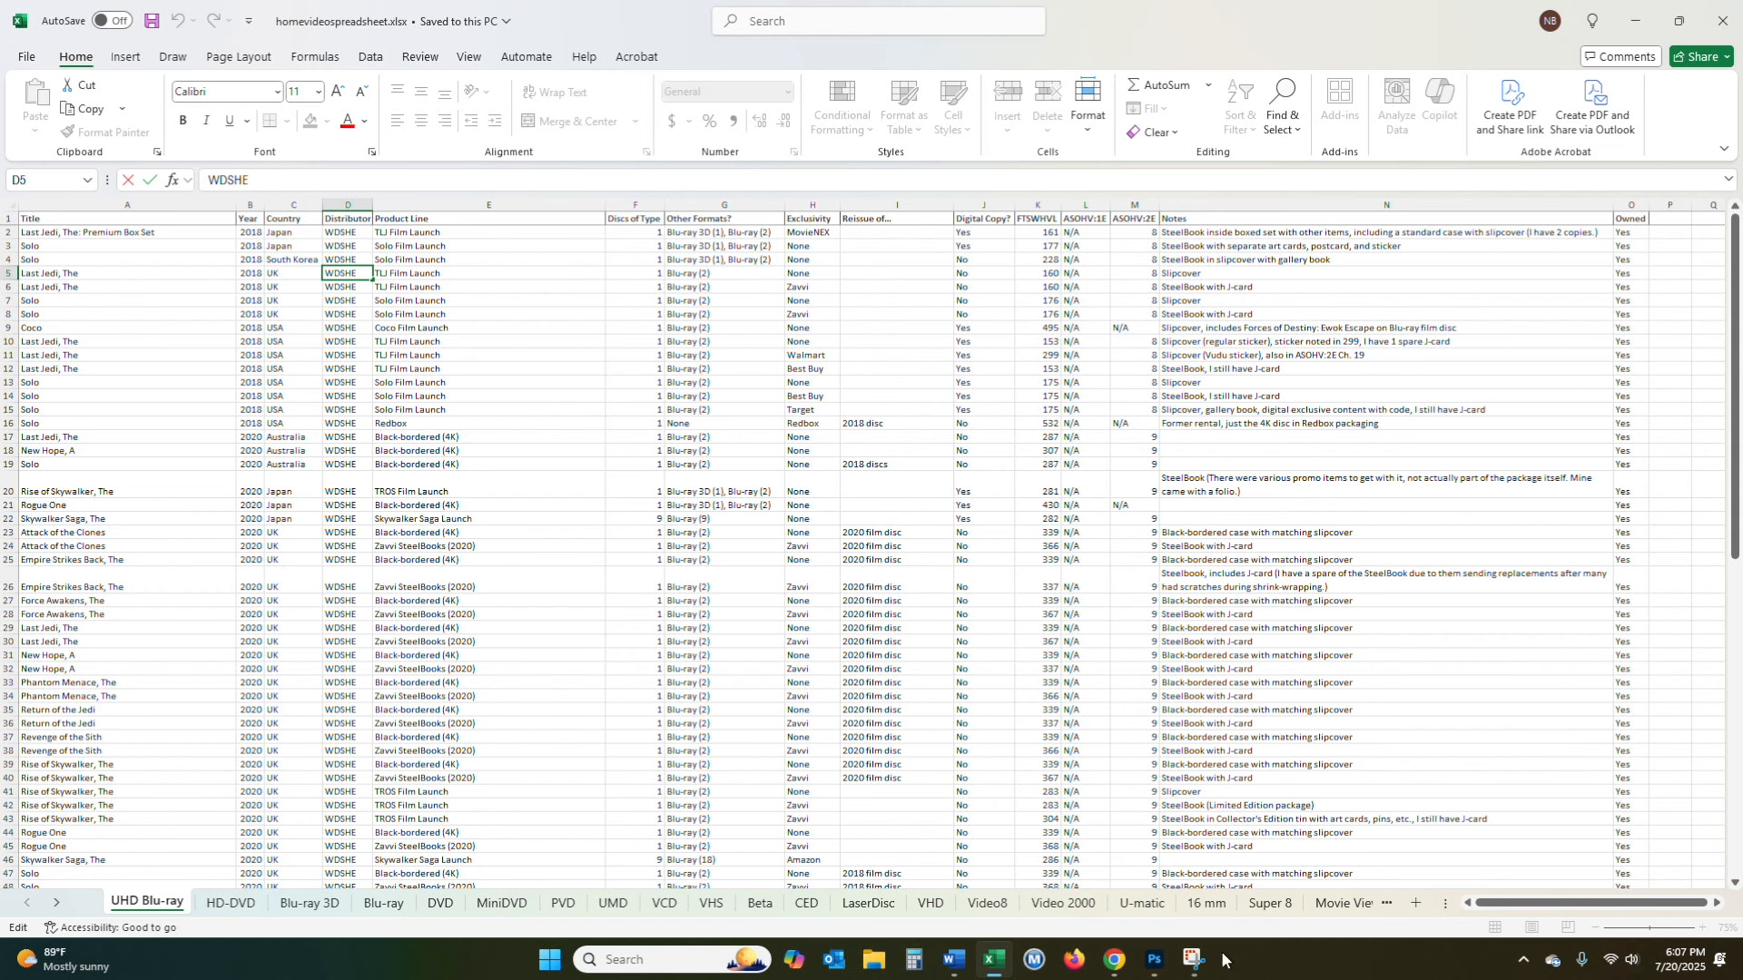
- Switch to Chrome, open the website's A Saga on Home Video page and look through it down to the 1st Edition section
left_click(1115, 960)
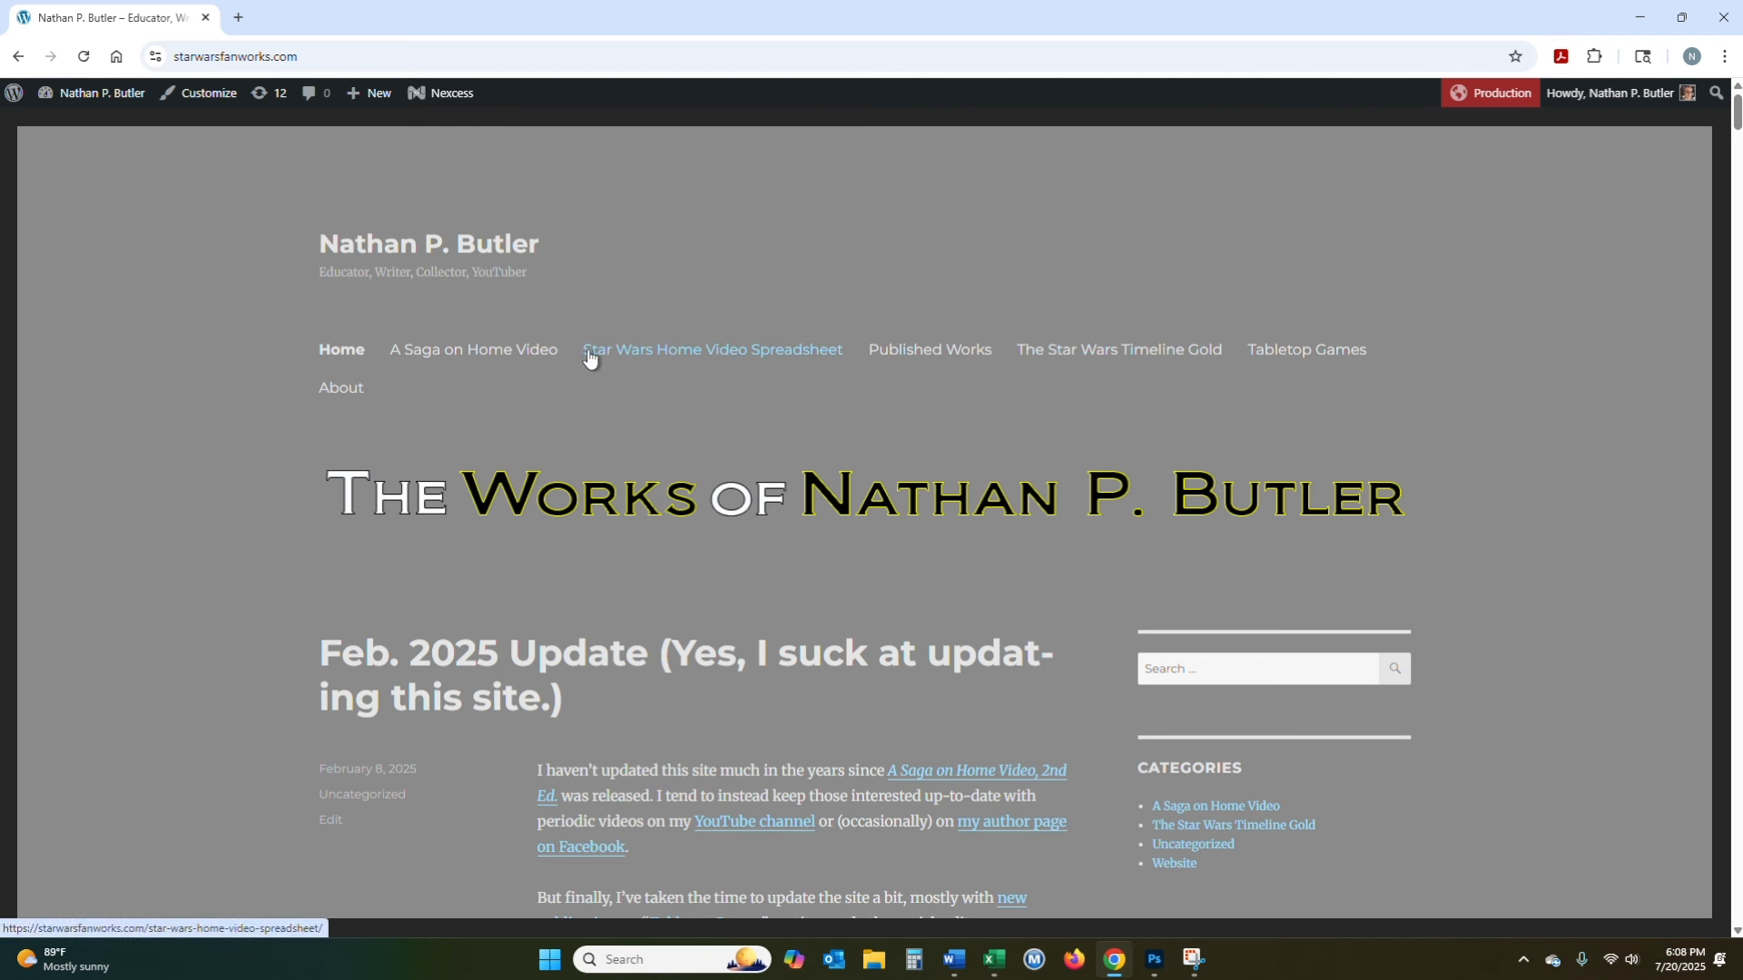
left_click(548, 352)
scroll(864, 493, "down", 15)
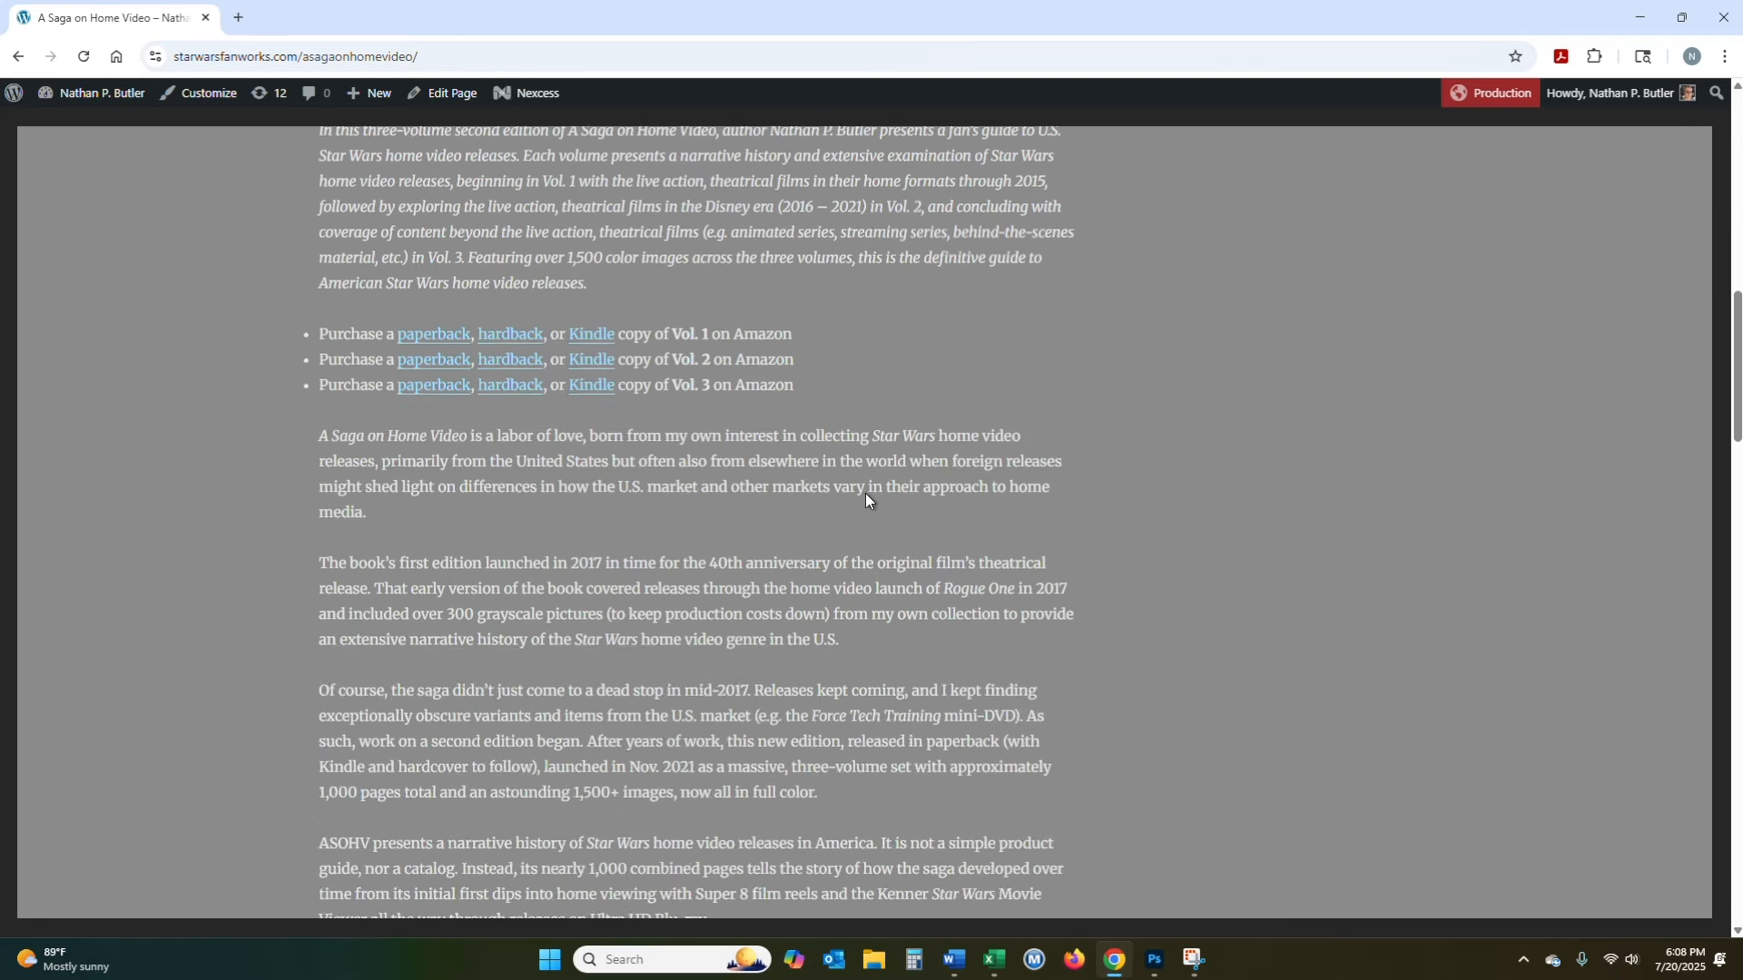
scroll(864, 494, "down", 5)
scroll(587, 400, "up", 1)
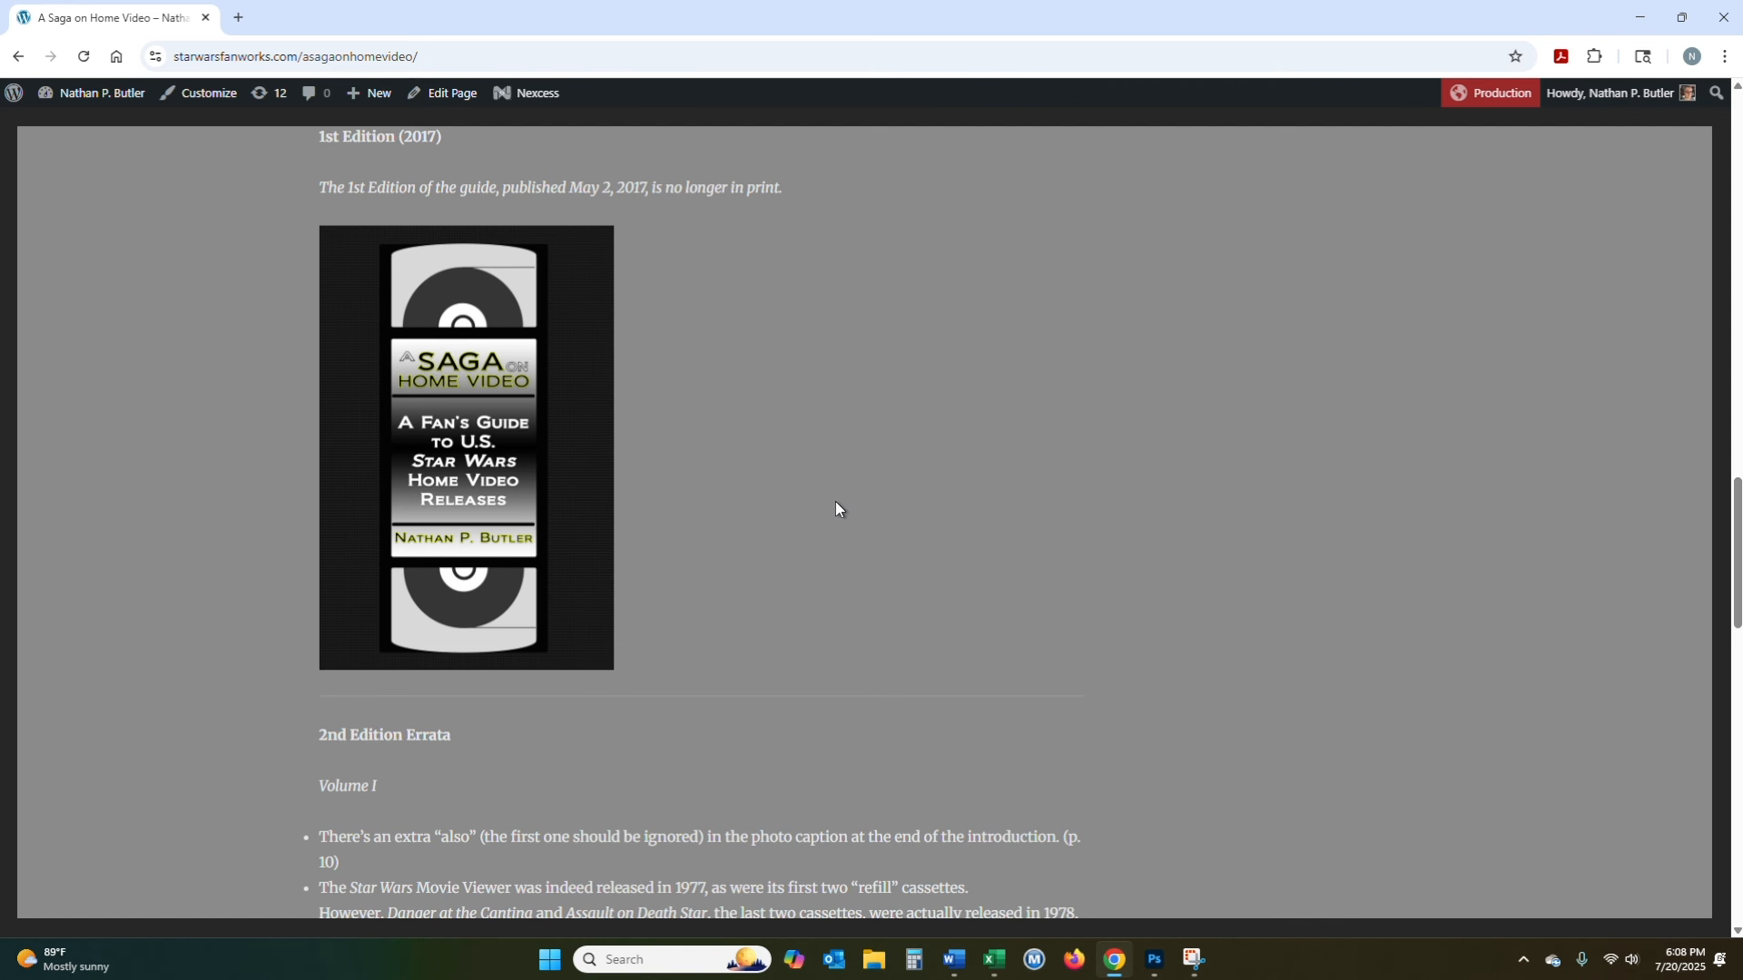
- Review the book history, Amazon purchase links and three second-edition volume covers on the A Saga on Home Video page
scroll(837, 504, "up", 3)
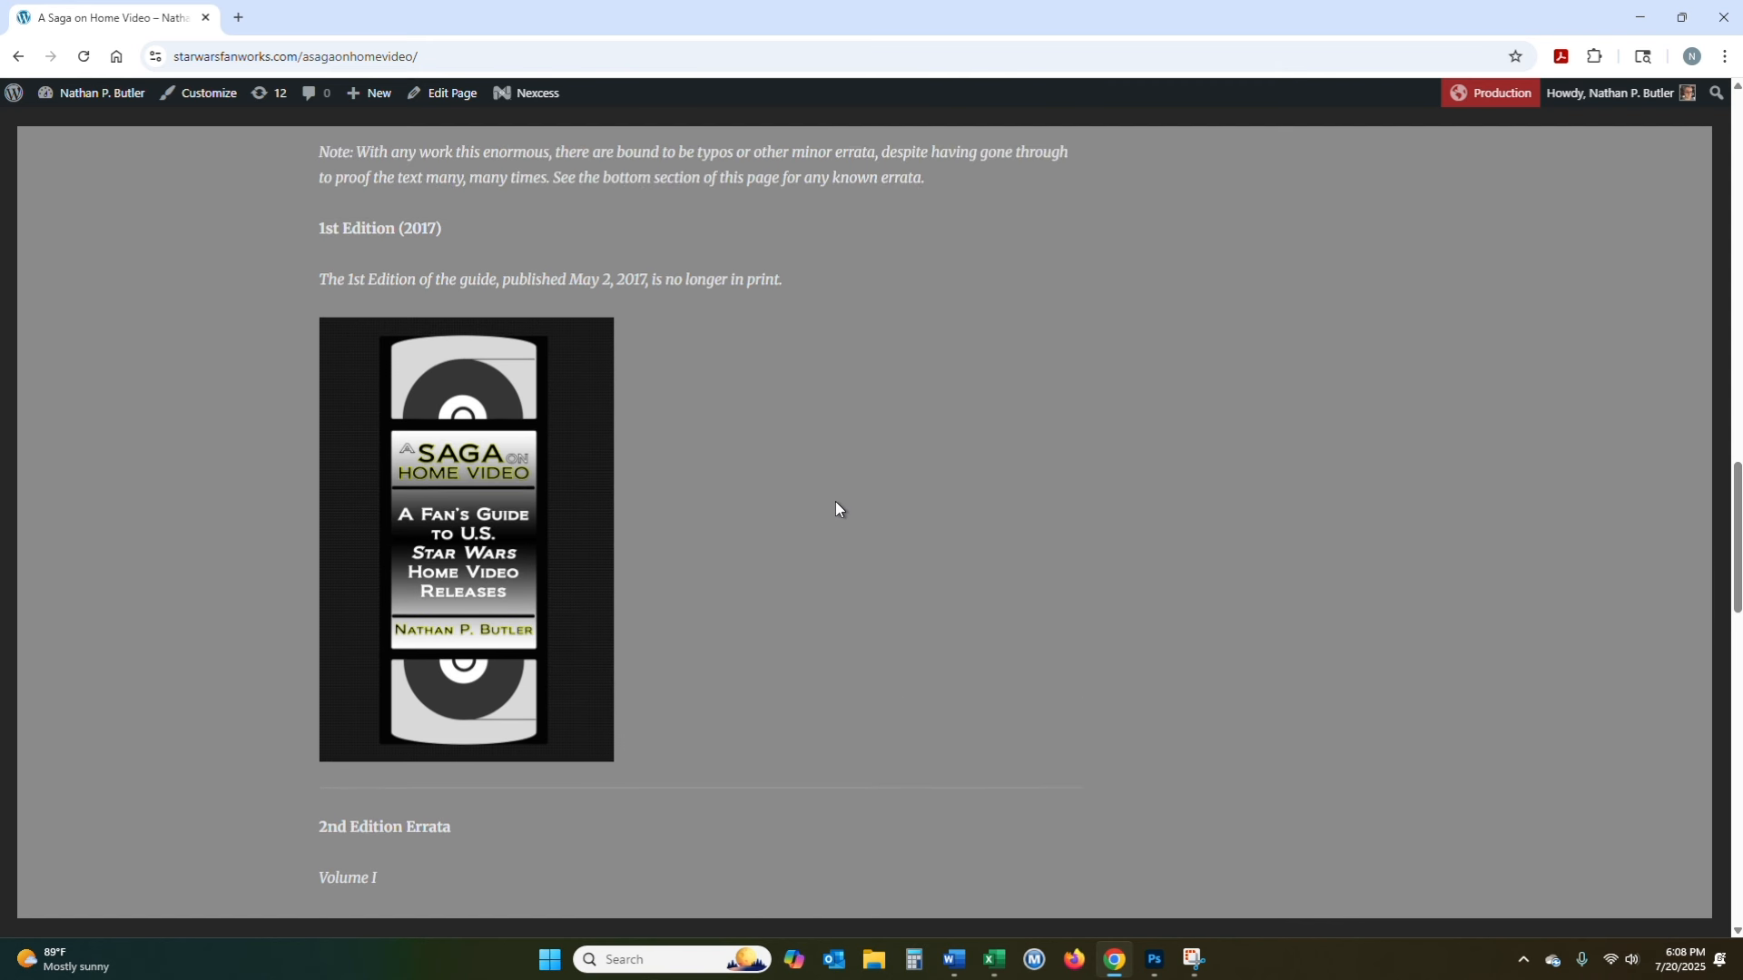
scroll(836, 508, "up", 4)
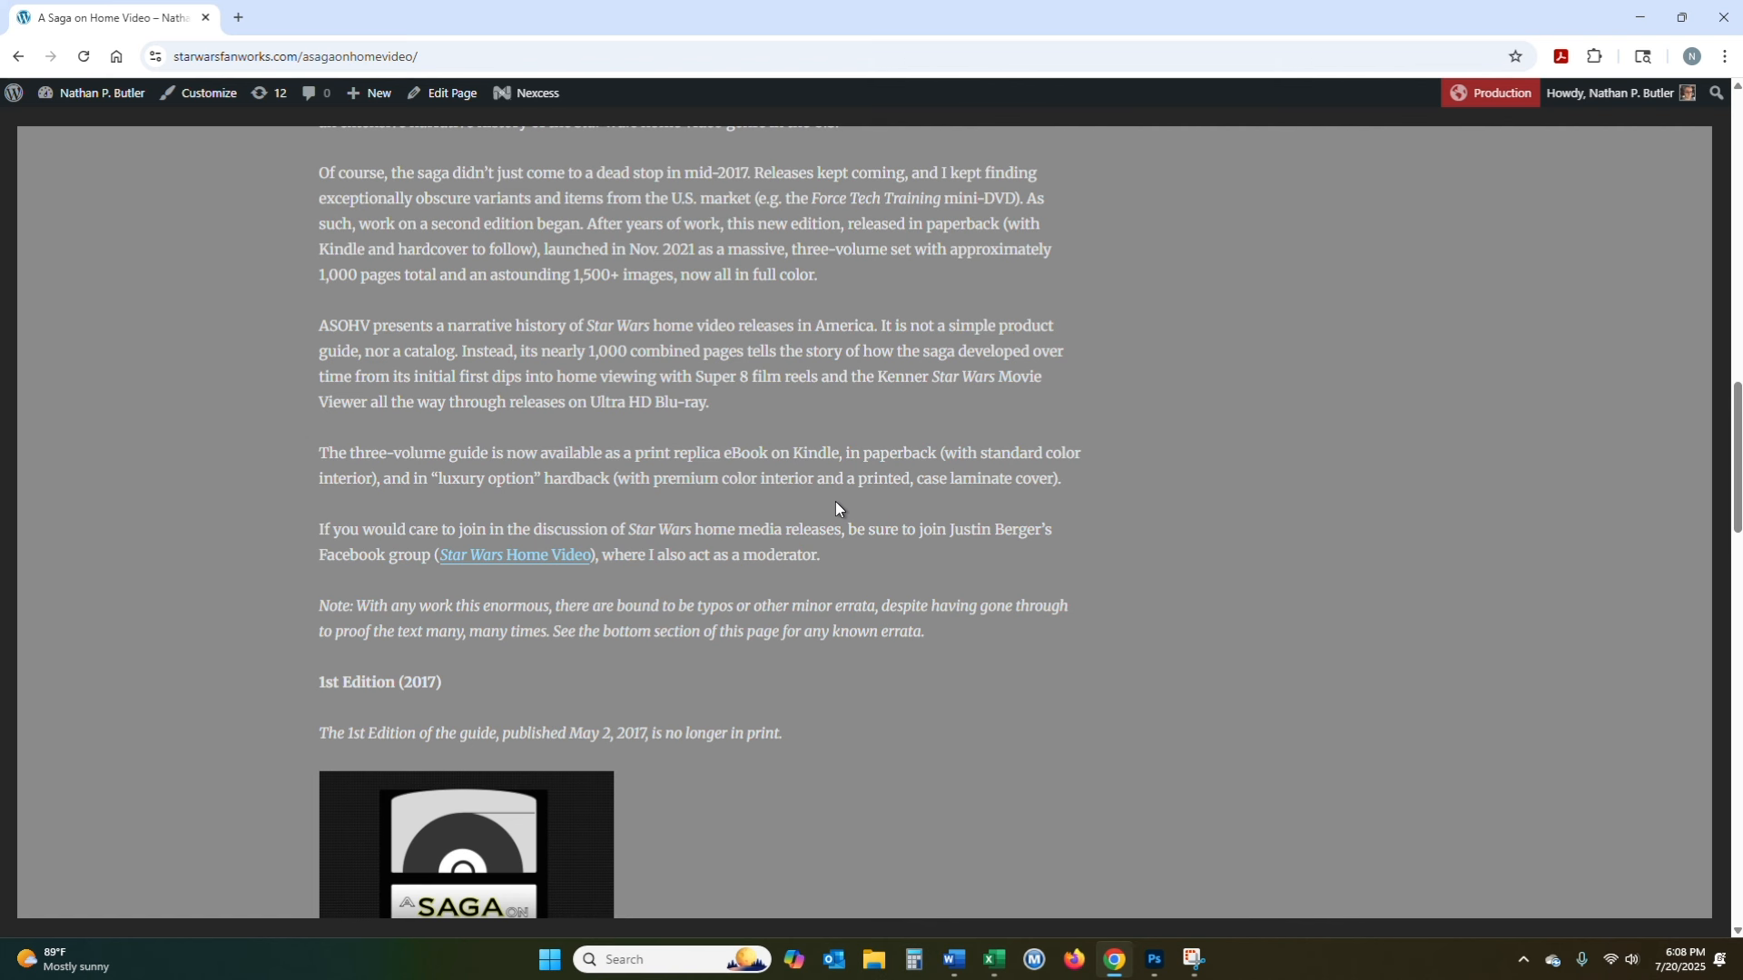
scroll(835, 507, "up", 2)
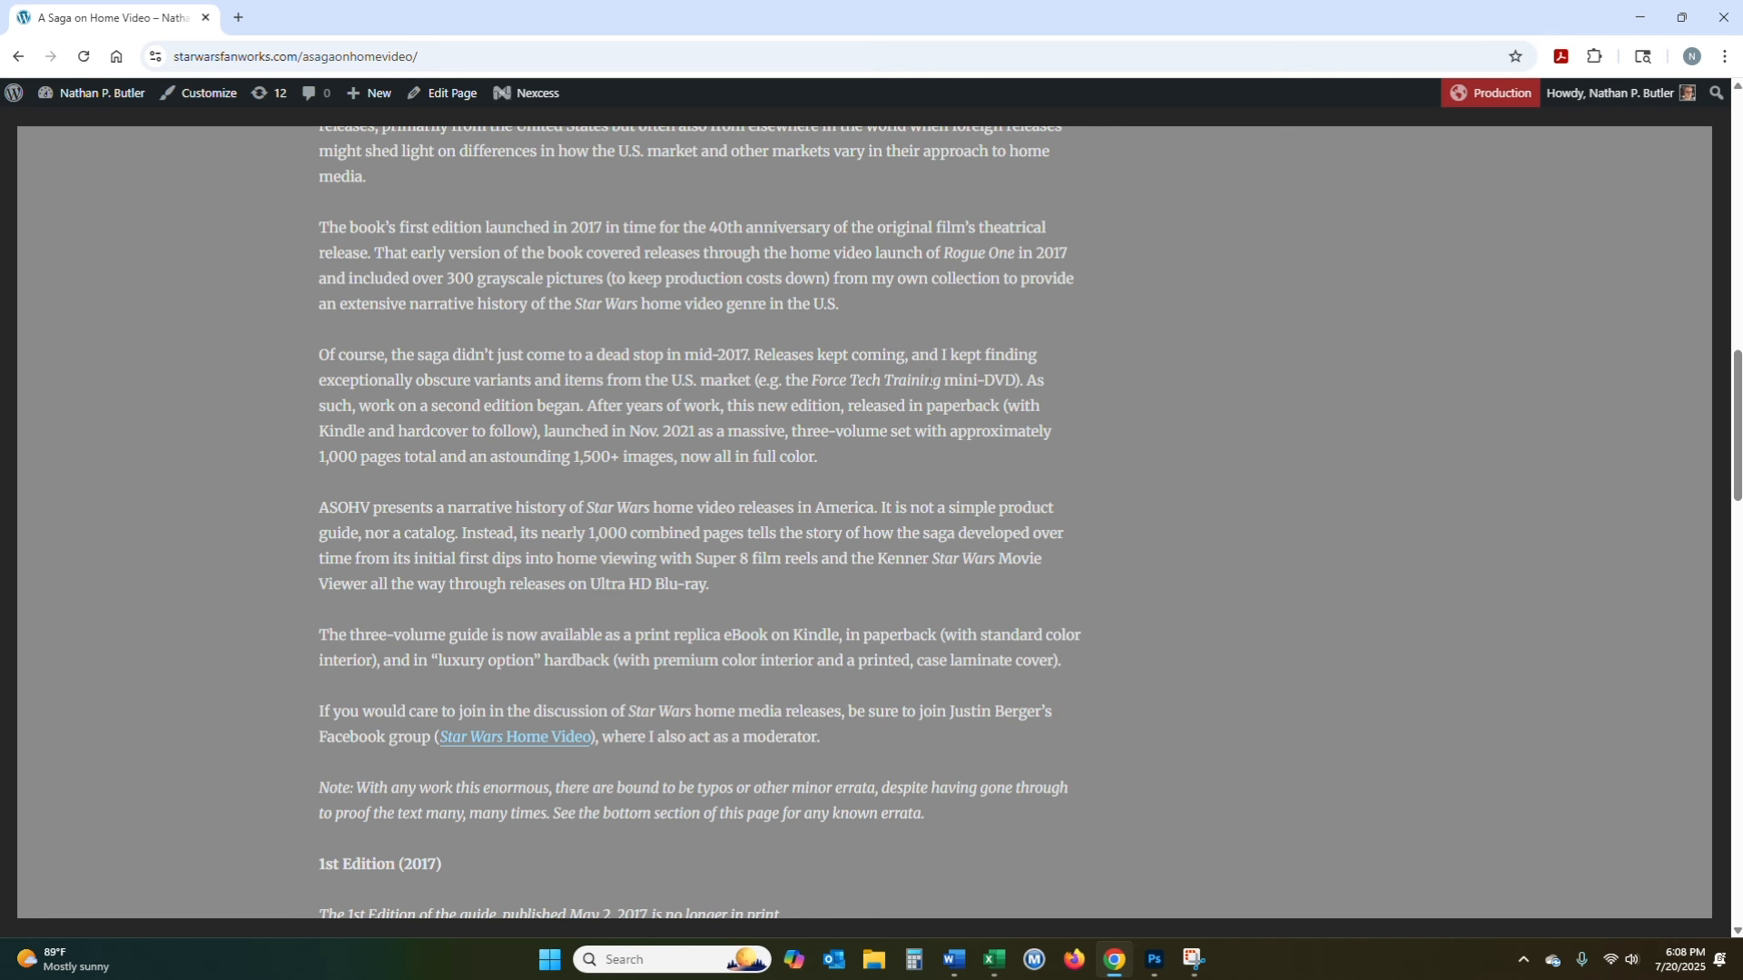
scroll(929, 379, "up", 10)
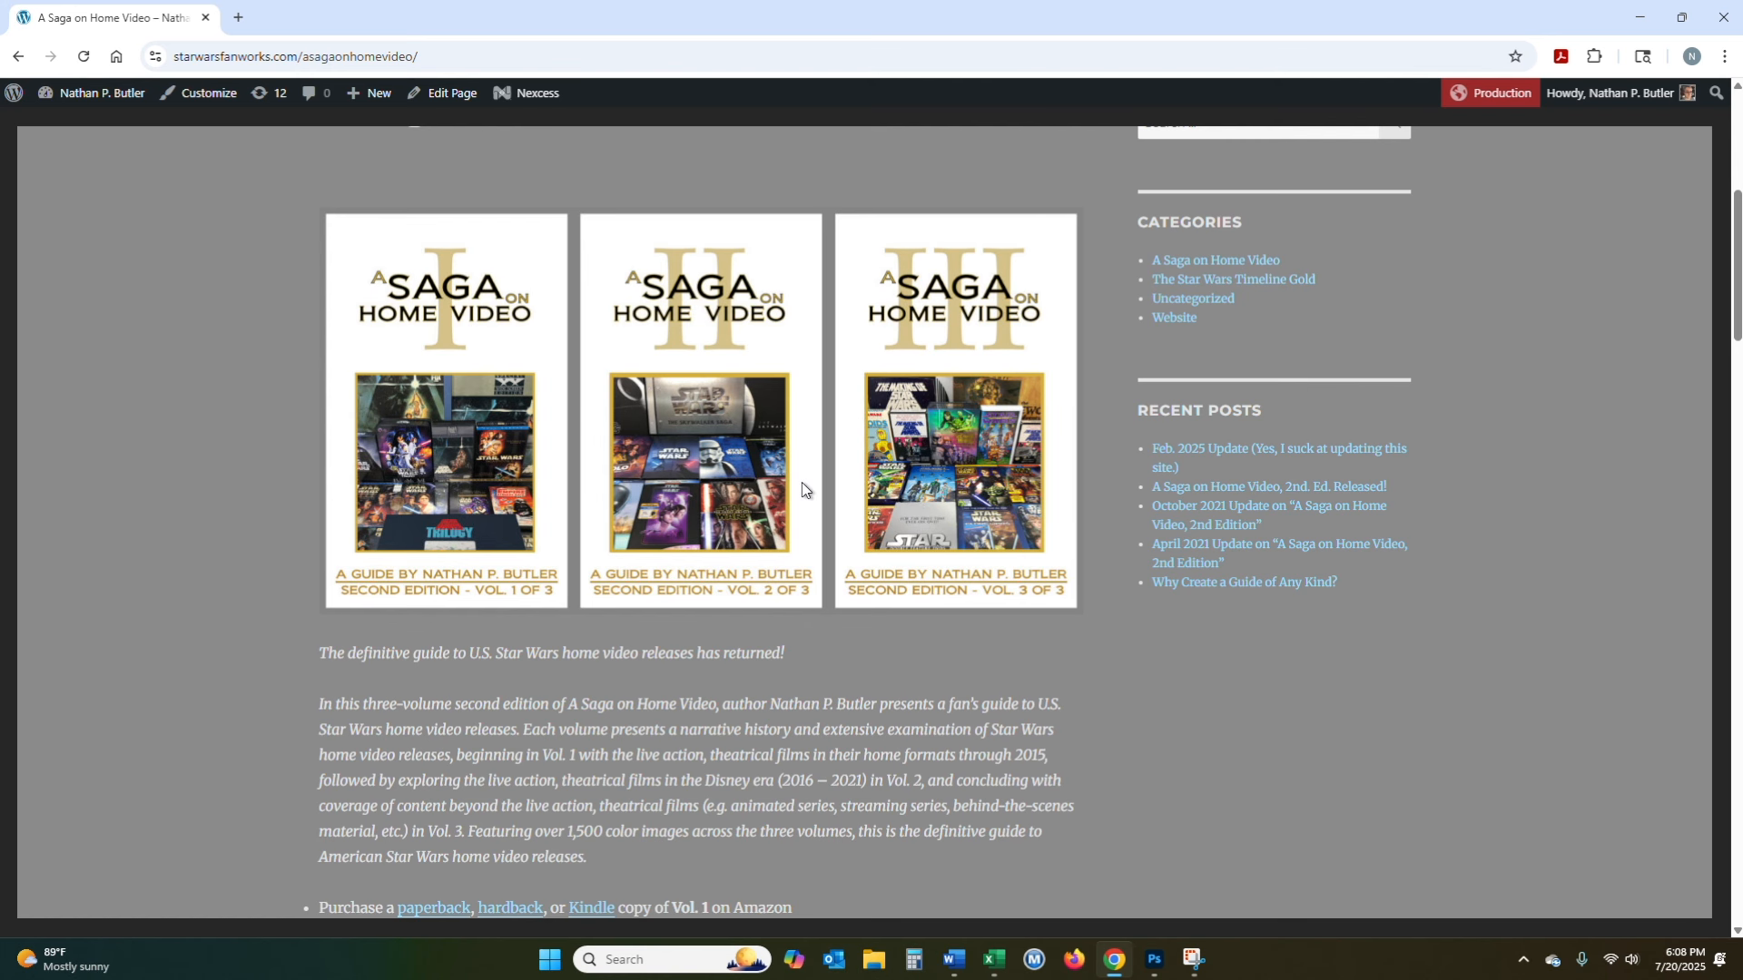
scroll(802, 484, "down", 1)
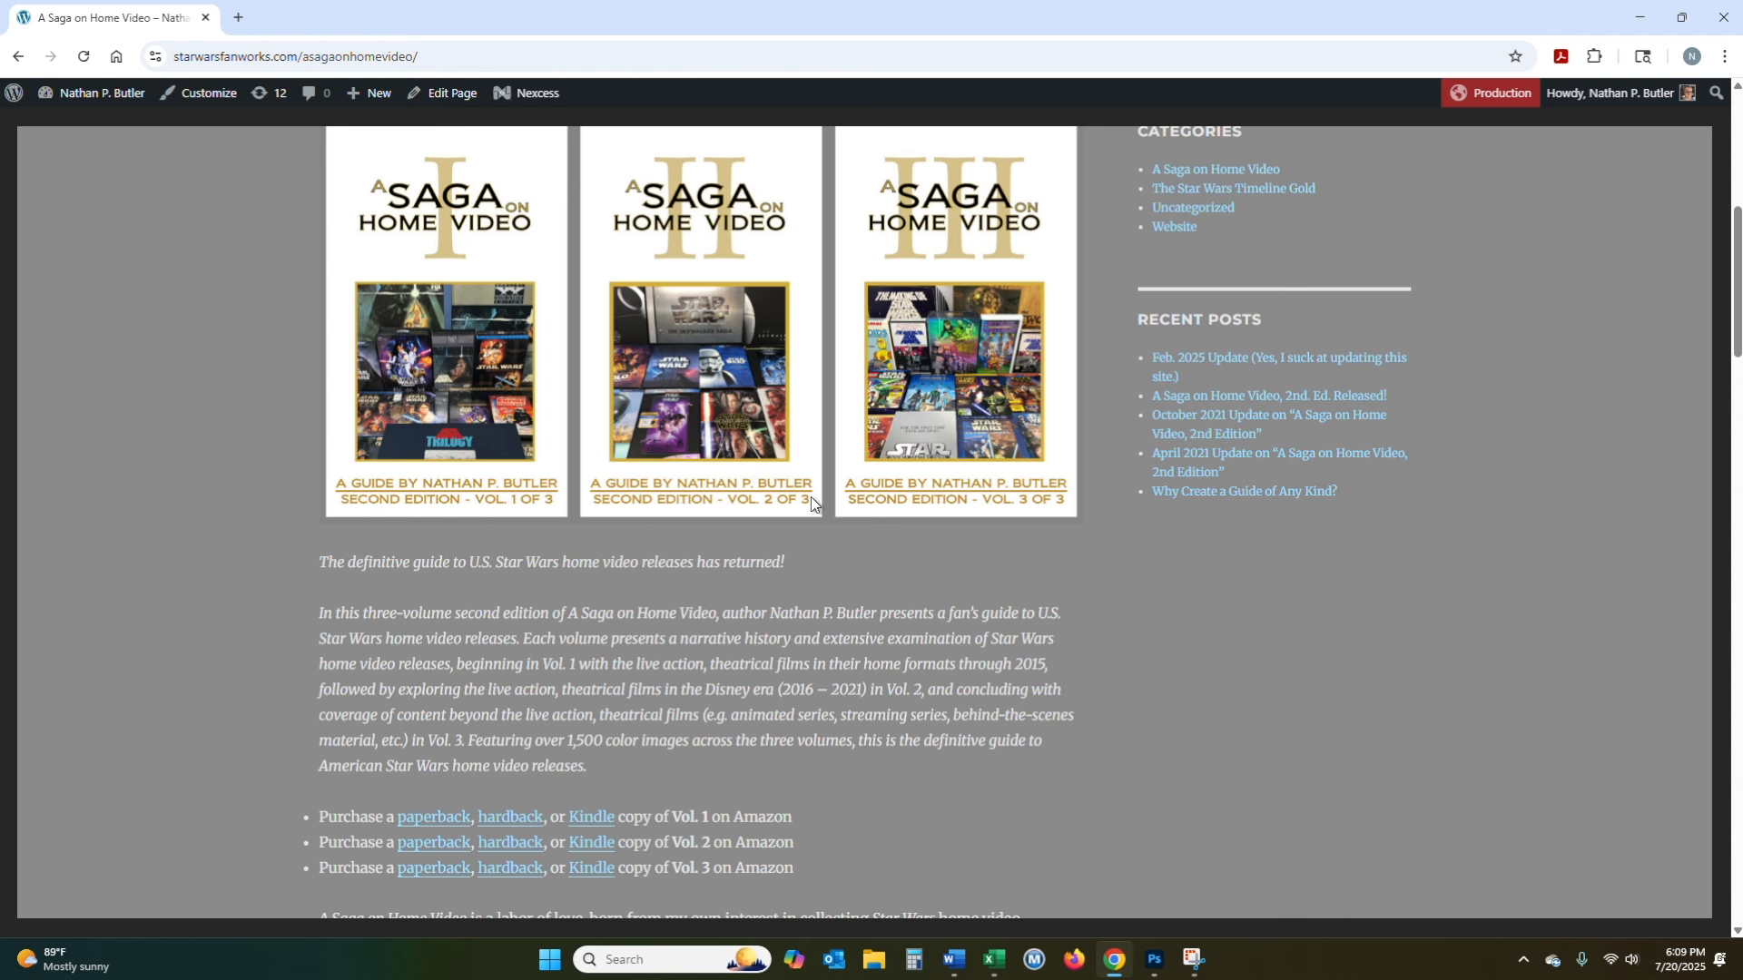
scroll(855, 613, "up", 1)
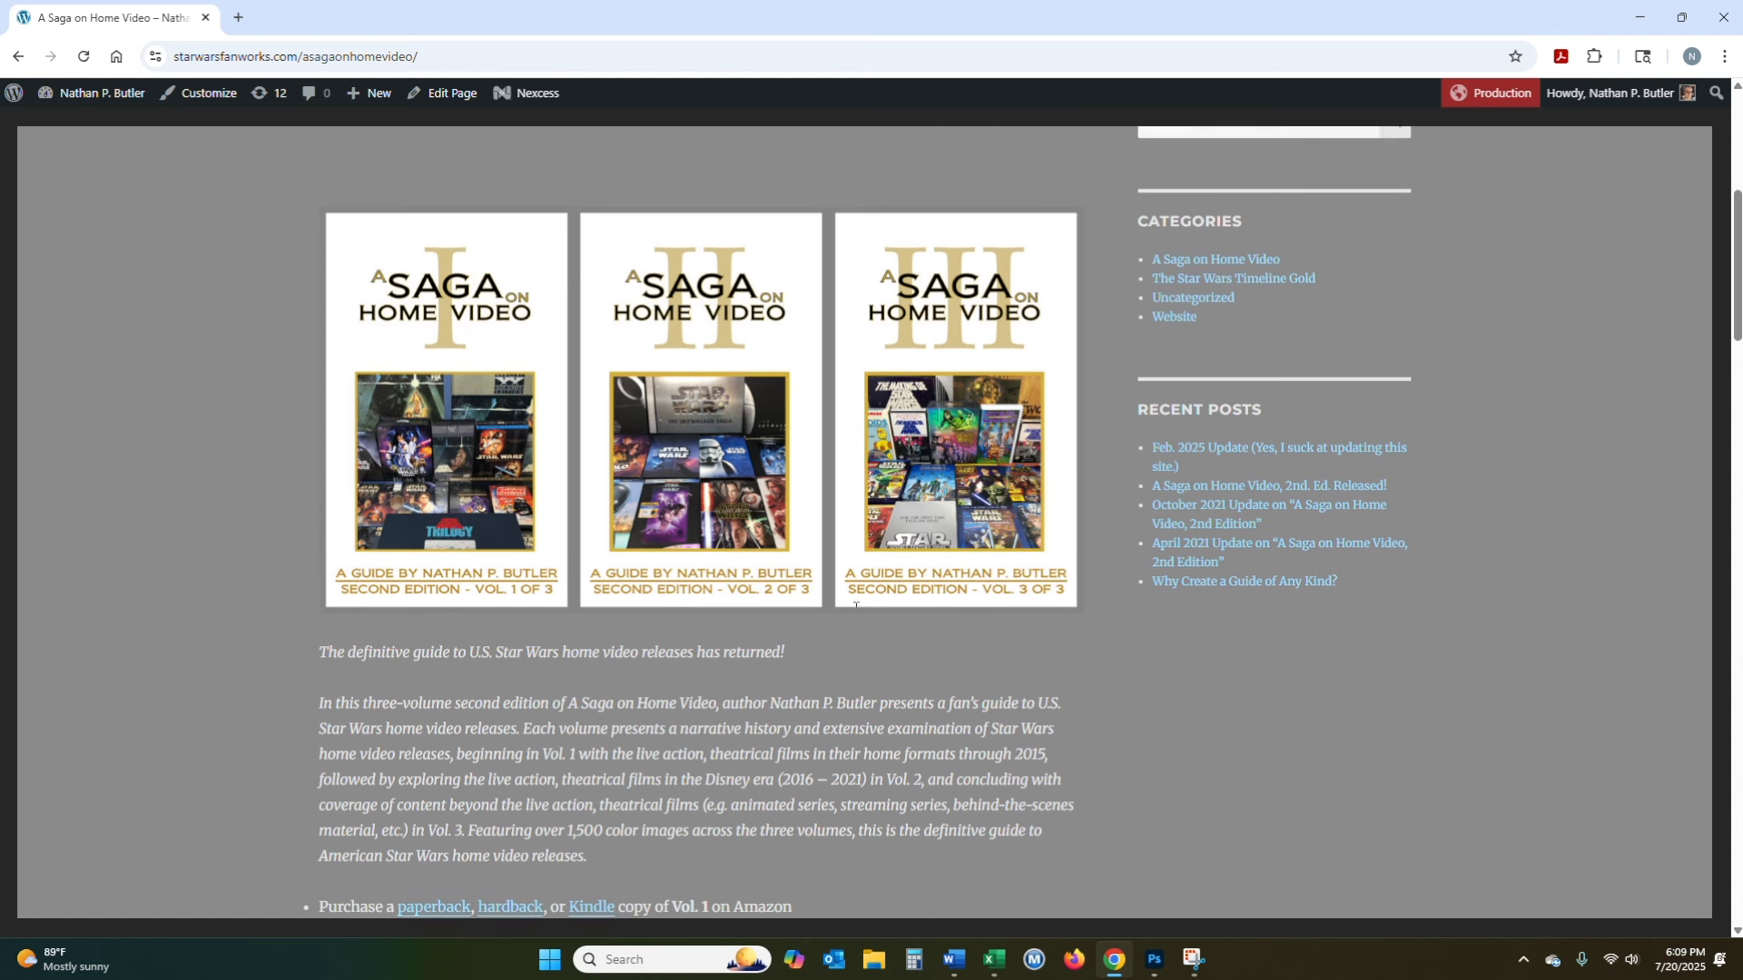
scroll(854, 616, "down", 4)
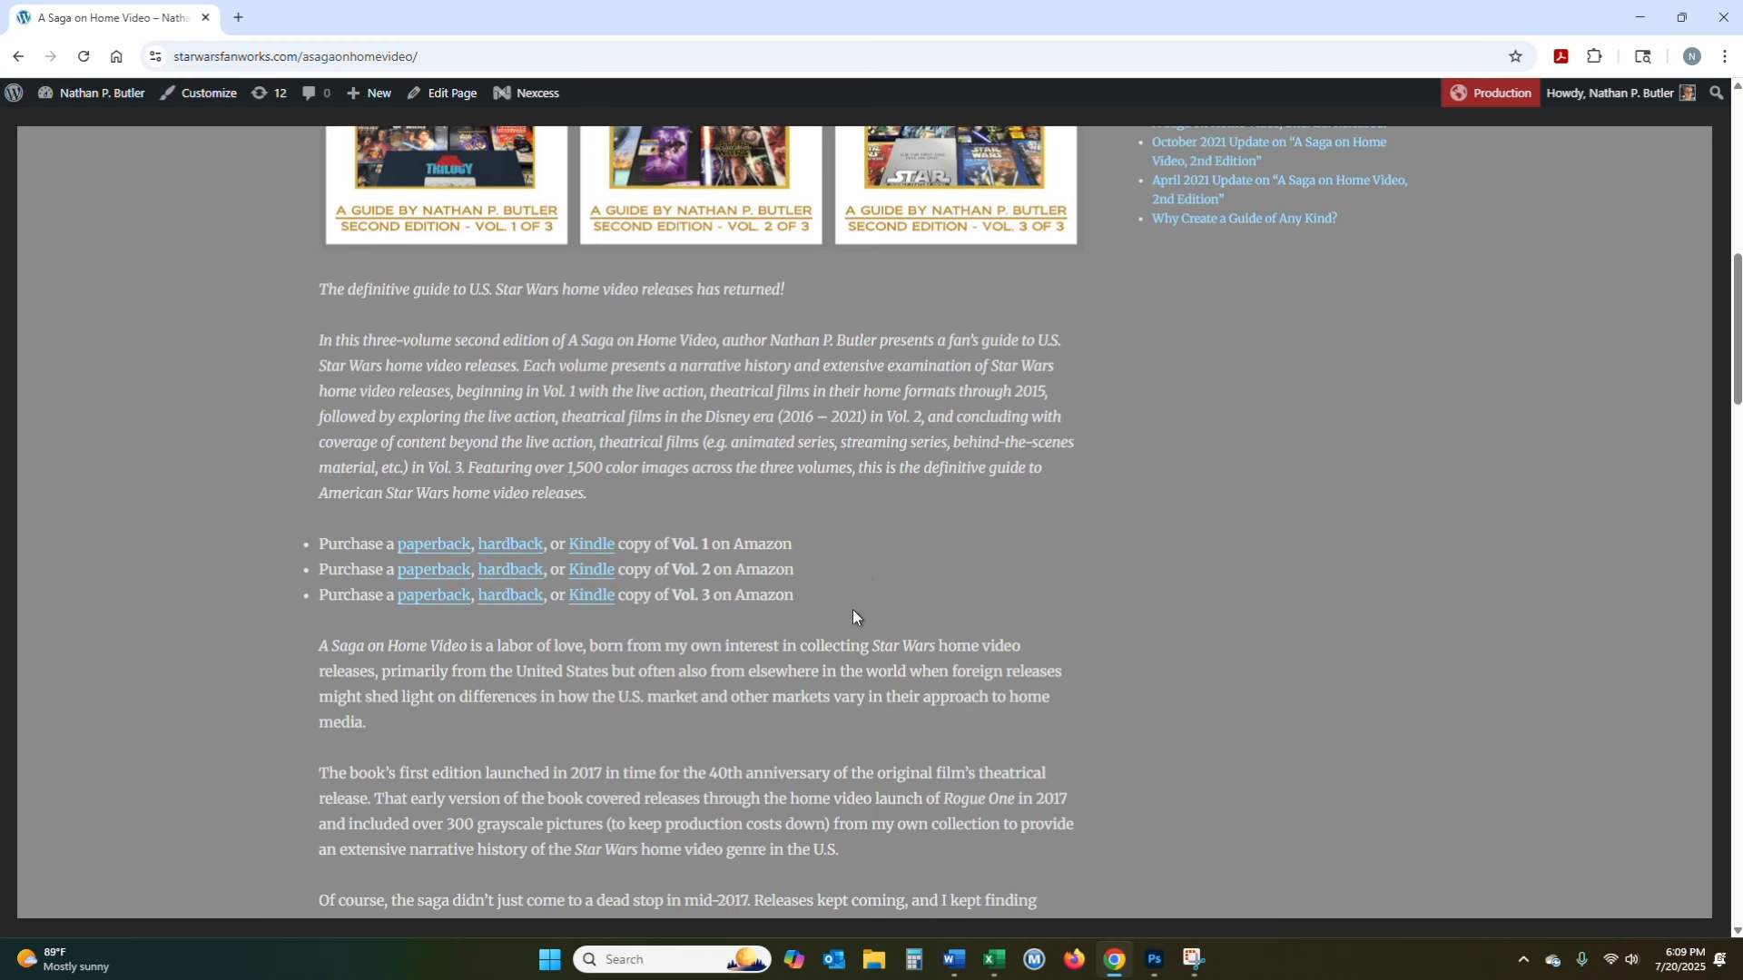
scroll(794, 491, "up", 5)
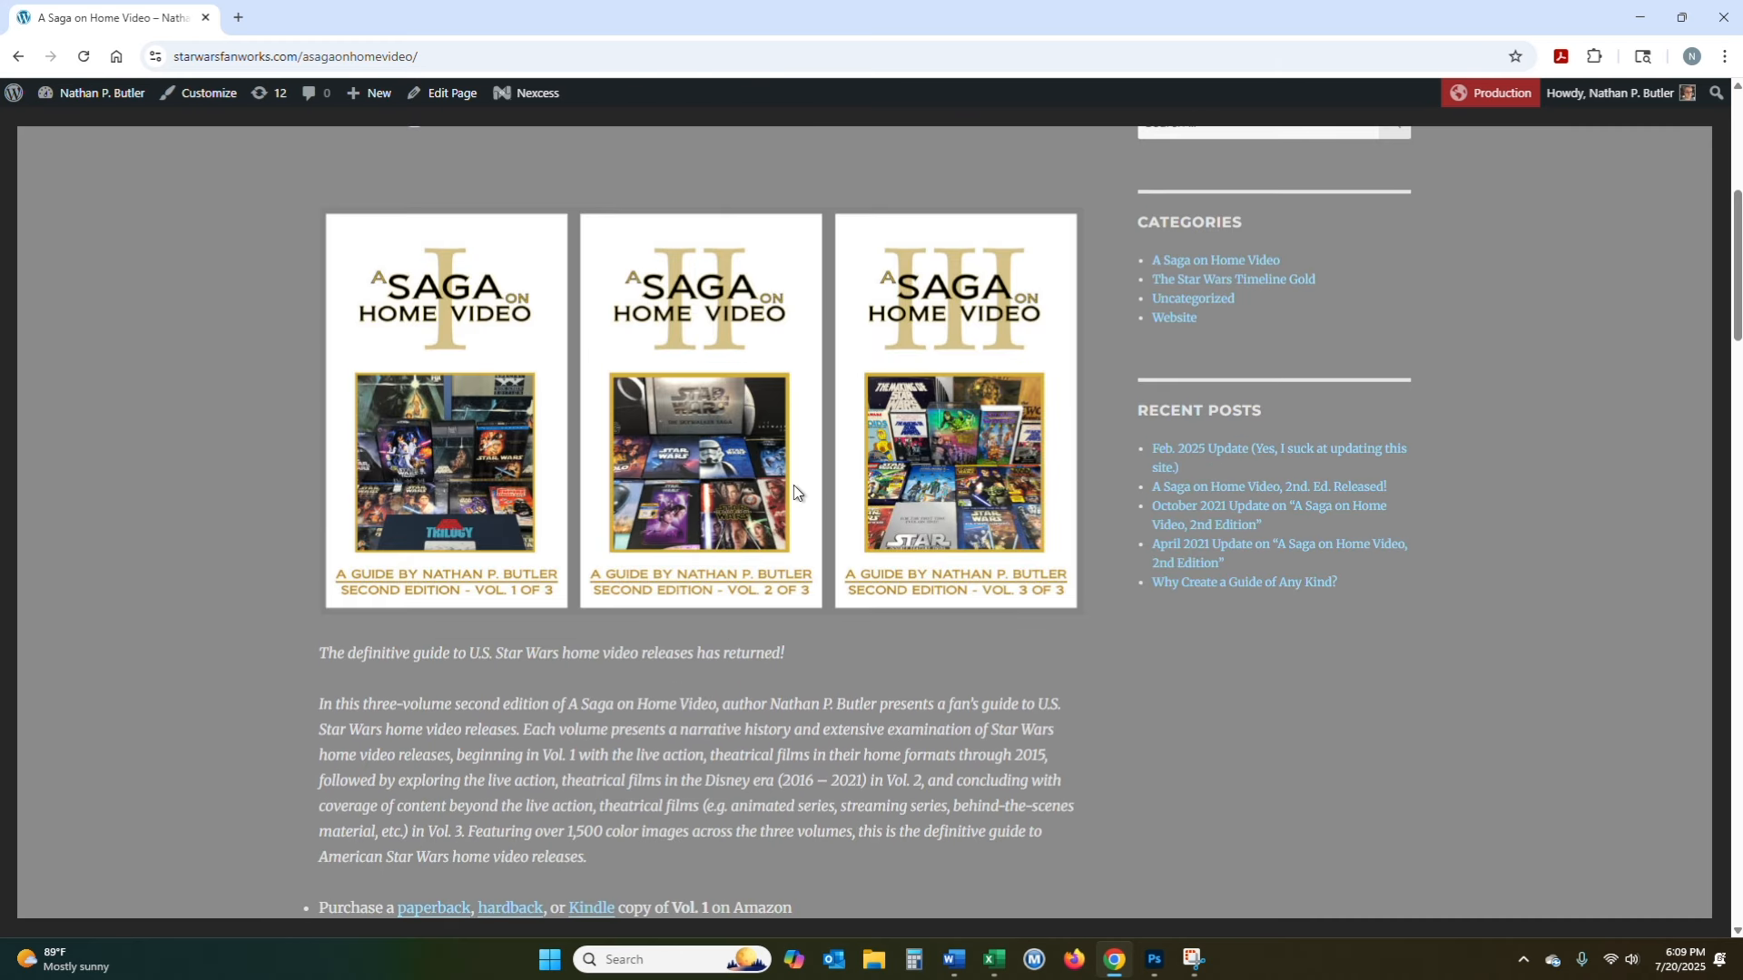
scroll(793, 491, "up", 2)
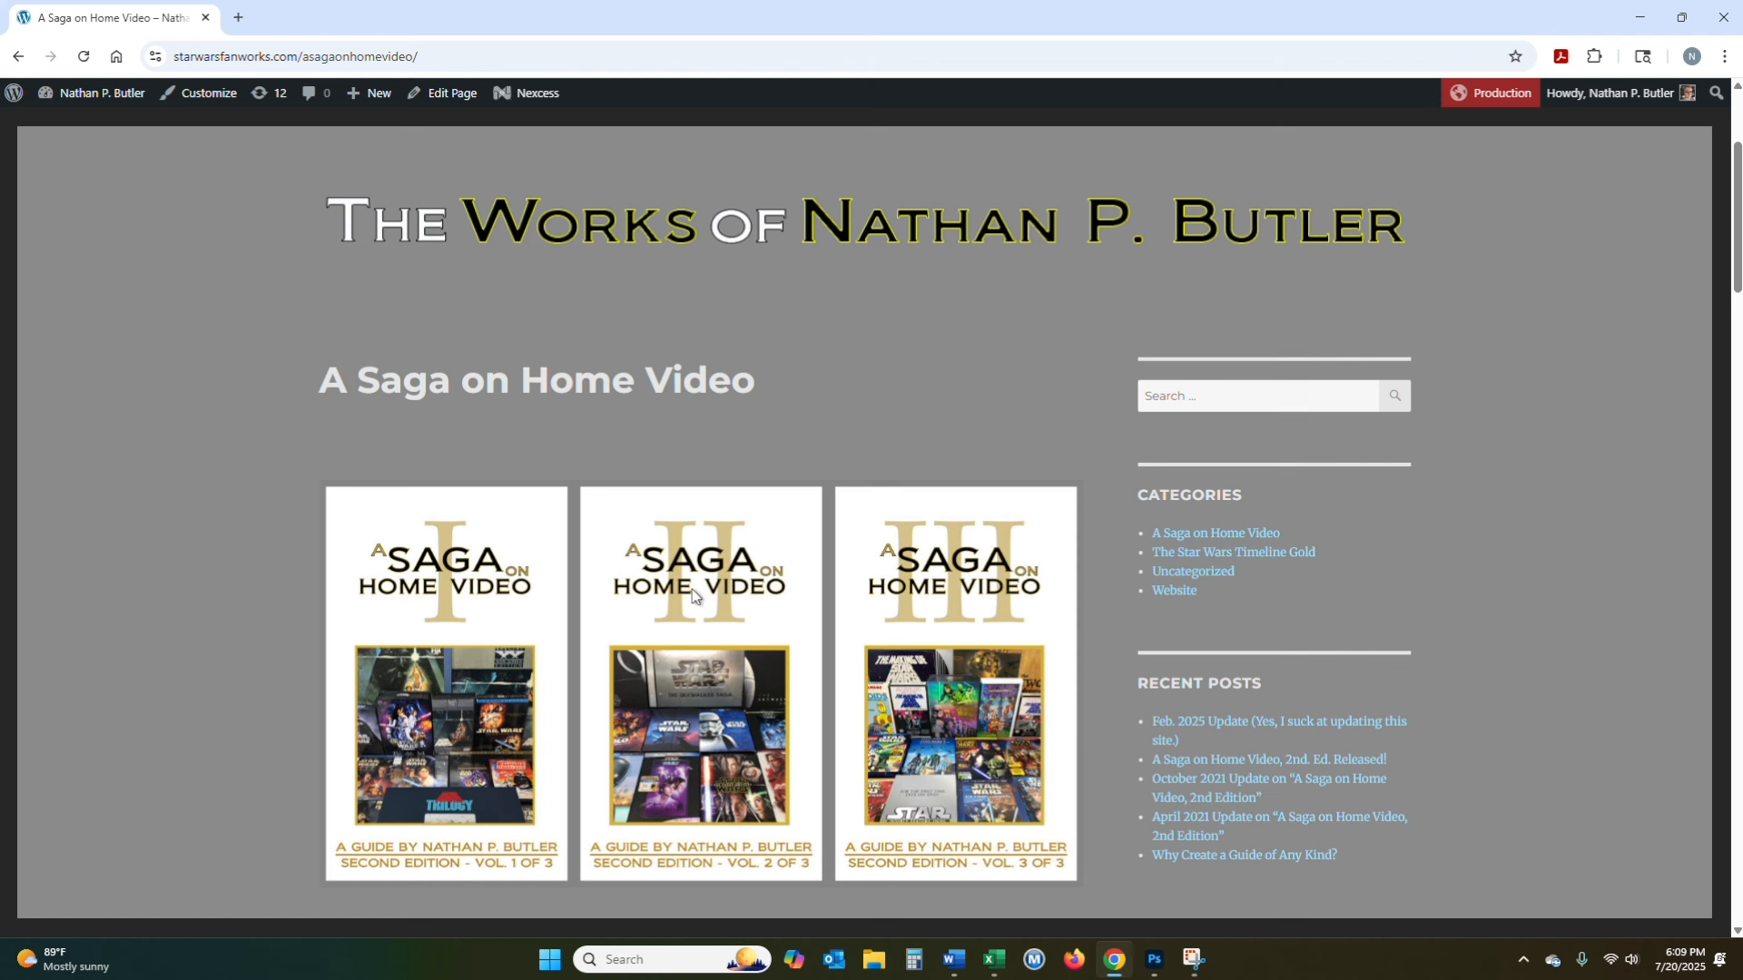
scroll(692, 592, "up", 2)
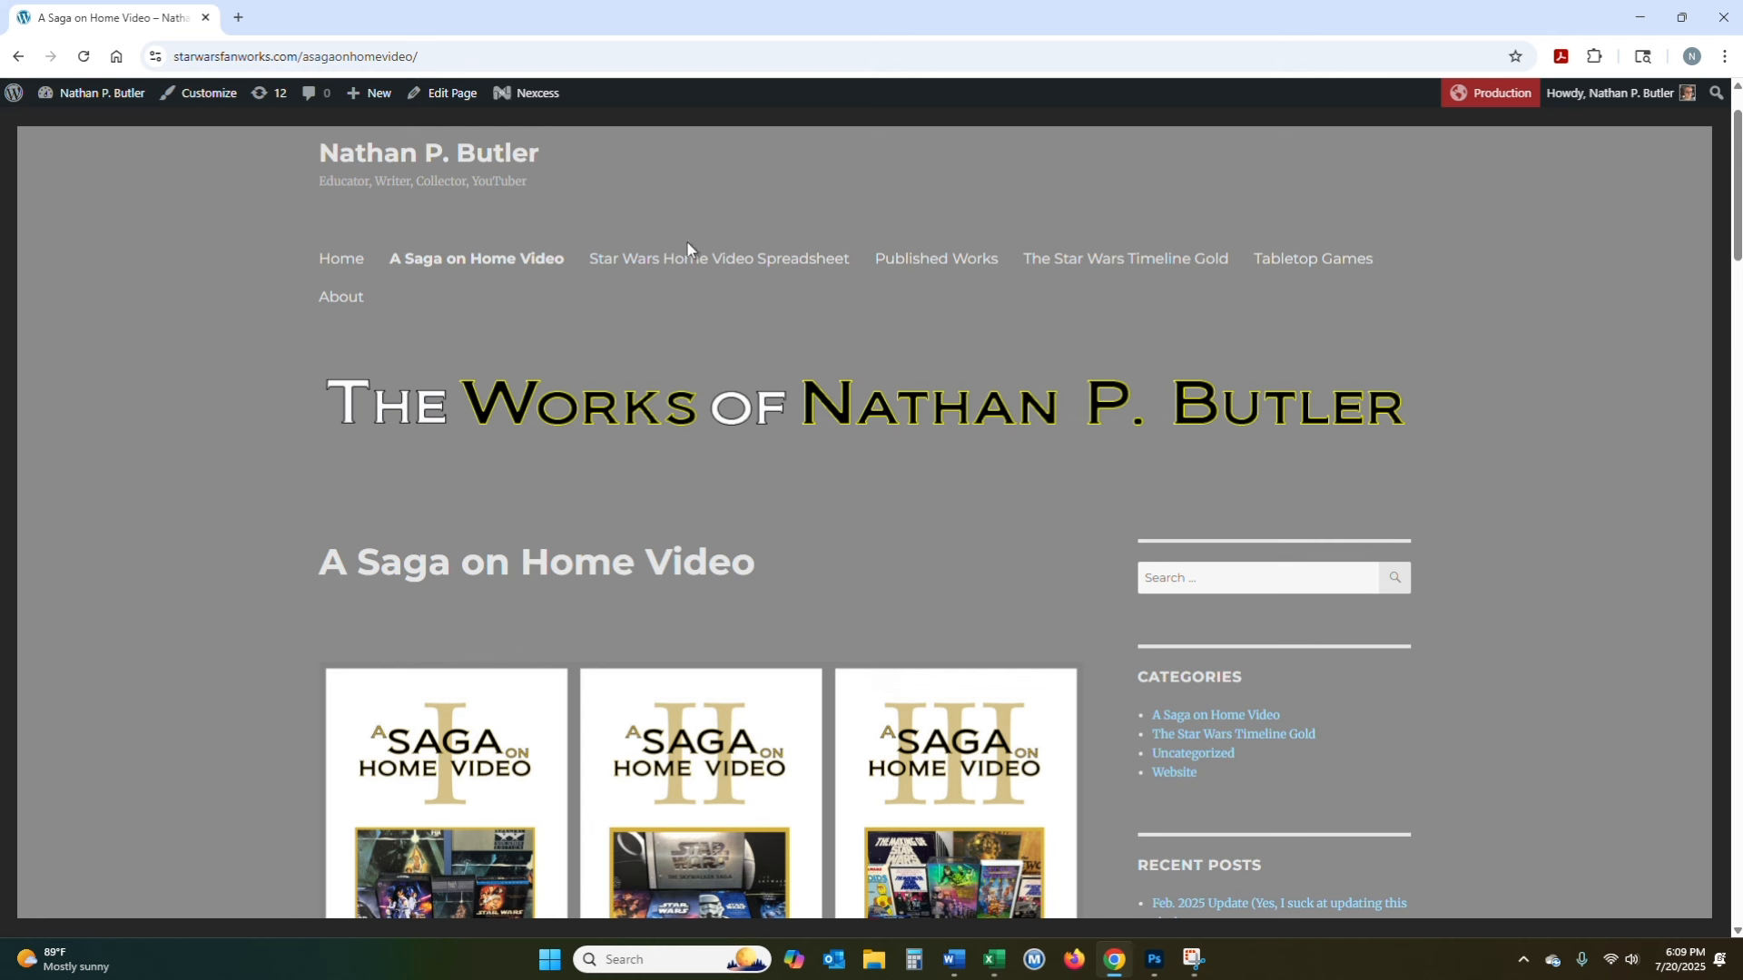
- Open the Star Wars Home Video Spreadsheet page and read its description, example worksheet image and update plans
left_click(710, 265)
scroll(1019, 517, "down", 3)
scroll(1019, 516, "up", 2)
scroll(1020, 518, "up", 2)
scroll(1018, 516, "down", 6)
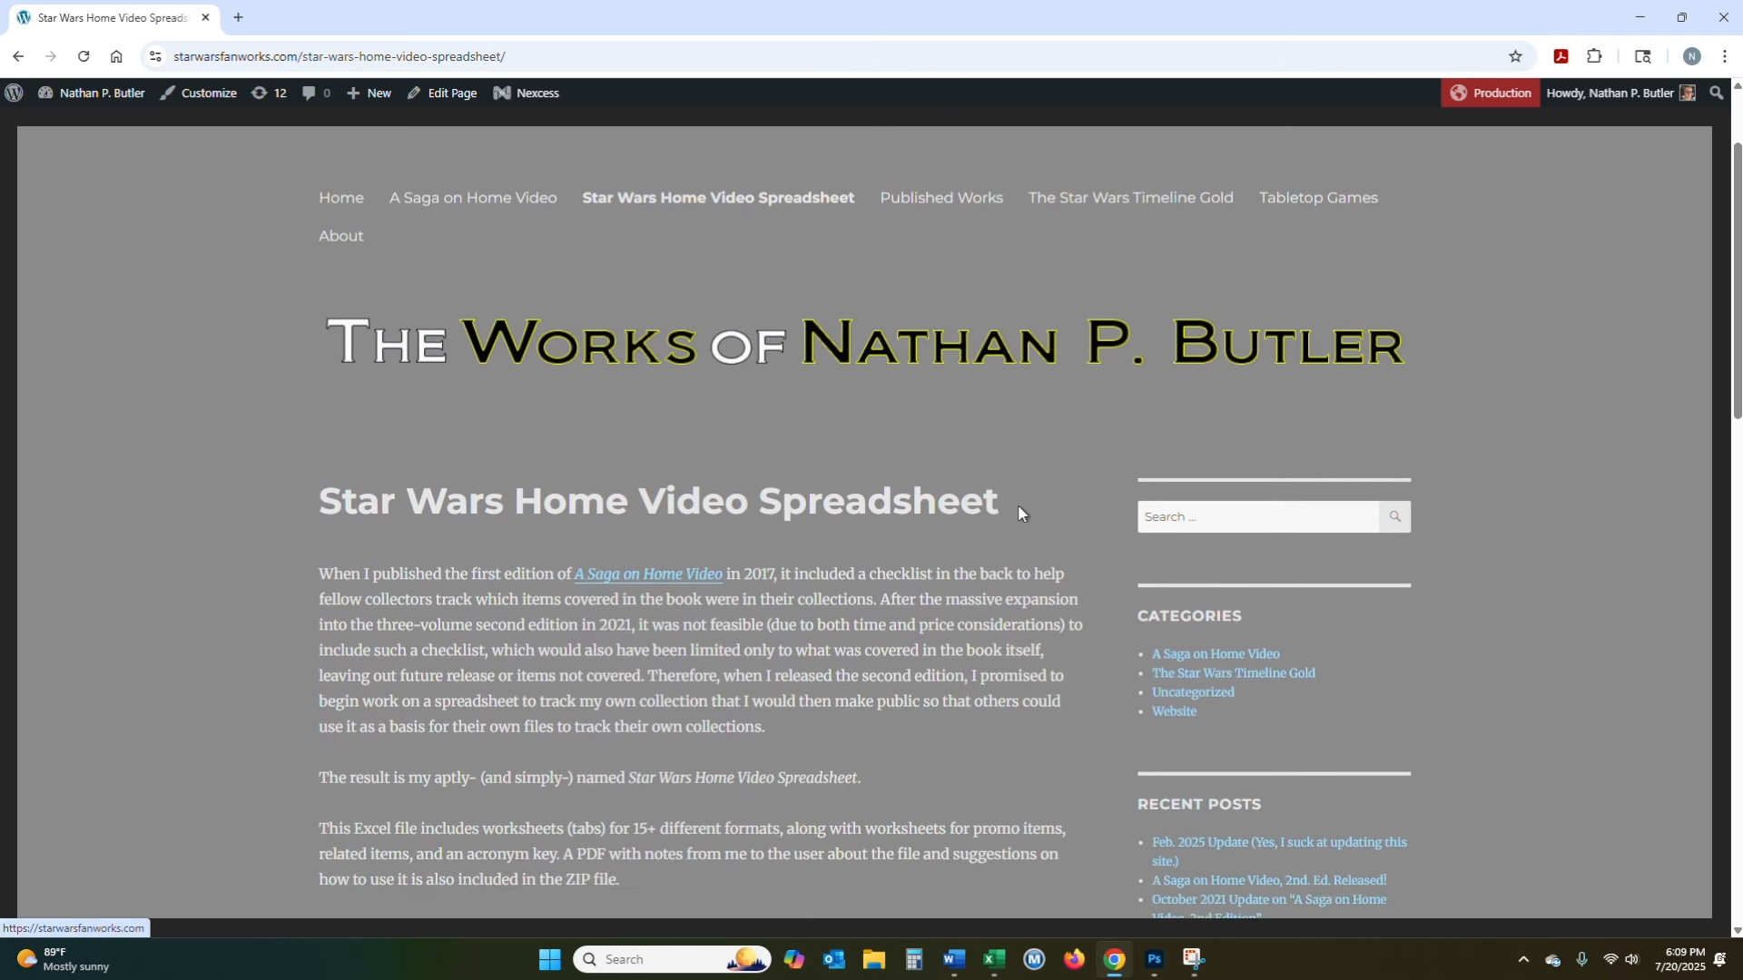
scroll(1016, 518, "down", 6)
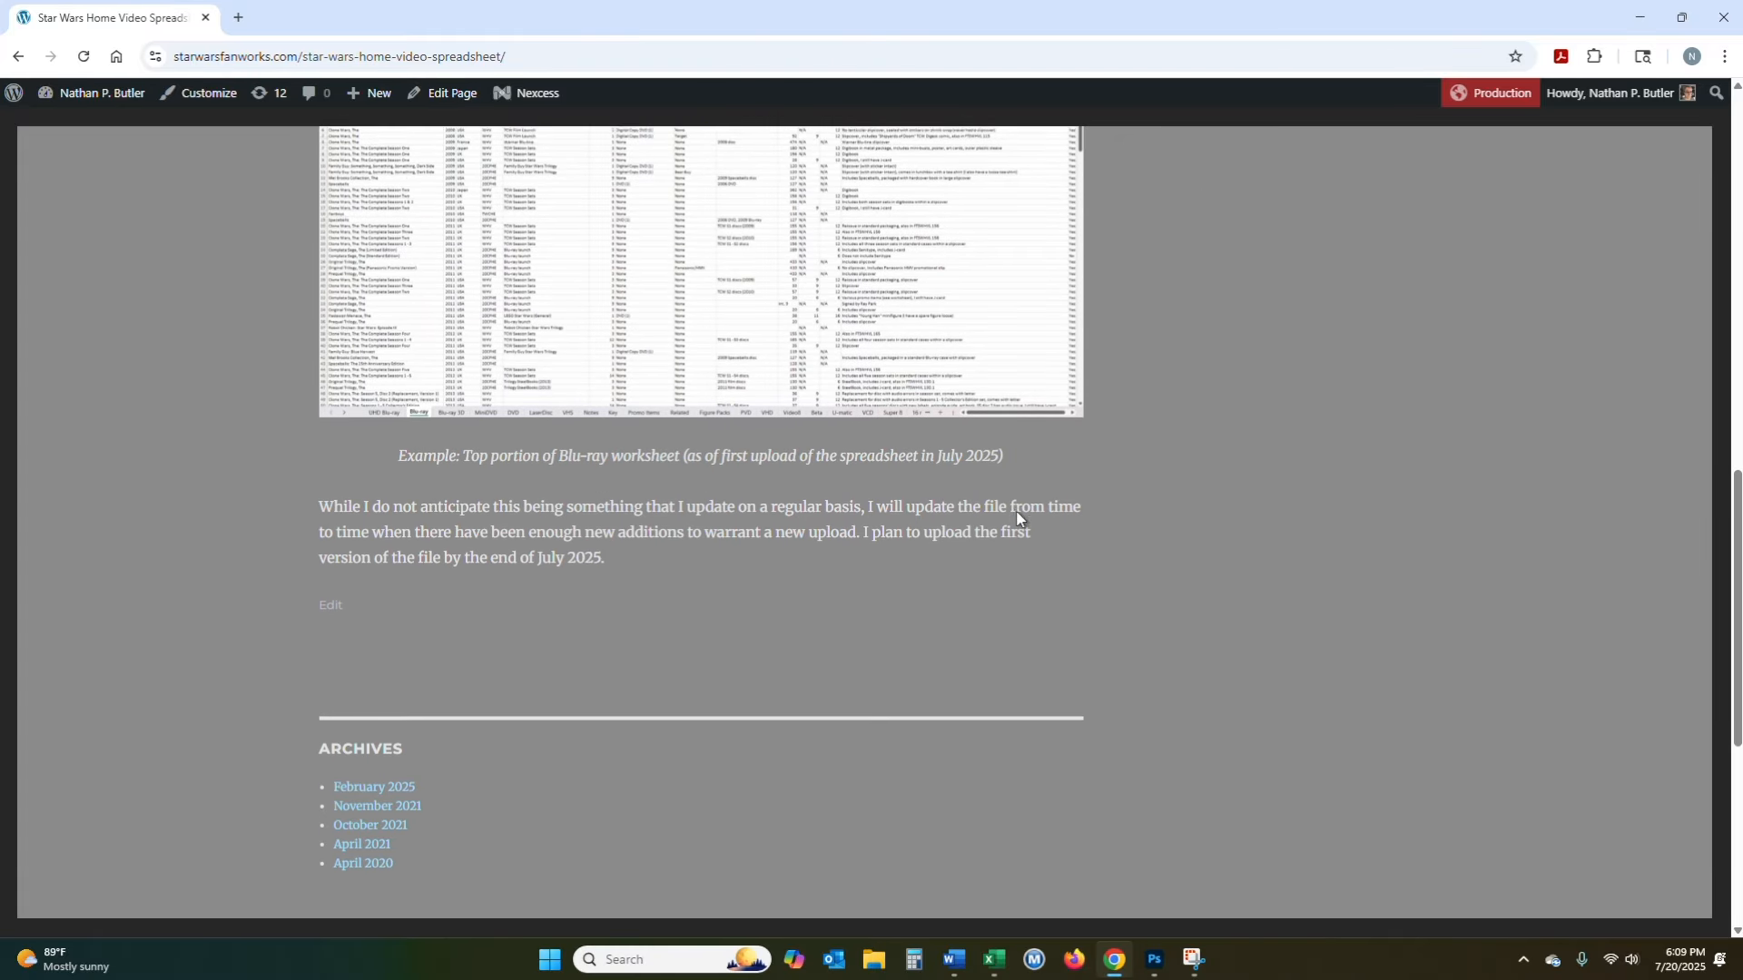
scroll(1017, 514, "up", 2)
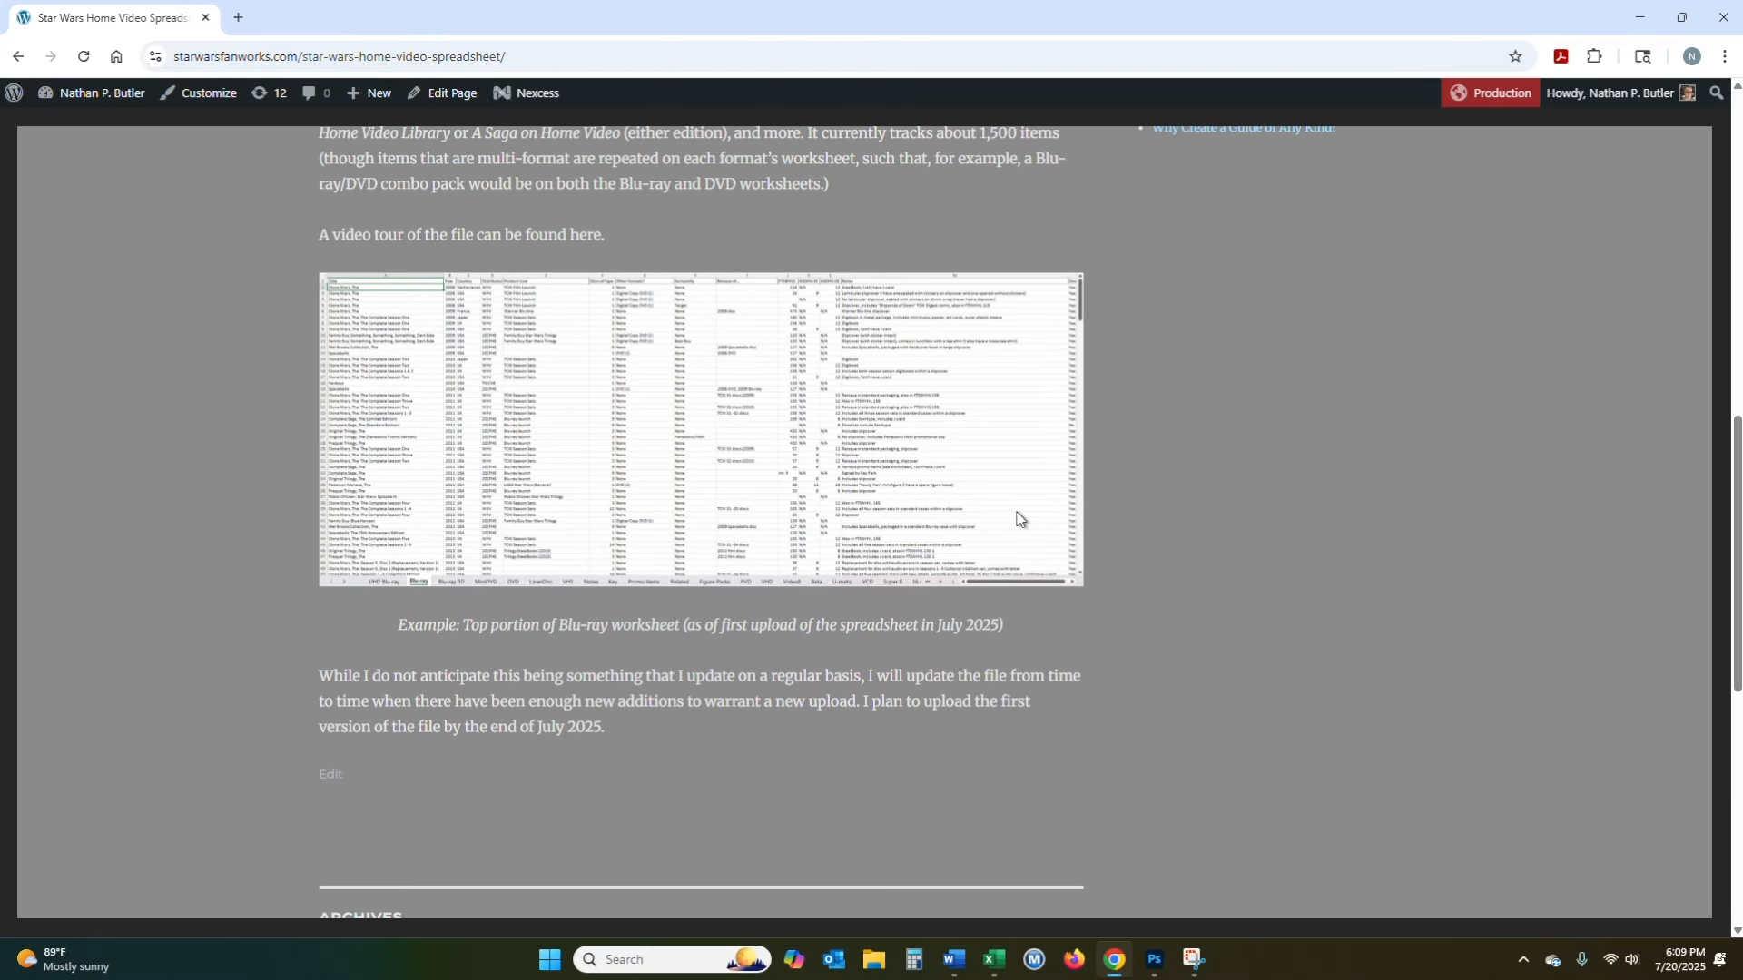
scroll(1018, 518, "up", 6)
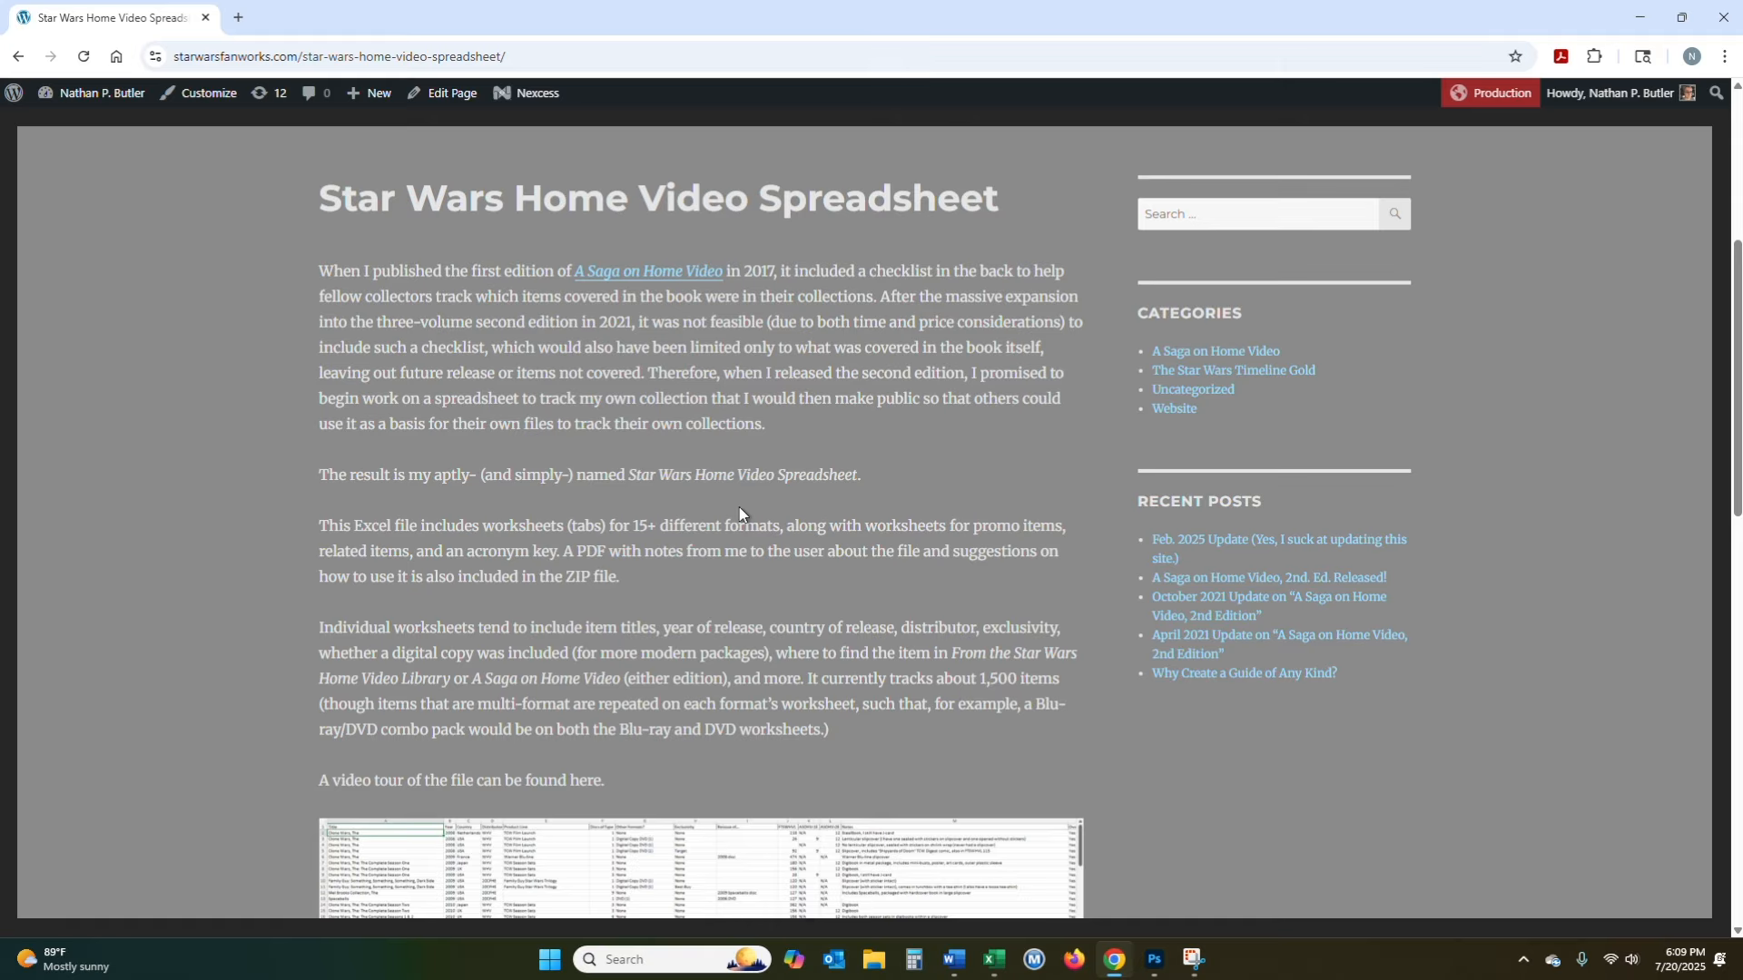
scroll(739, 514, "down", 4)
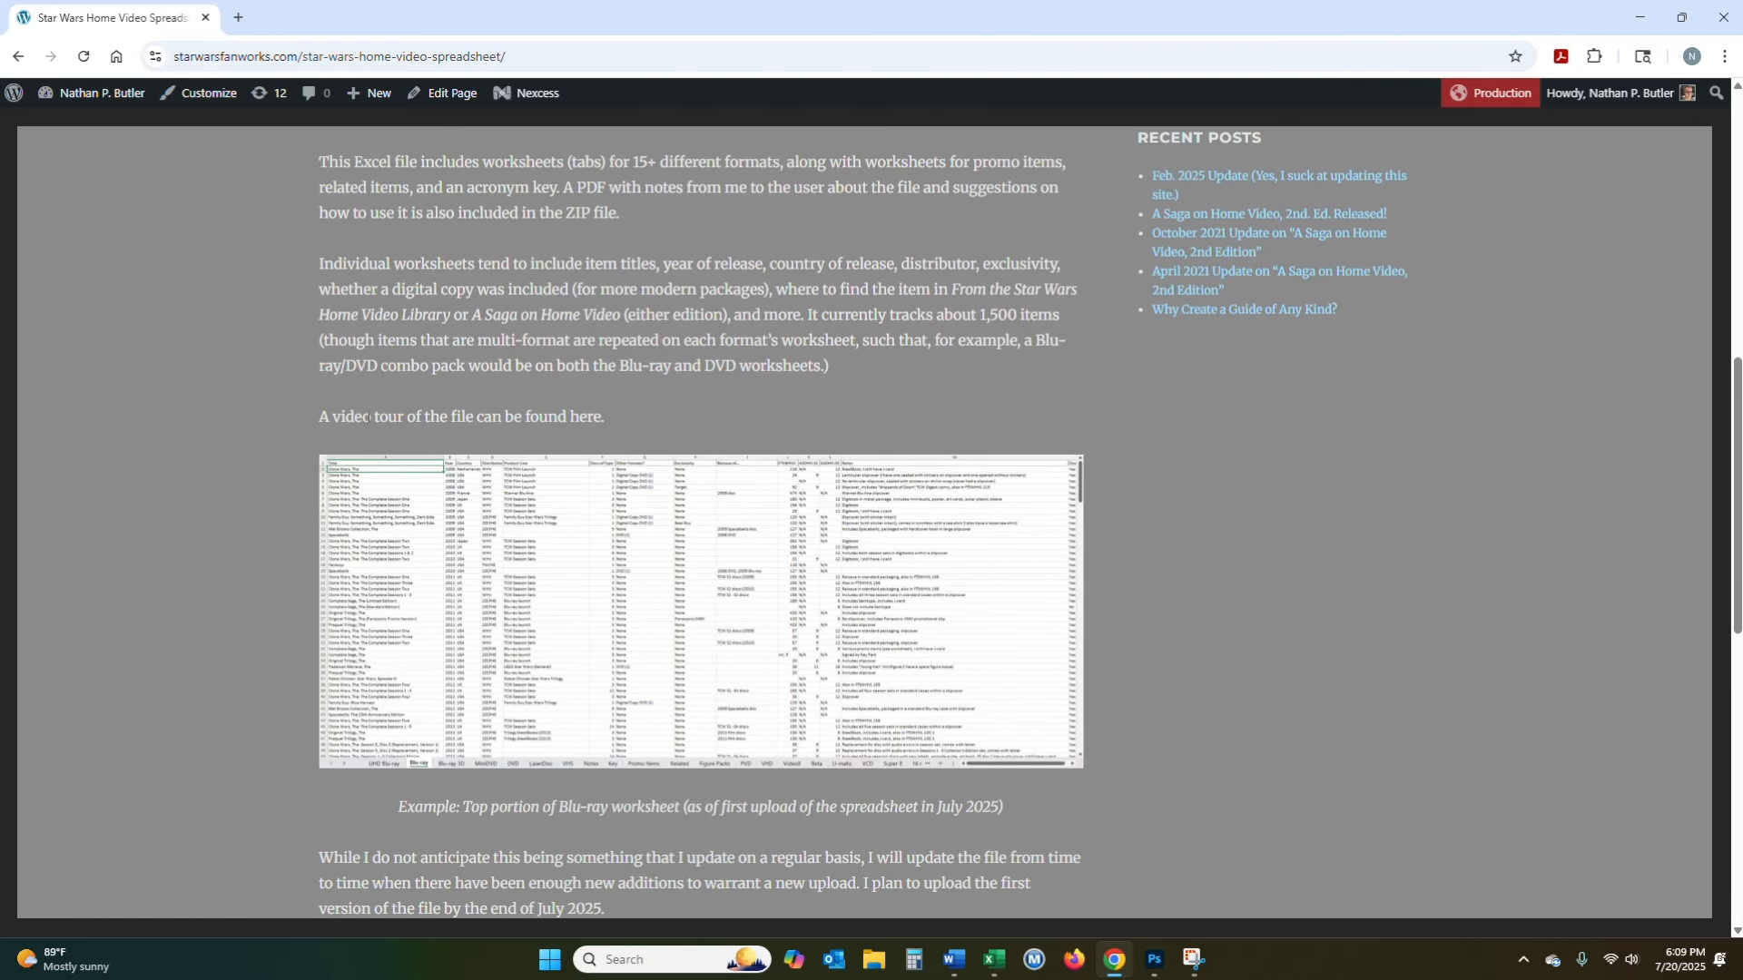
scroll(750, 424, "down", 2)
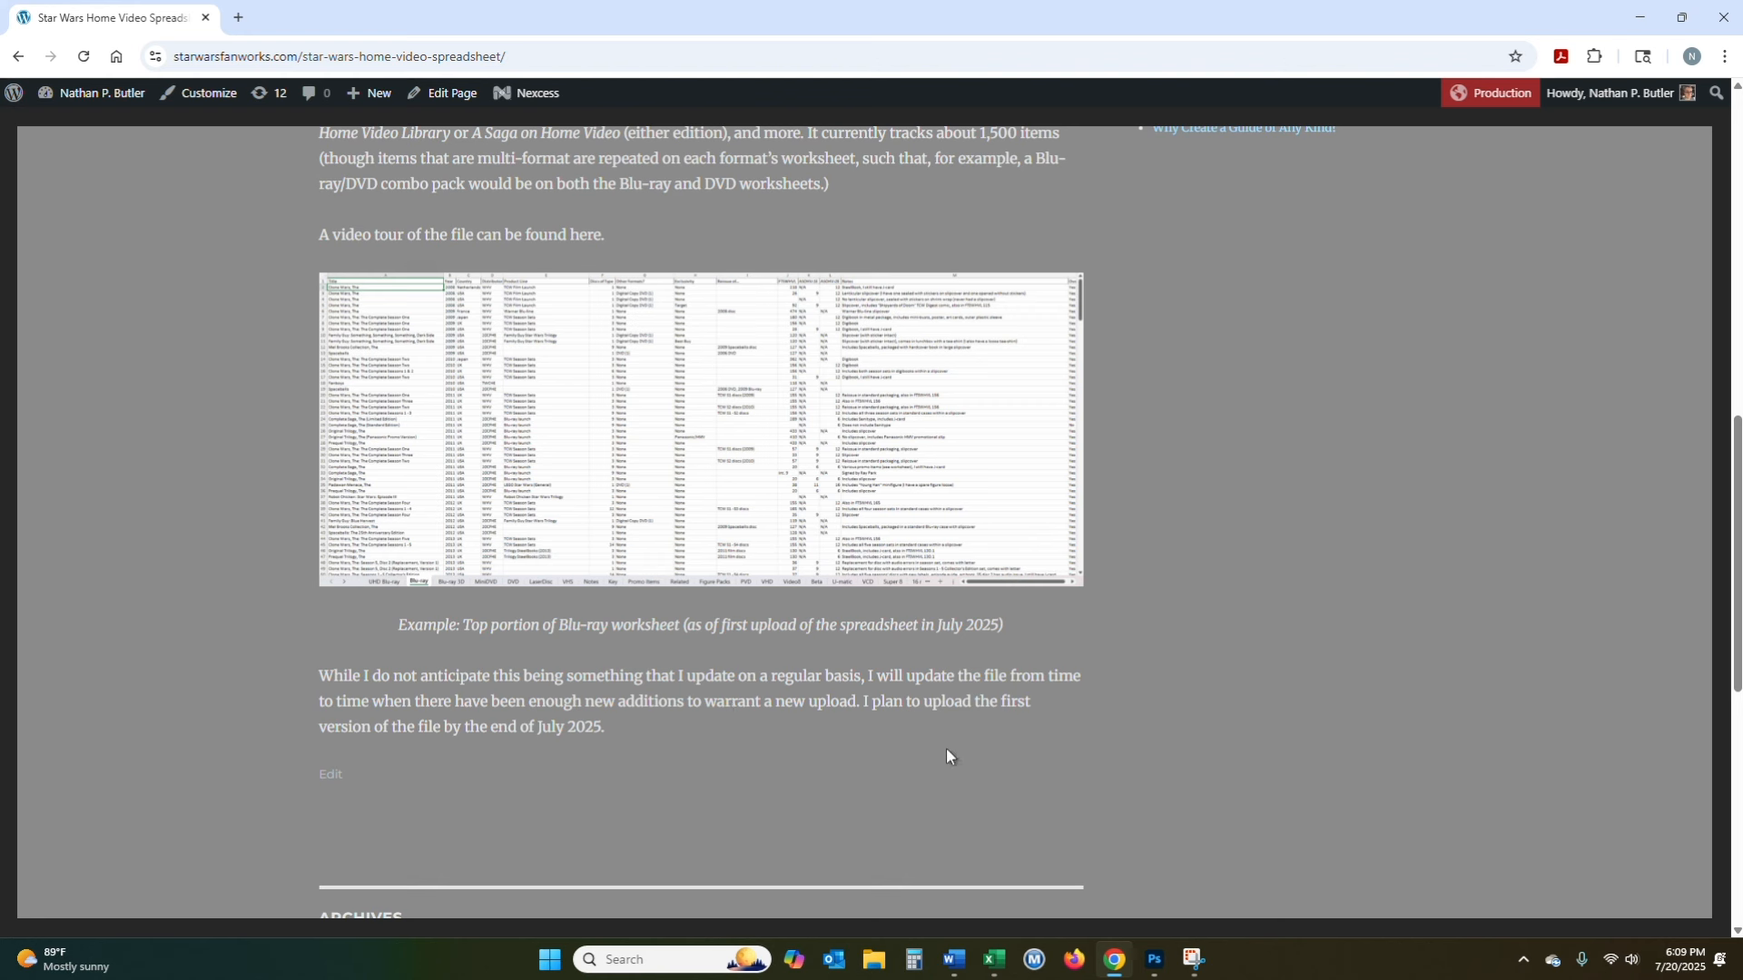
- Switch to Word and read through both pages of the creator's notes on the Star Wars Home Video Spreadsheet
left_click(953, 960)
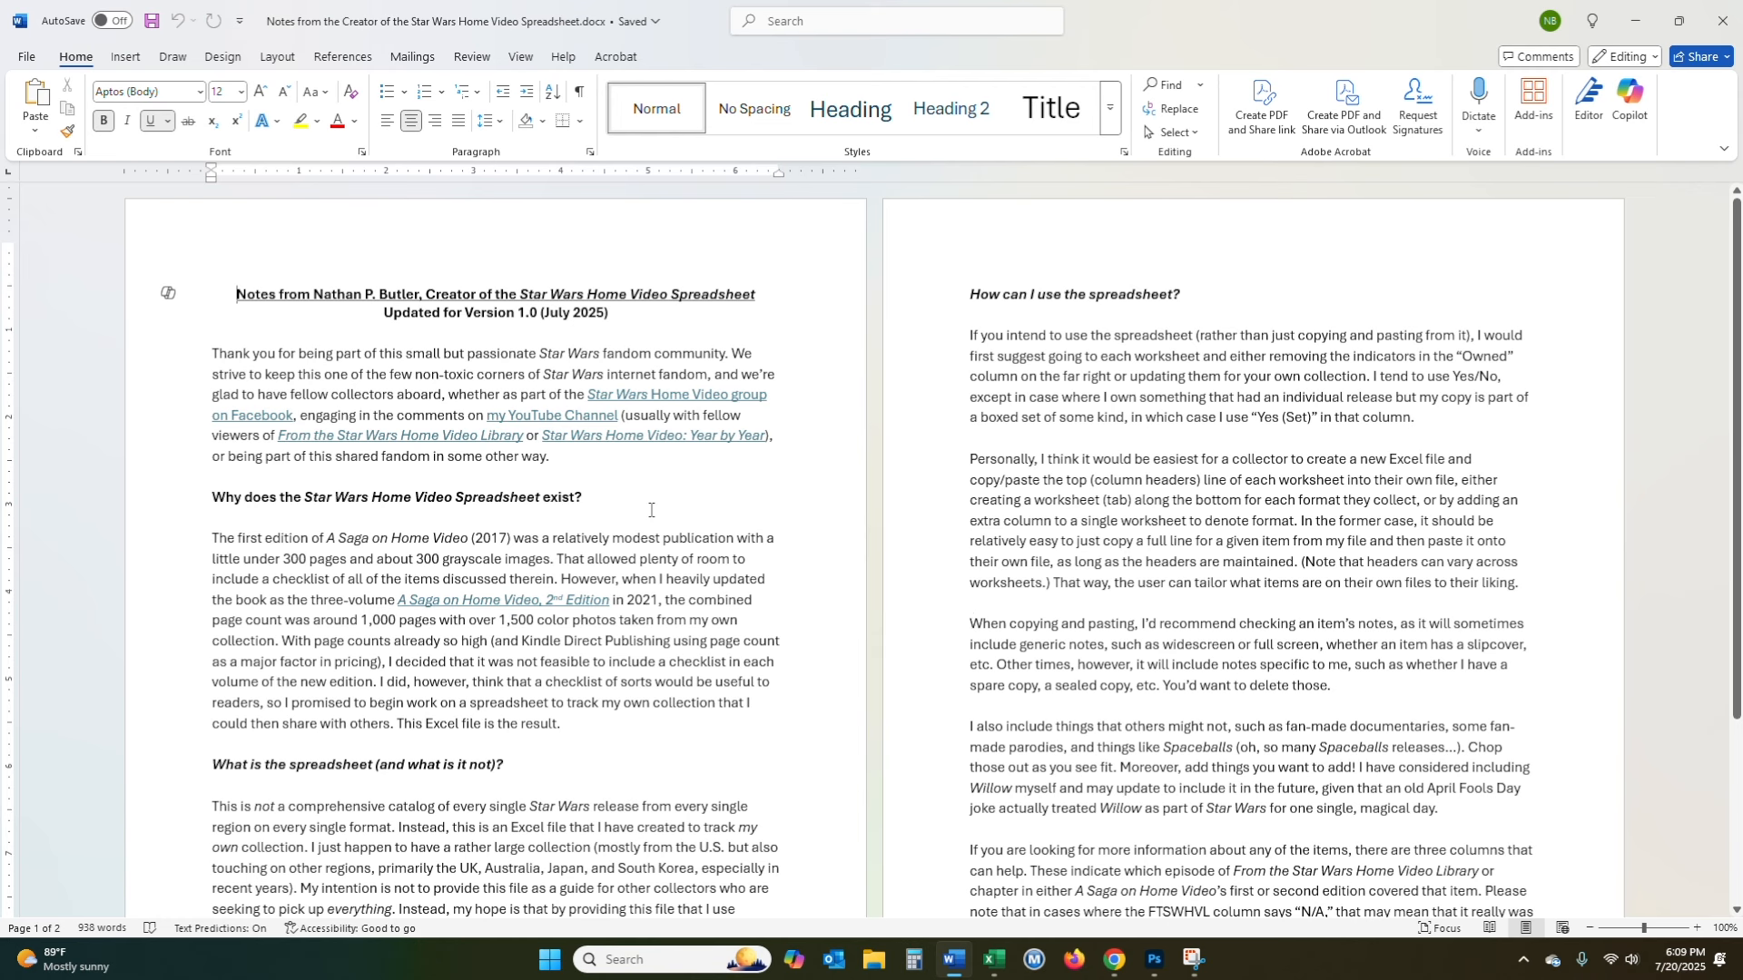
scroll(650, 510, "down", 4)
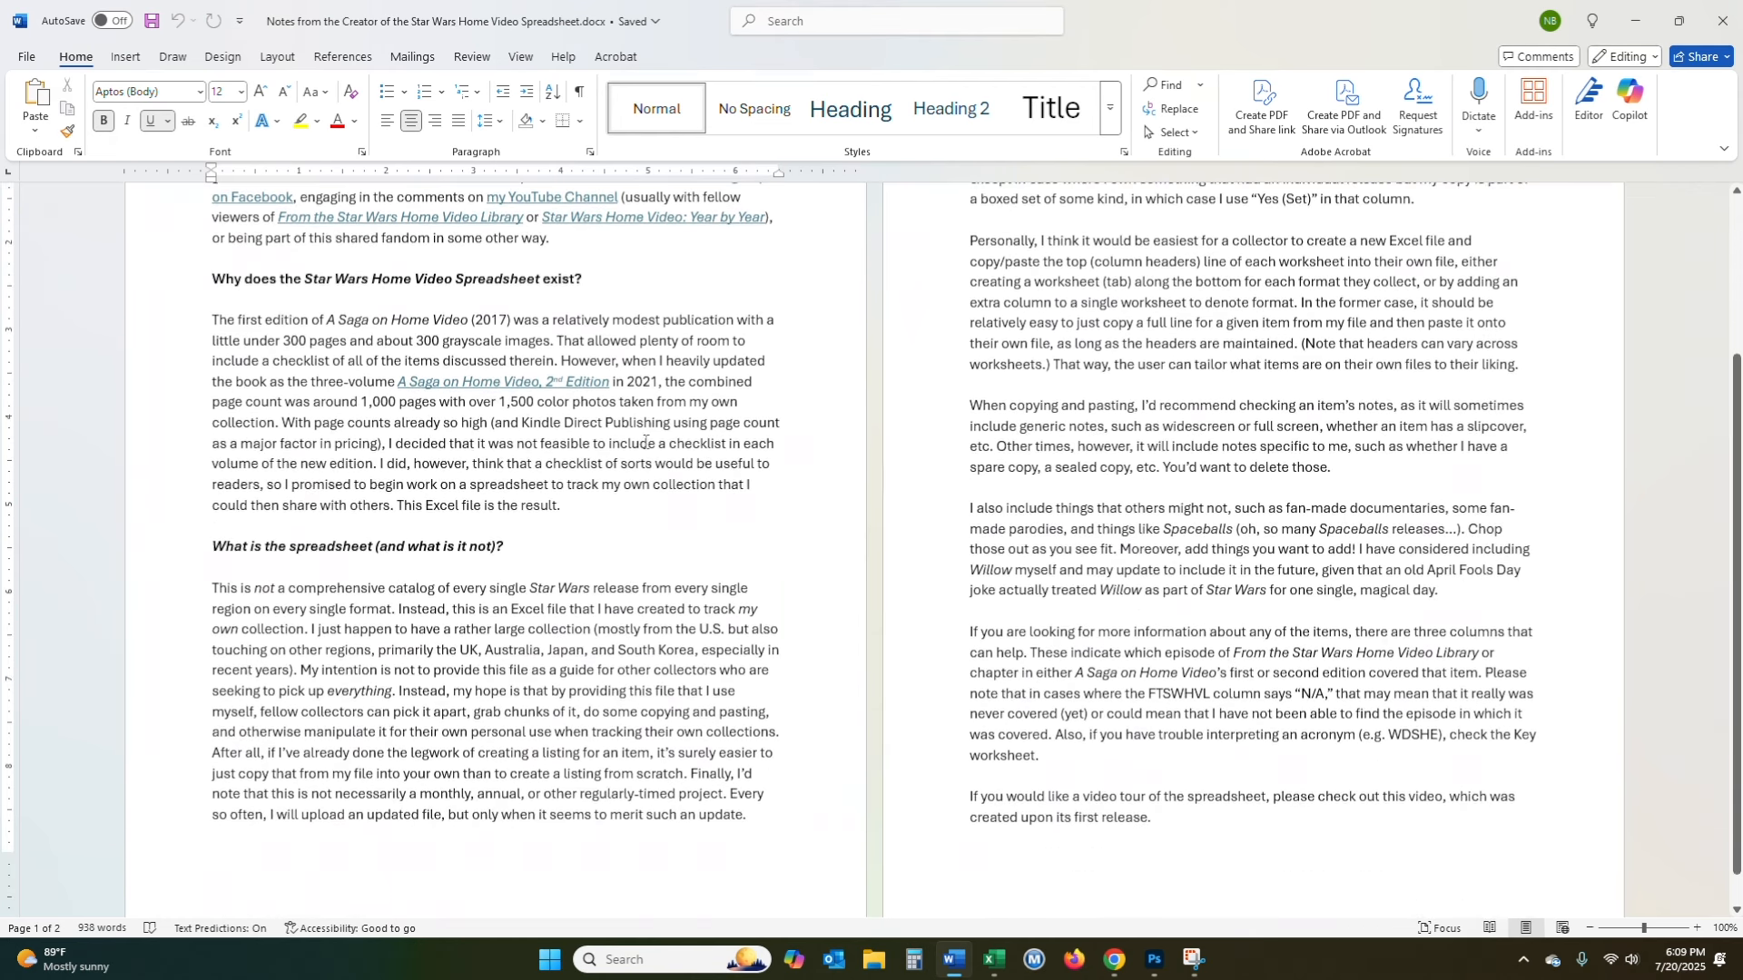
scroll(1041, 439, "up", 4)
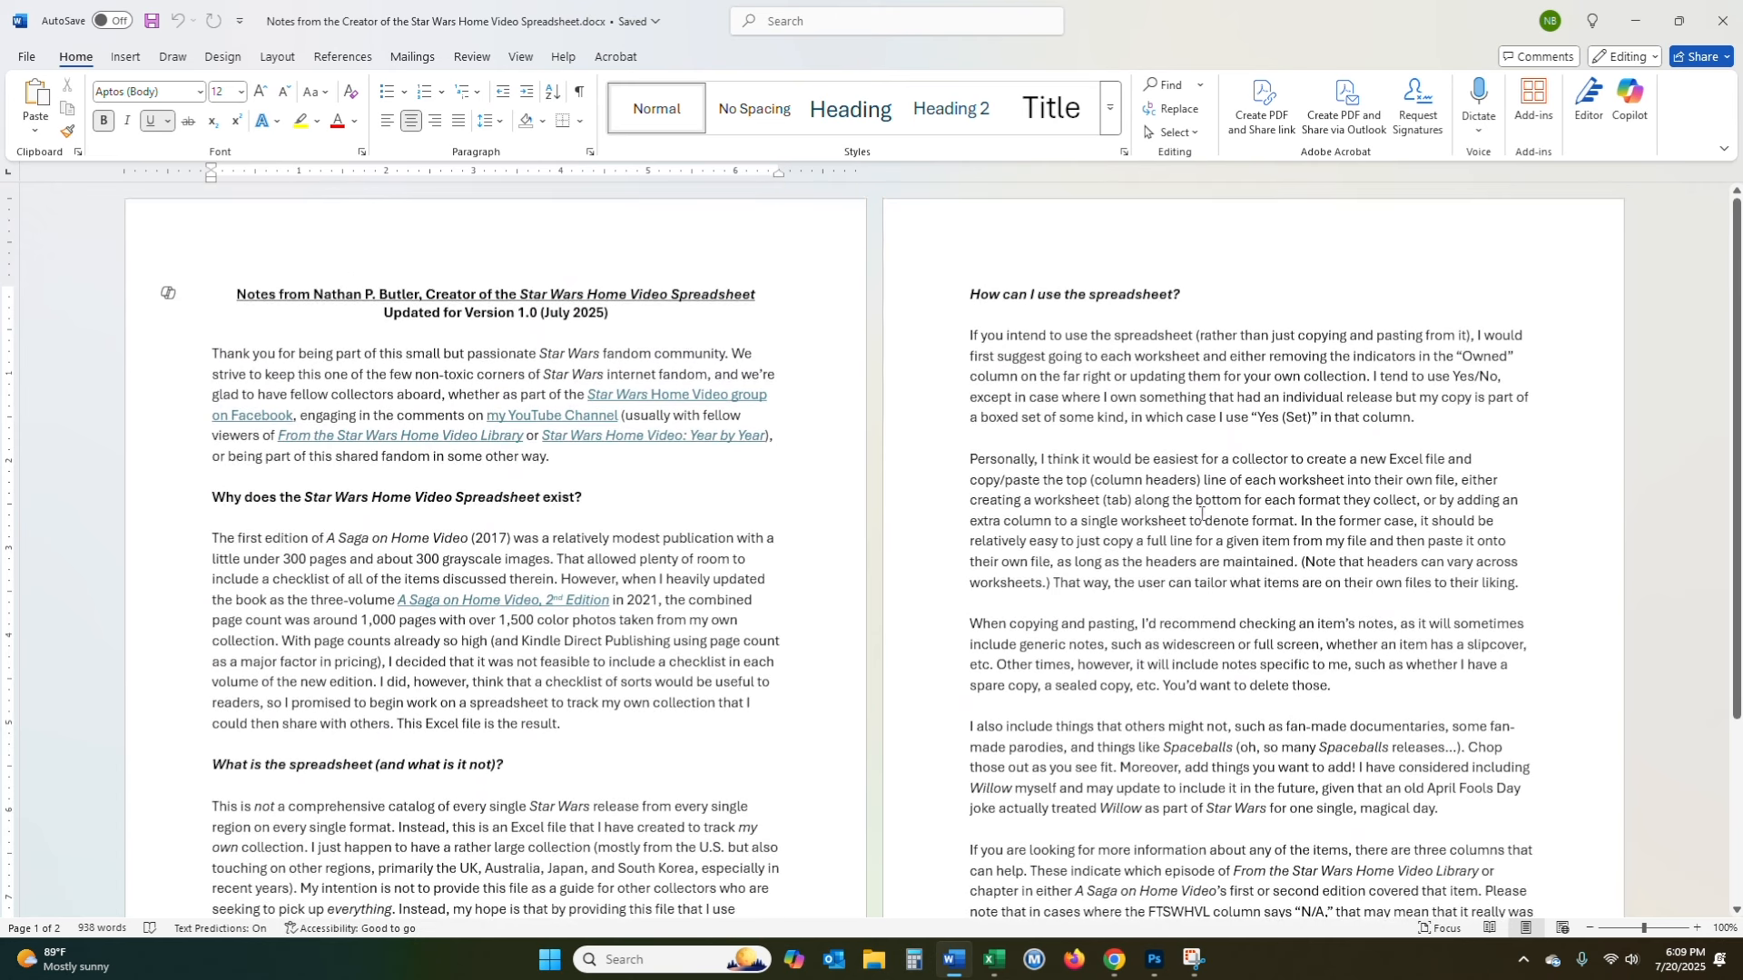
scroll(679, 513, "down", 5)
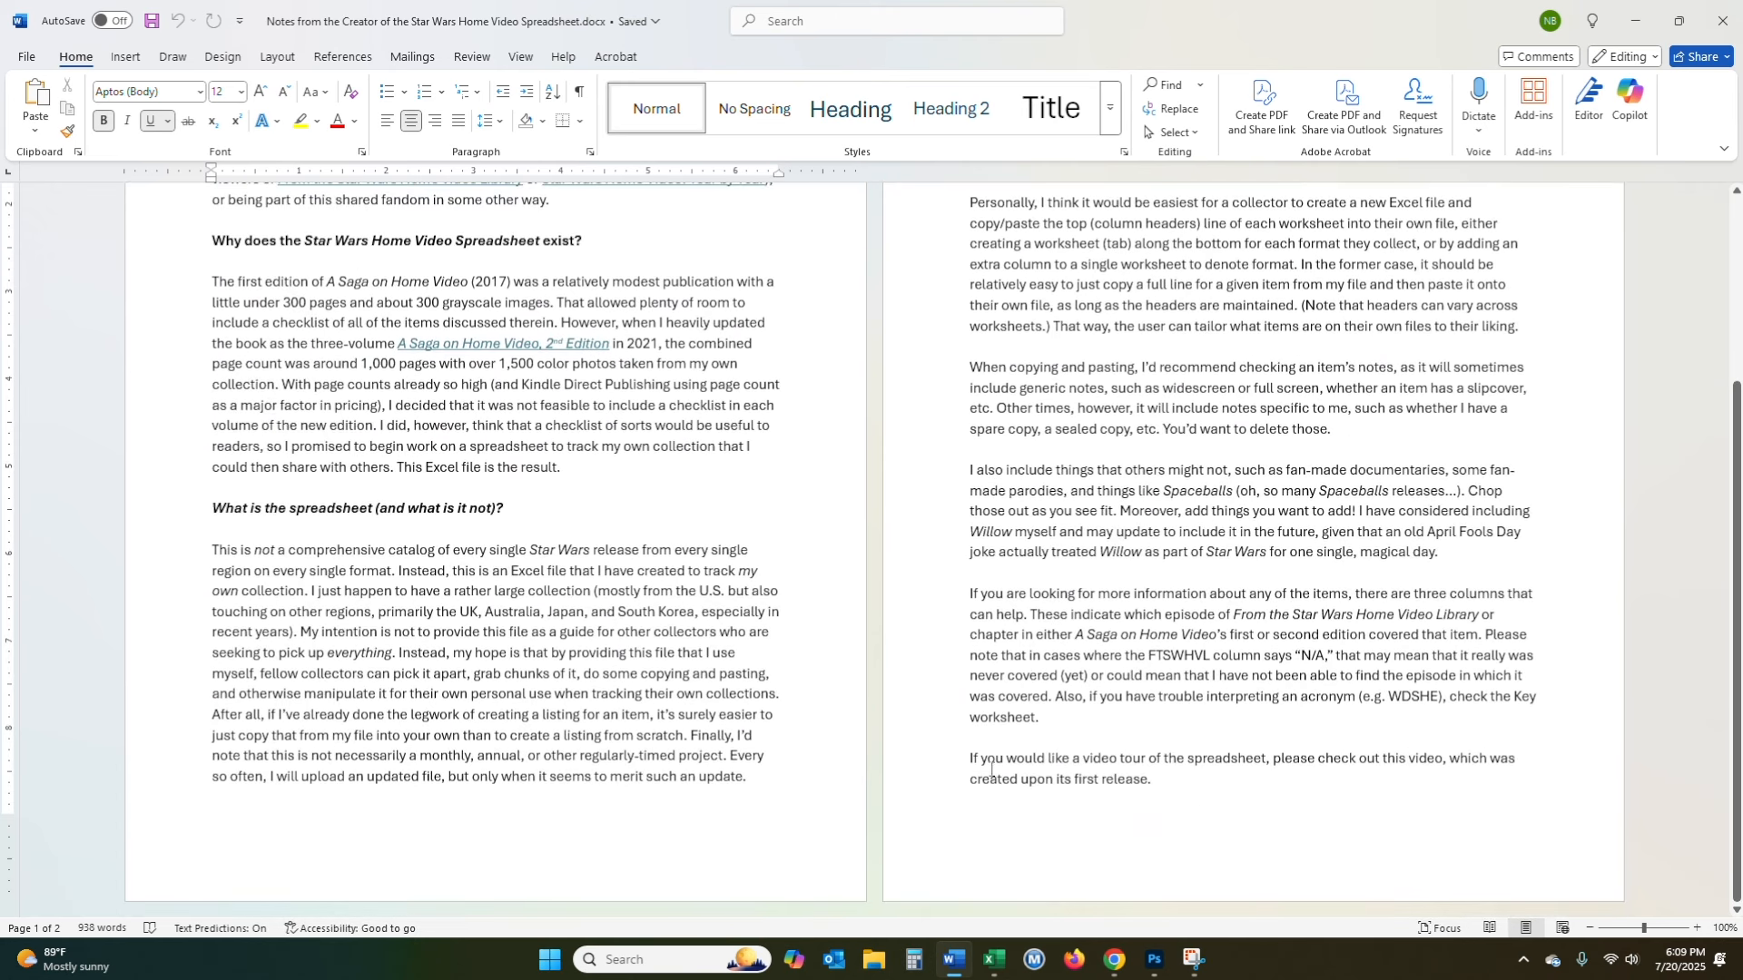
scroll(756, 611, "up", 5)
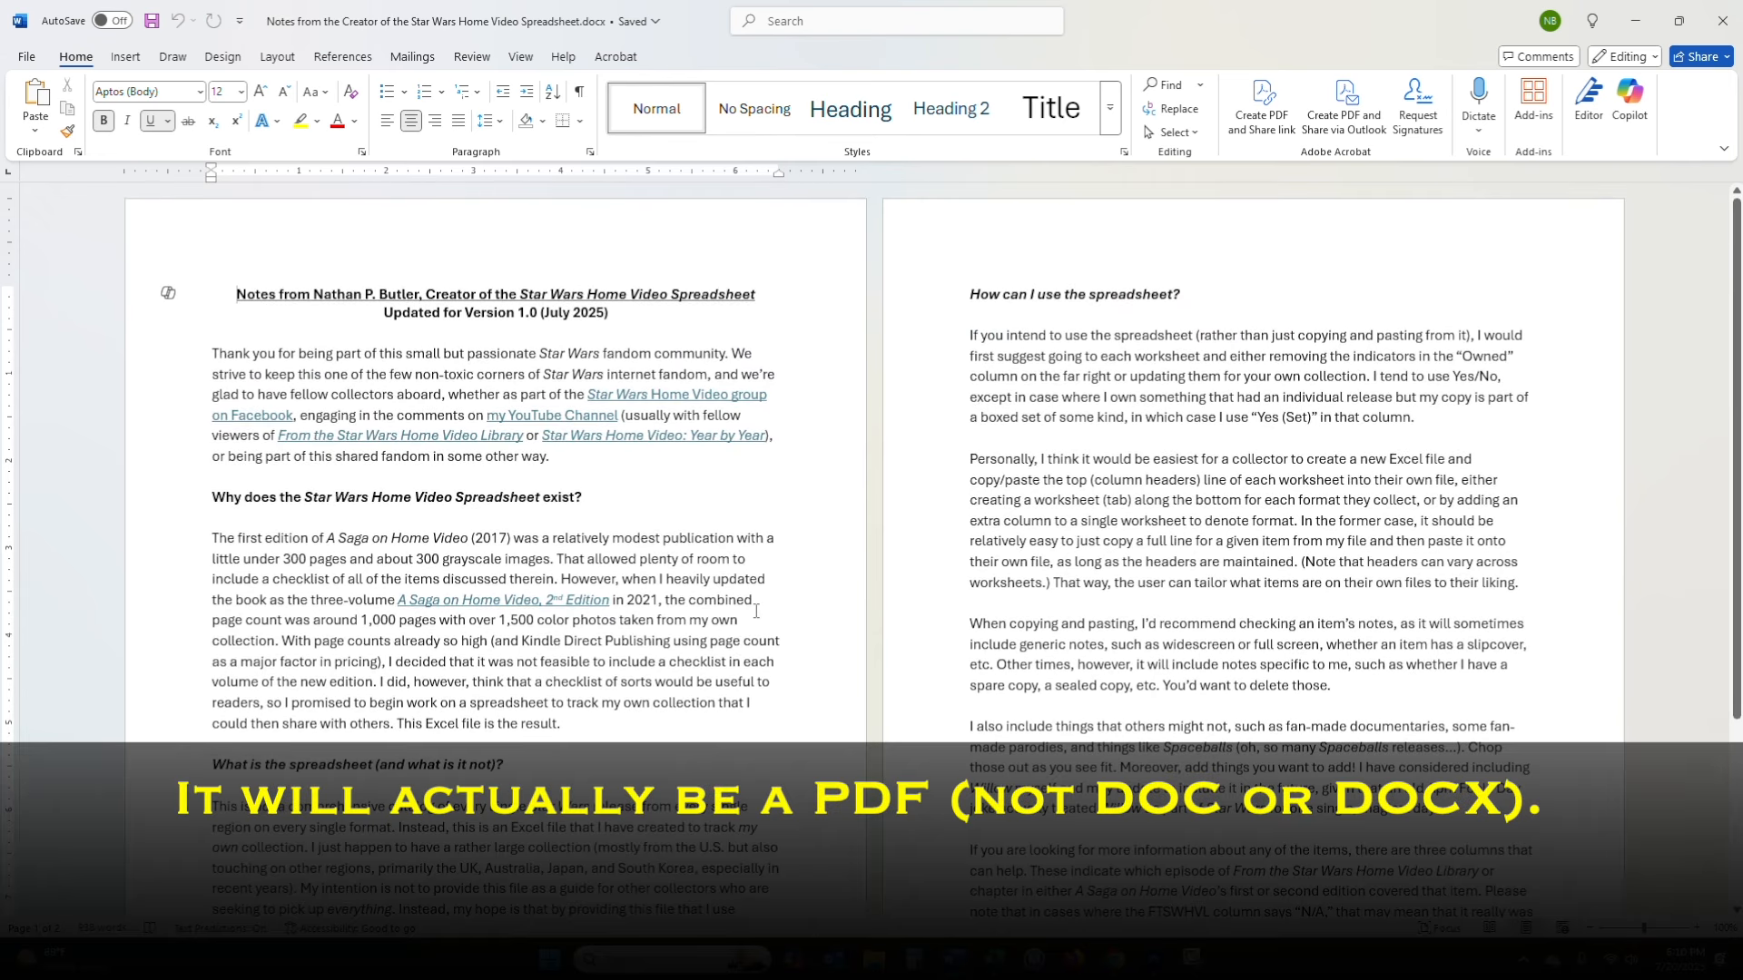
- Switch to the homevideospreadsheet.xlsx workbook in Excel and select the title in cell A6 of the UHD Blu-ray worksheet
mouse_move(1118, 962)
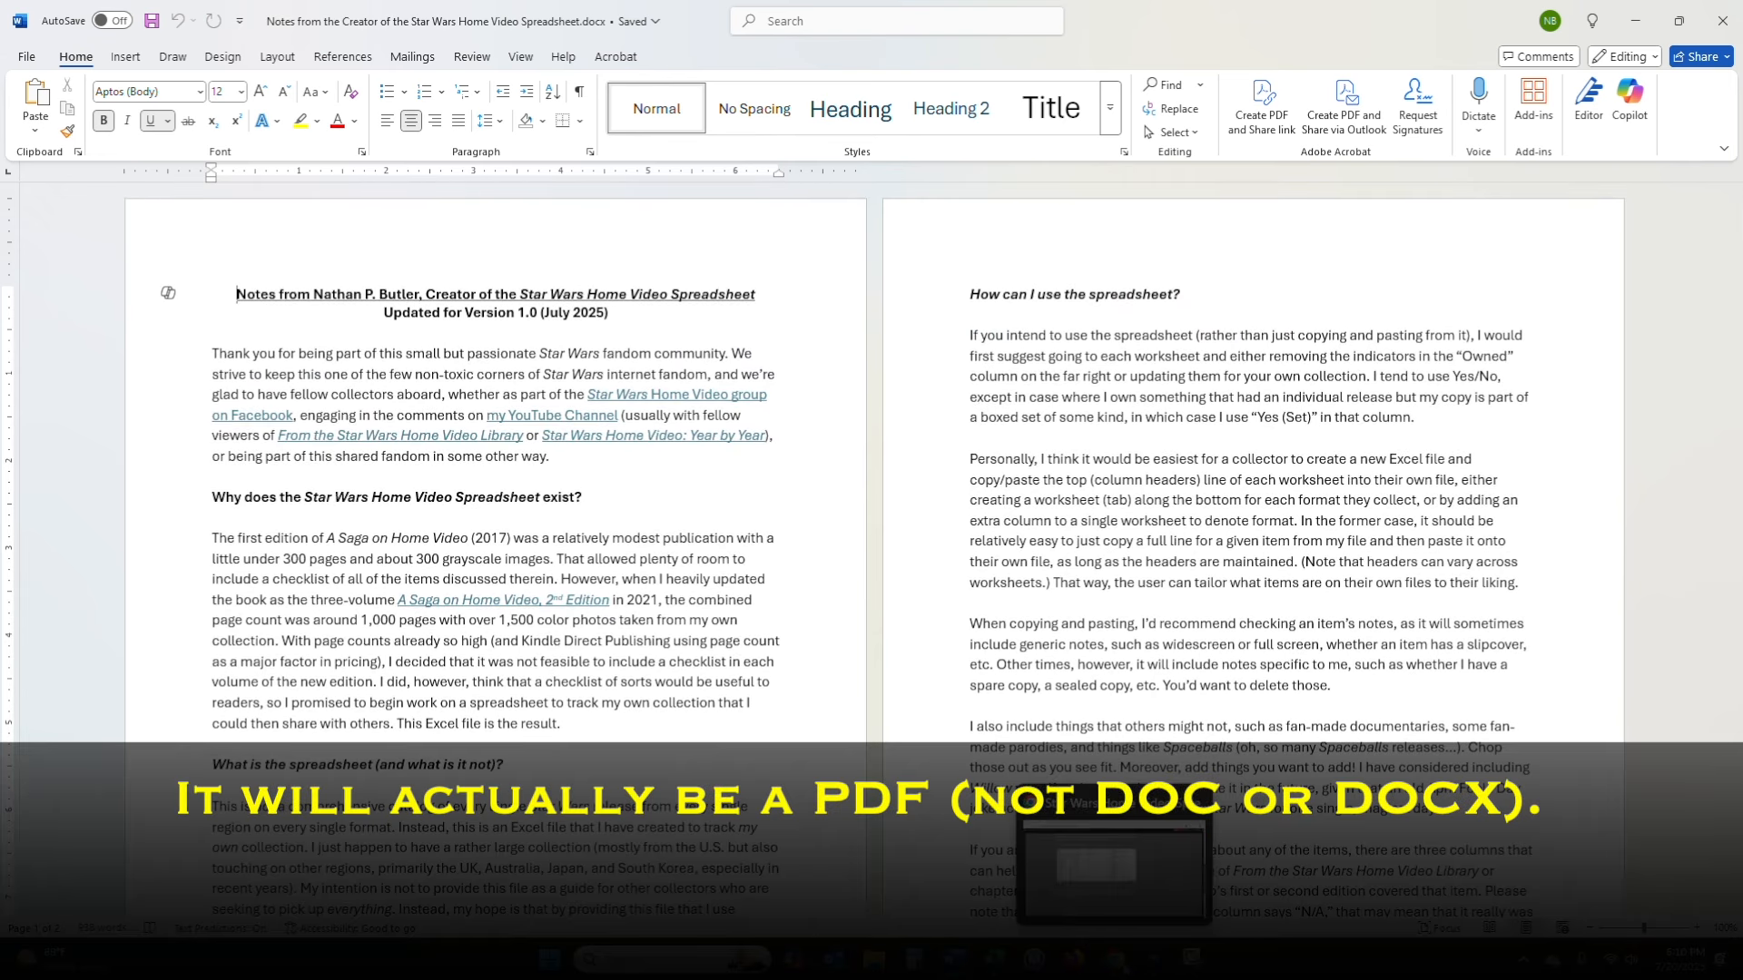
left_click(995, 961)
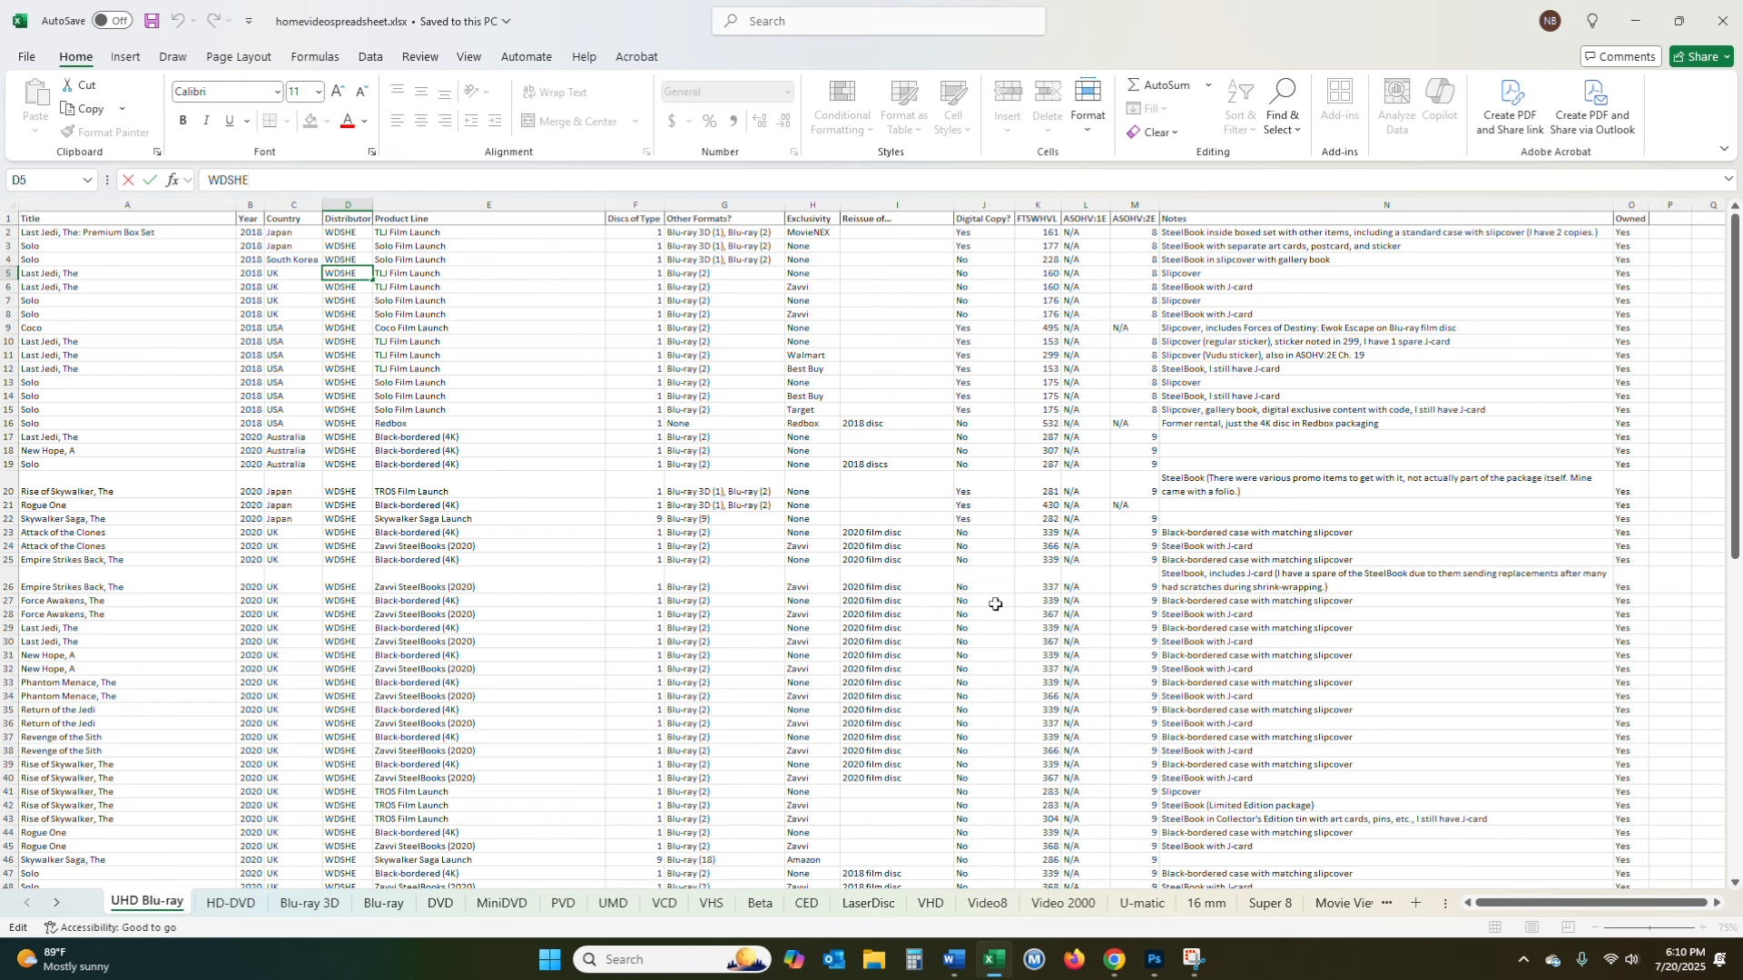
left_click(136, 355)
left_click(146, 289)
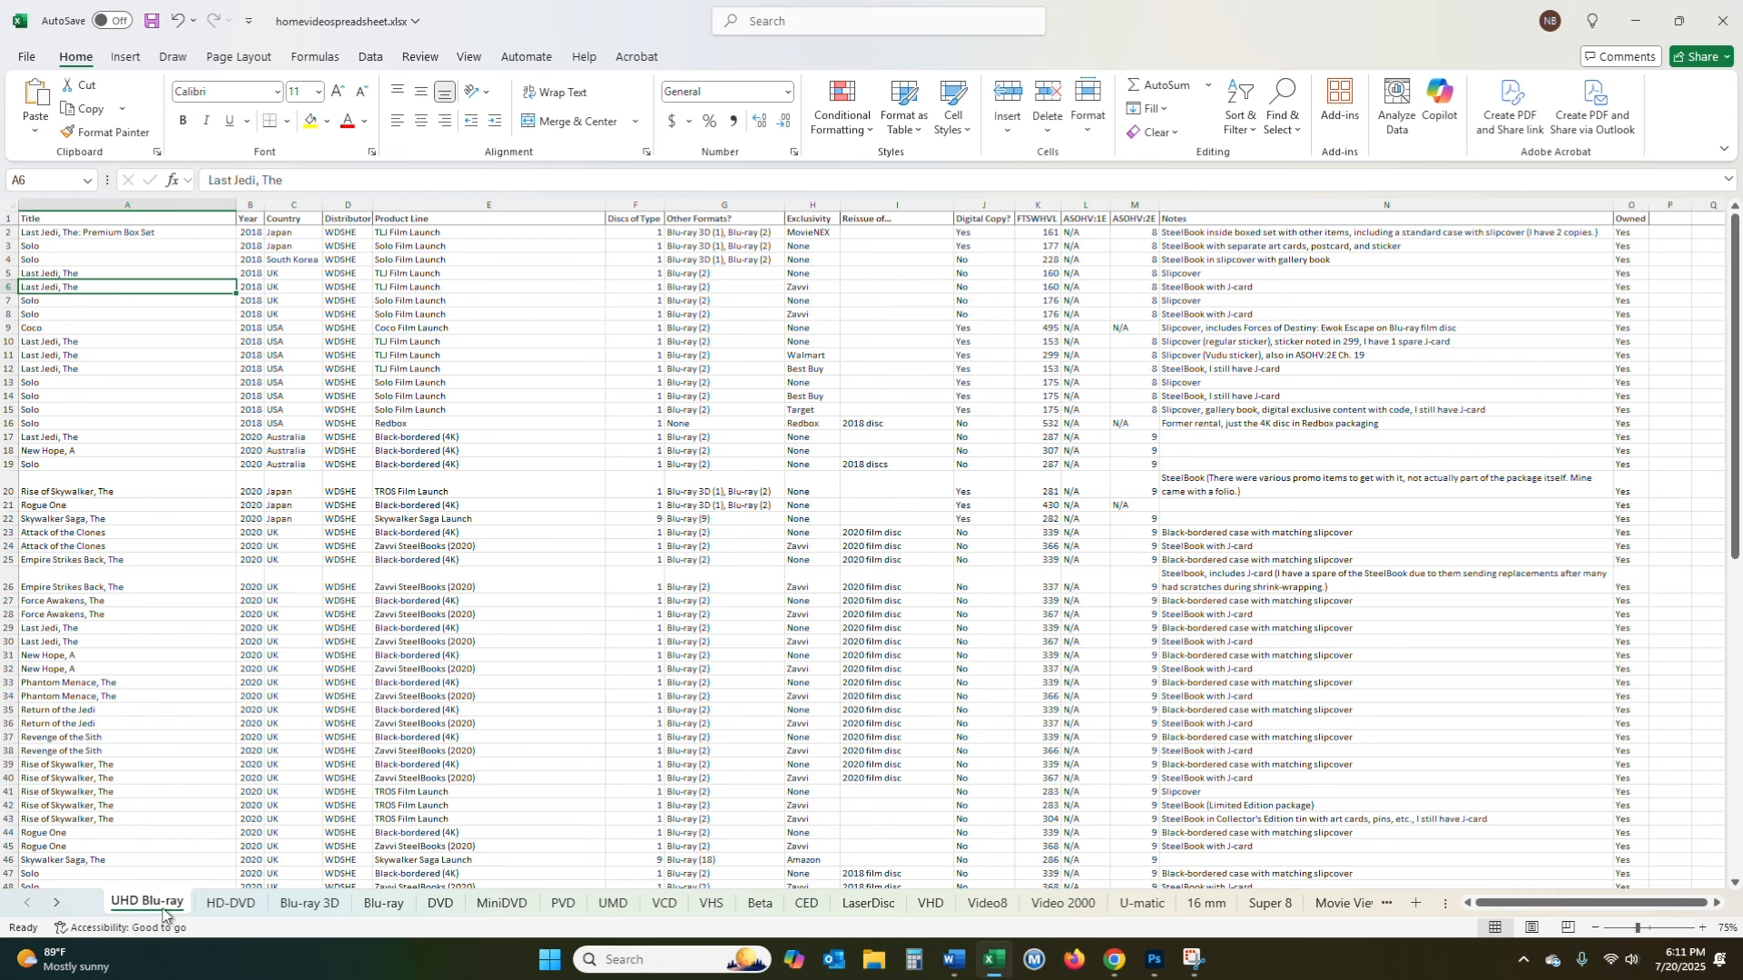
- Look through the HD-DVD, Blu-ray 3D, Movie Viewer, Minicinex and Figure Packs worksheets
left_click(223, 904)
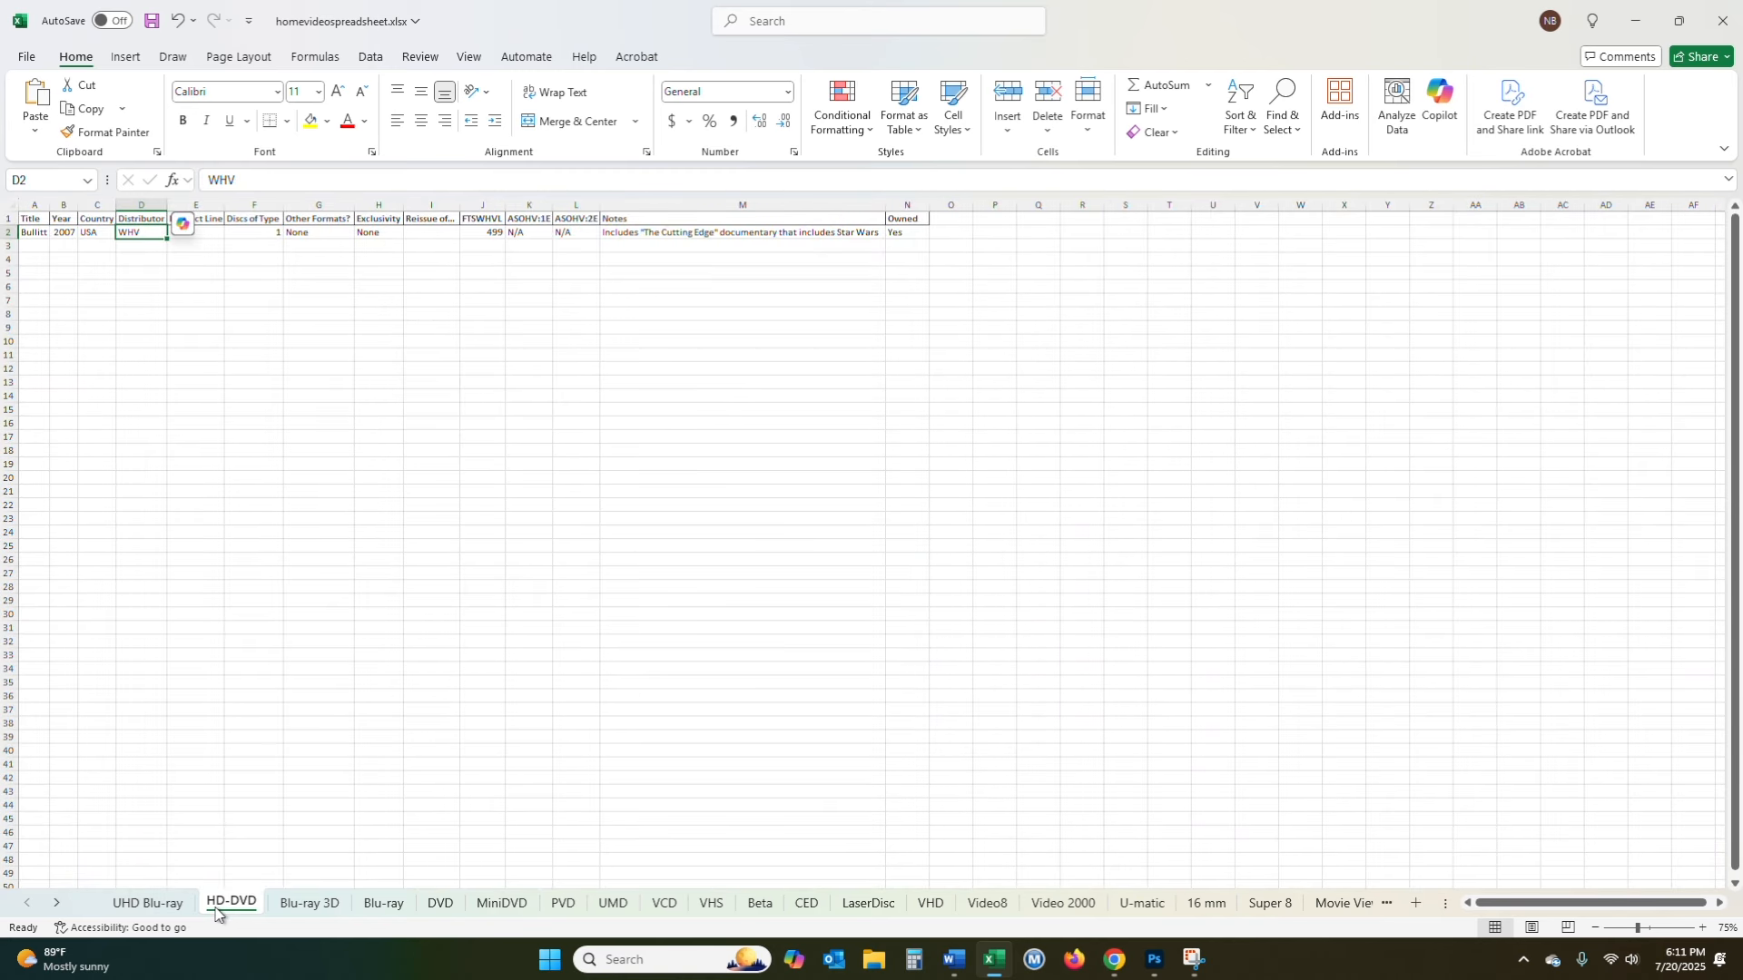
left_click(300, 905)
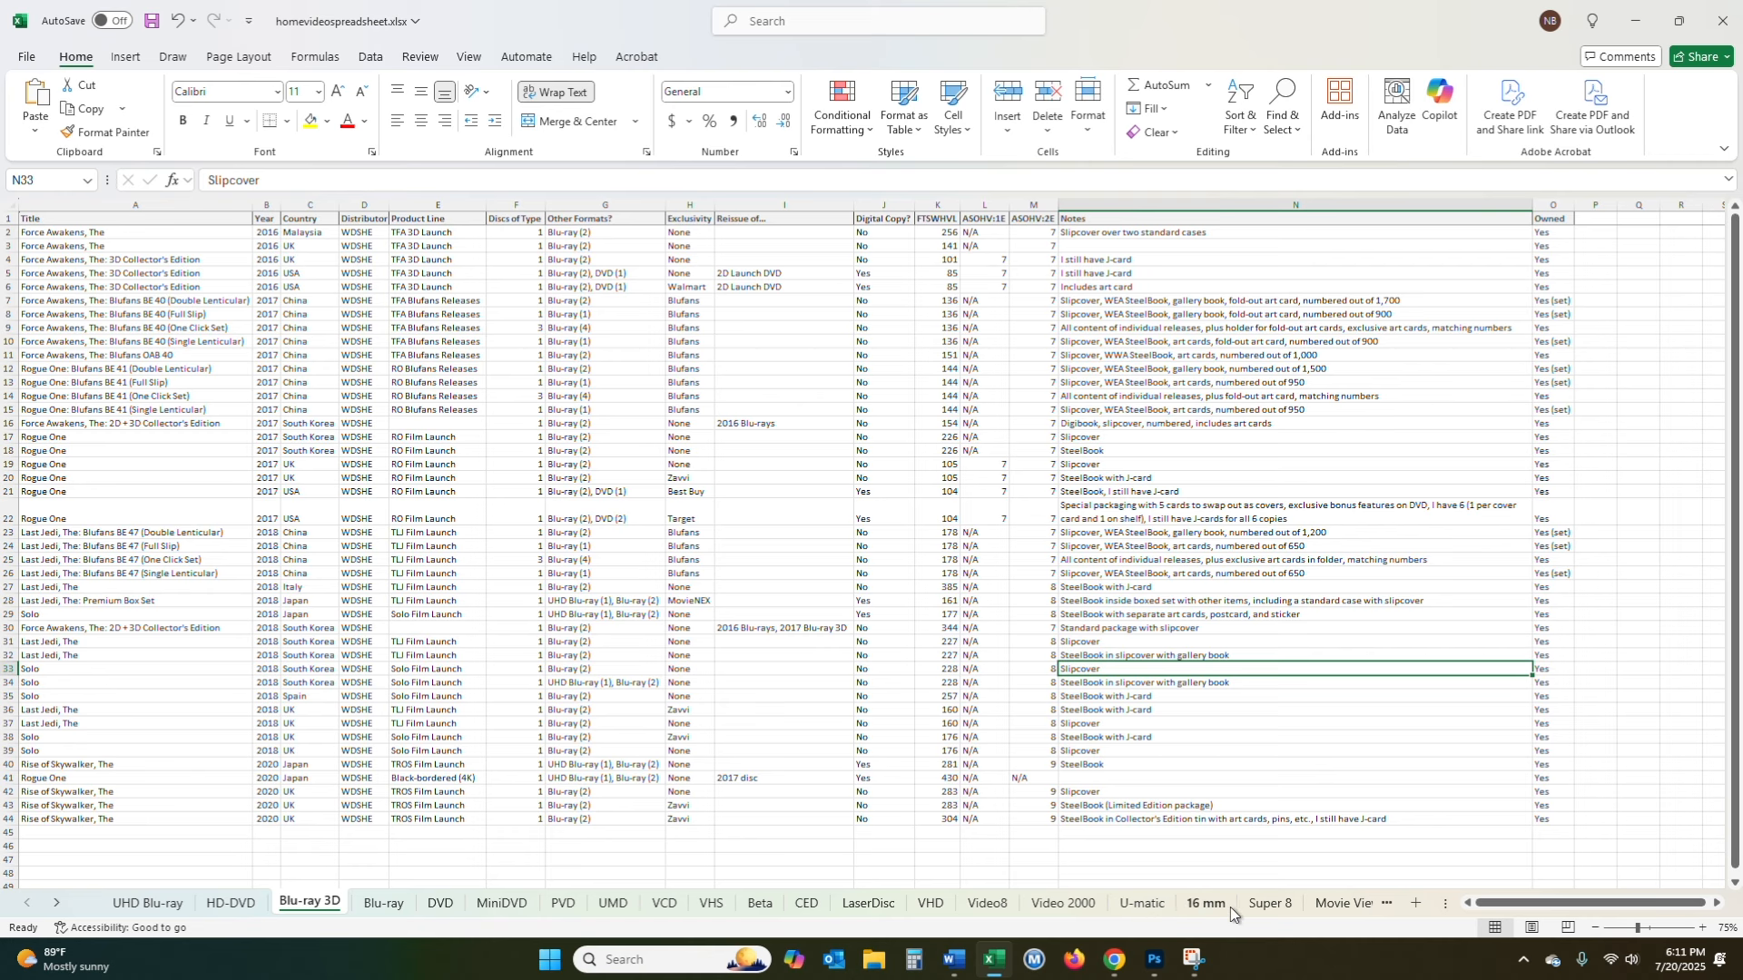
left_click(1321, 905)
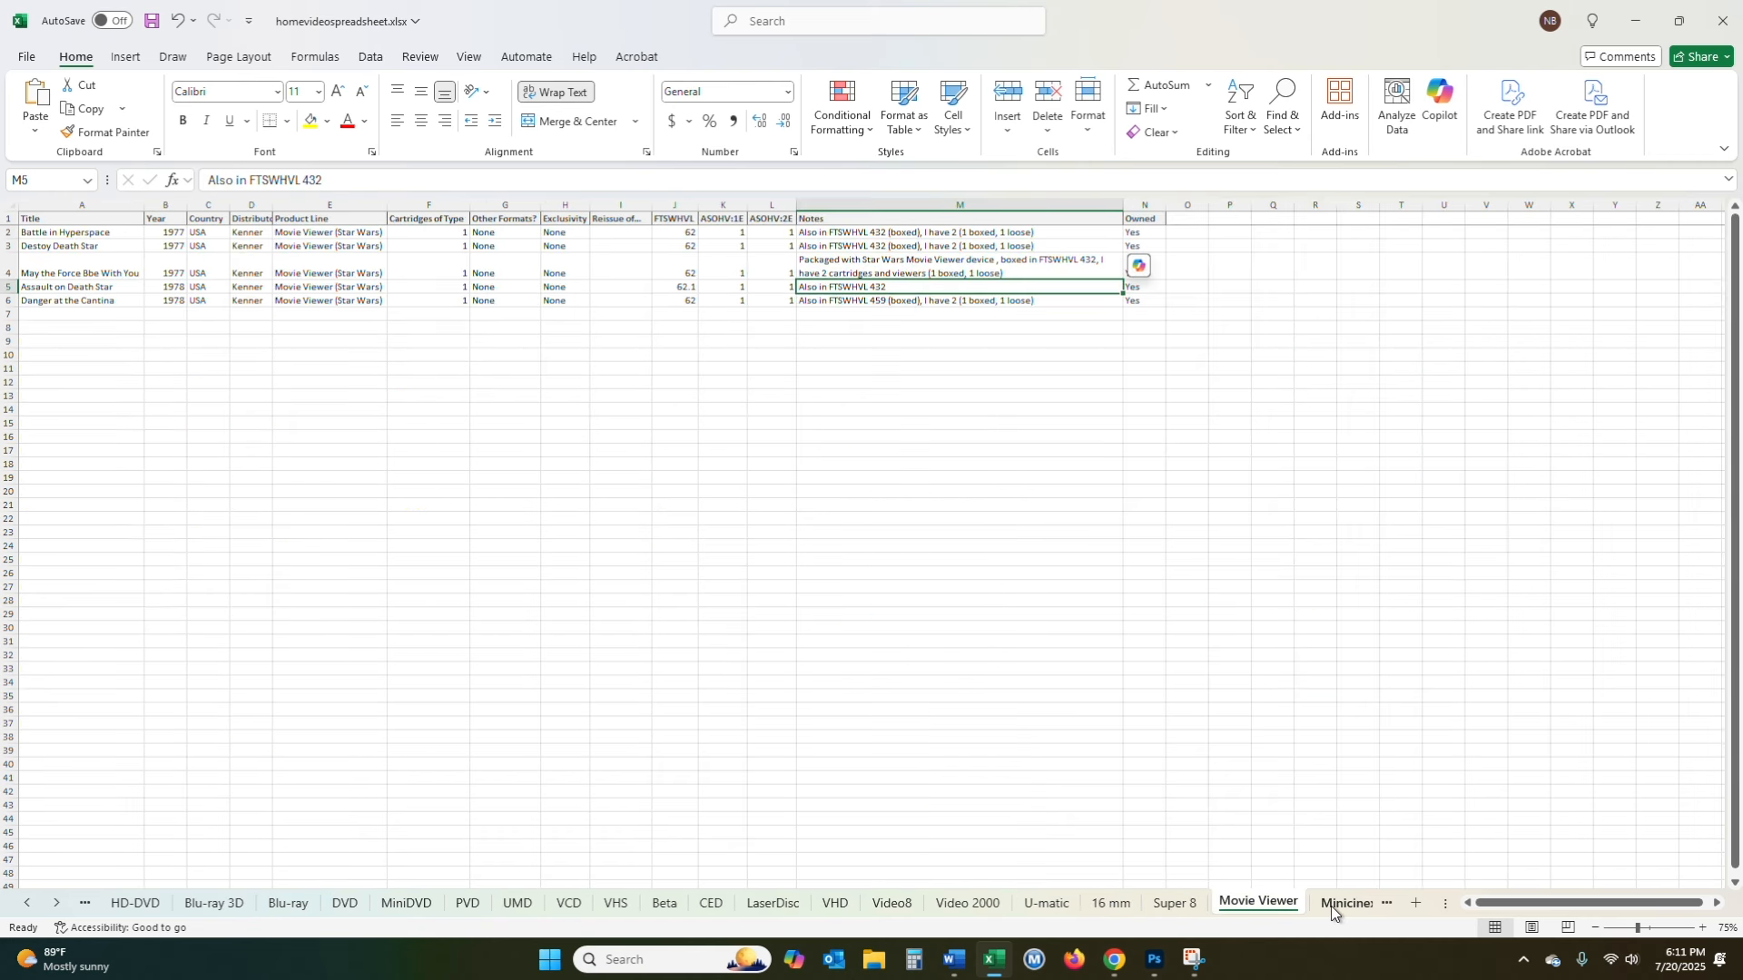
left_click(1331, 906)
left_click(1325, 908)
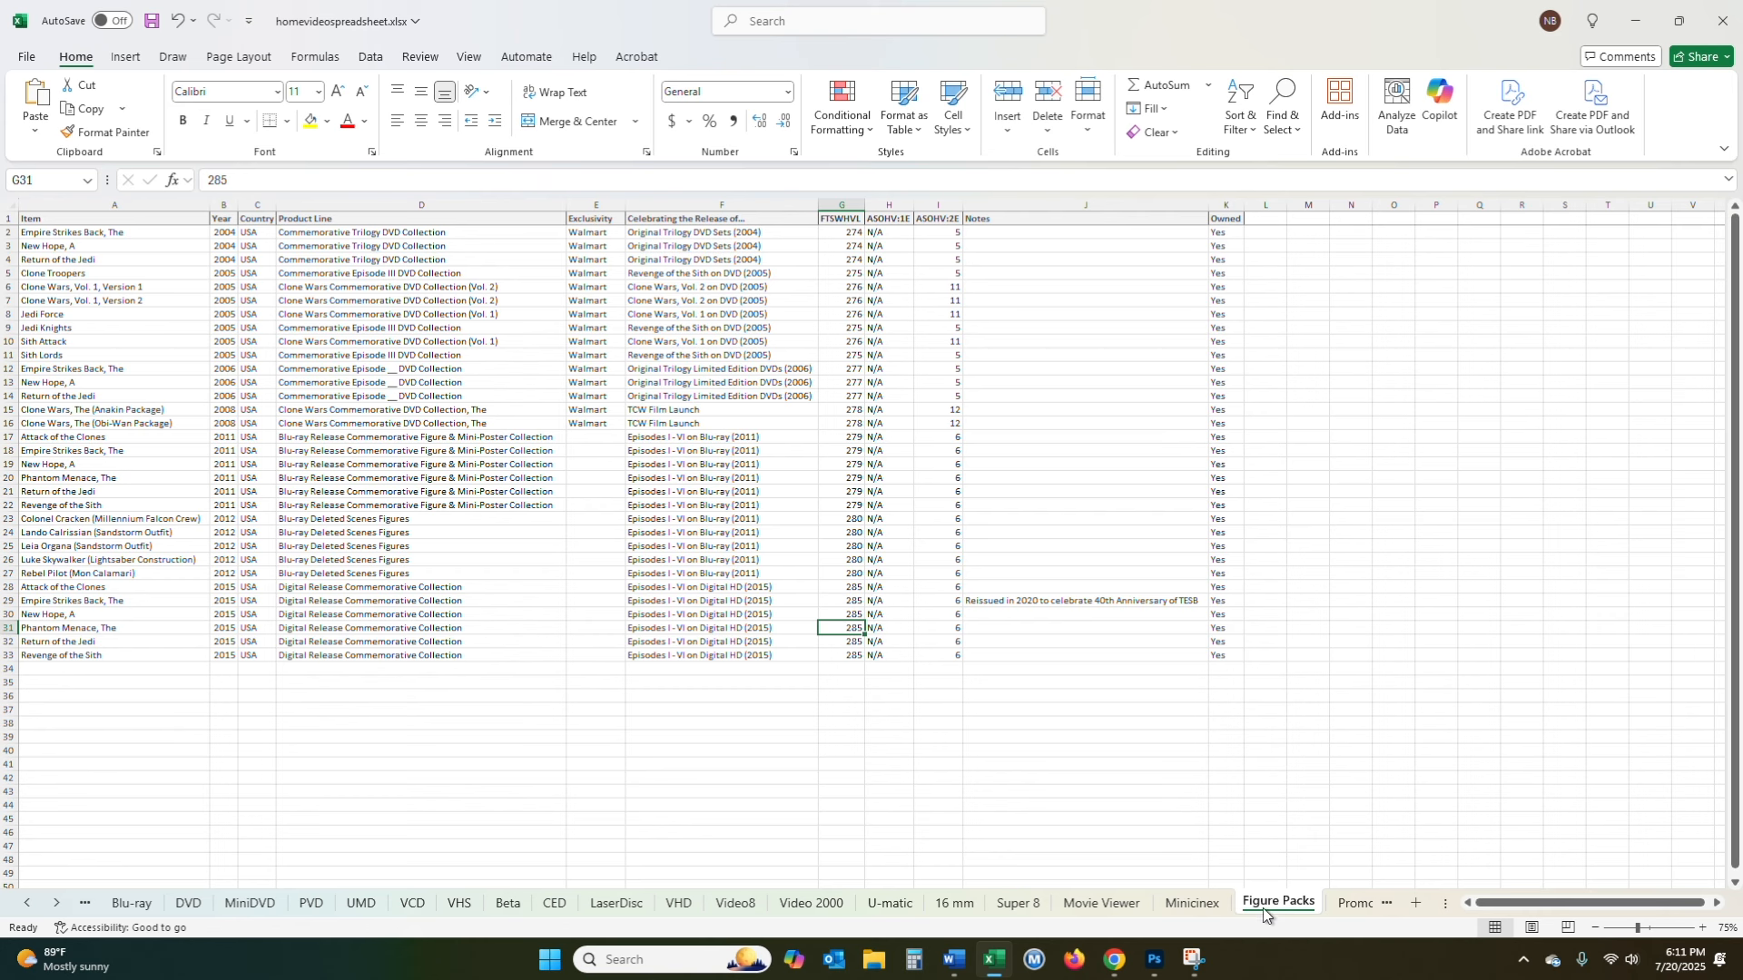
- View the Promo Items, Related and Key worksheets, selecting the Anchor Bay Entertainment explanation in the Key
left_click(1343, 904)
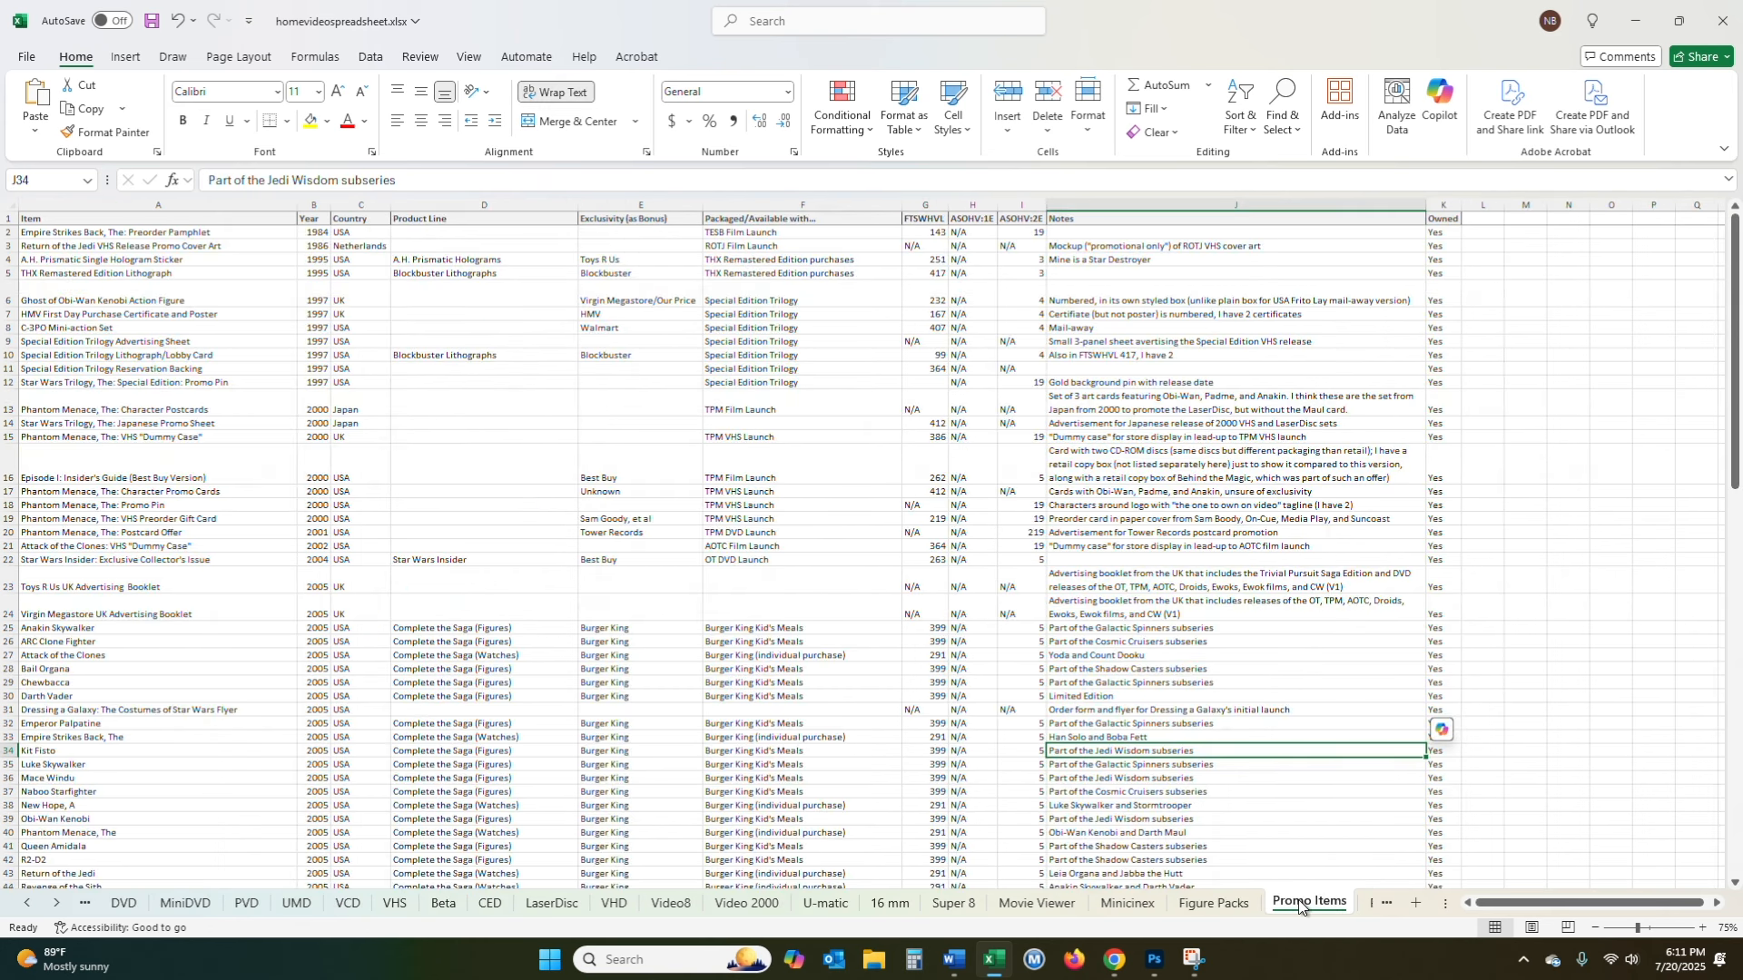
left_click(1375, 904)
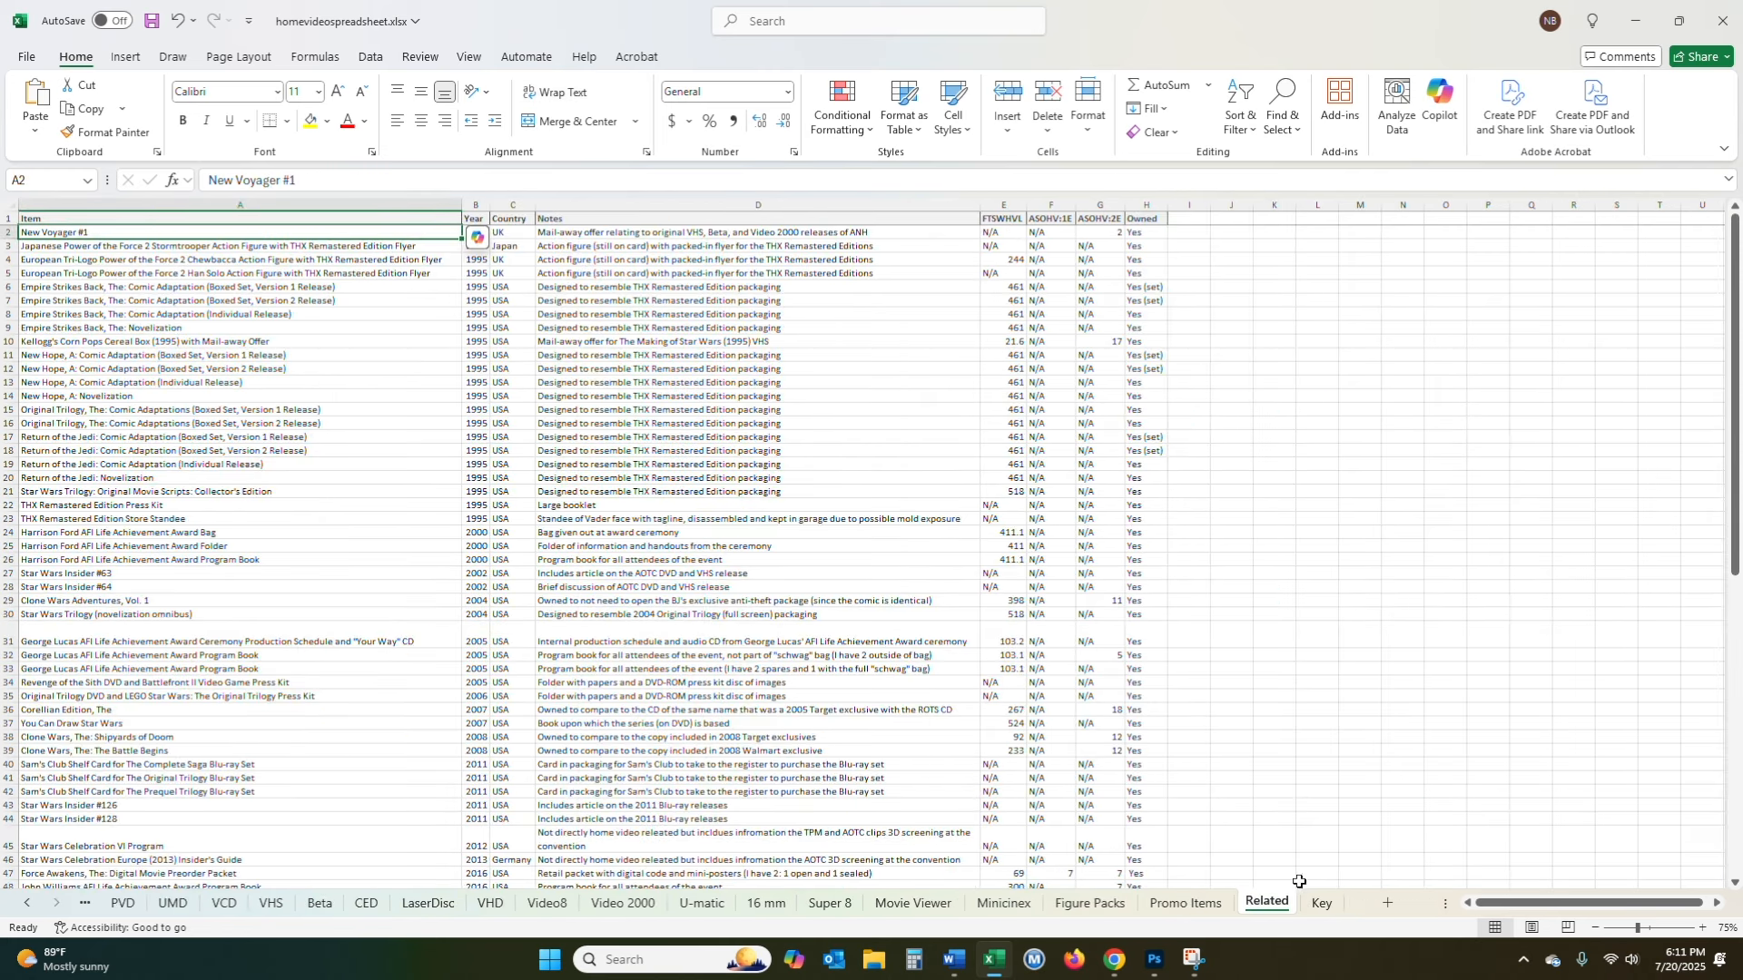
left_click(1320, 901)
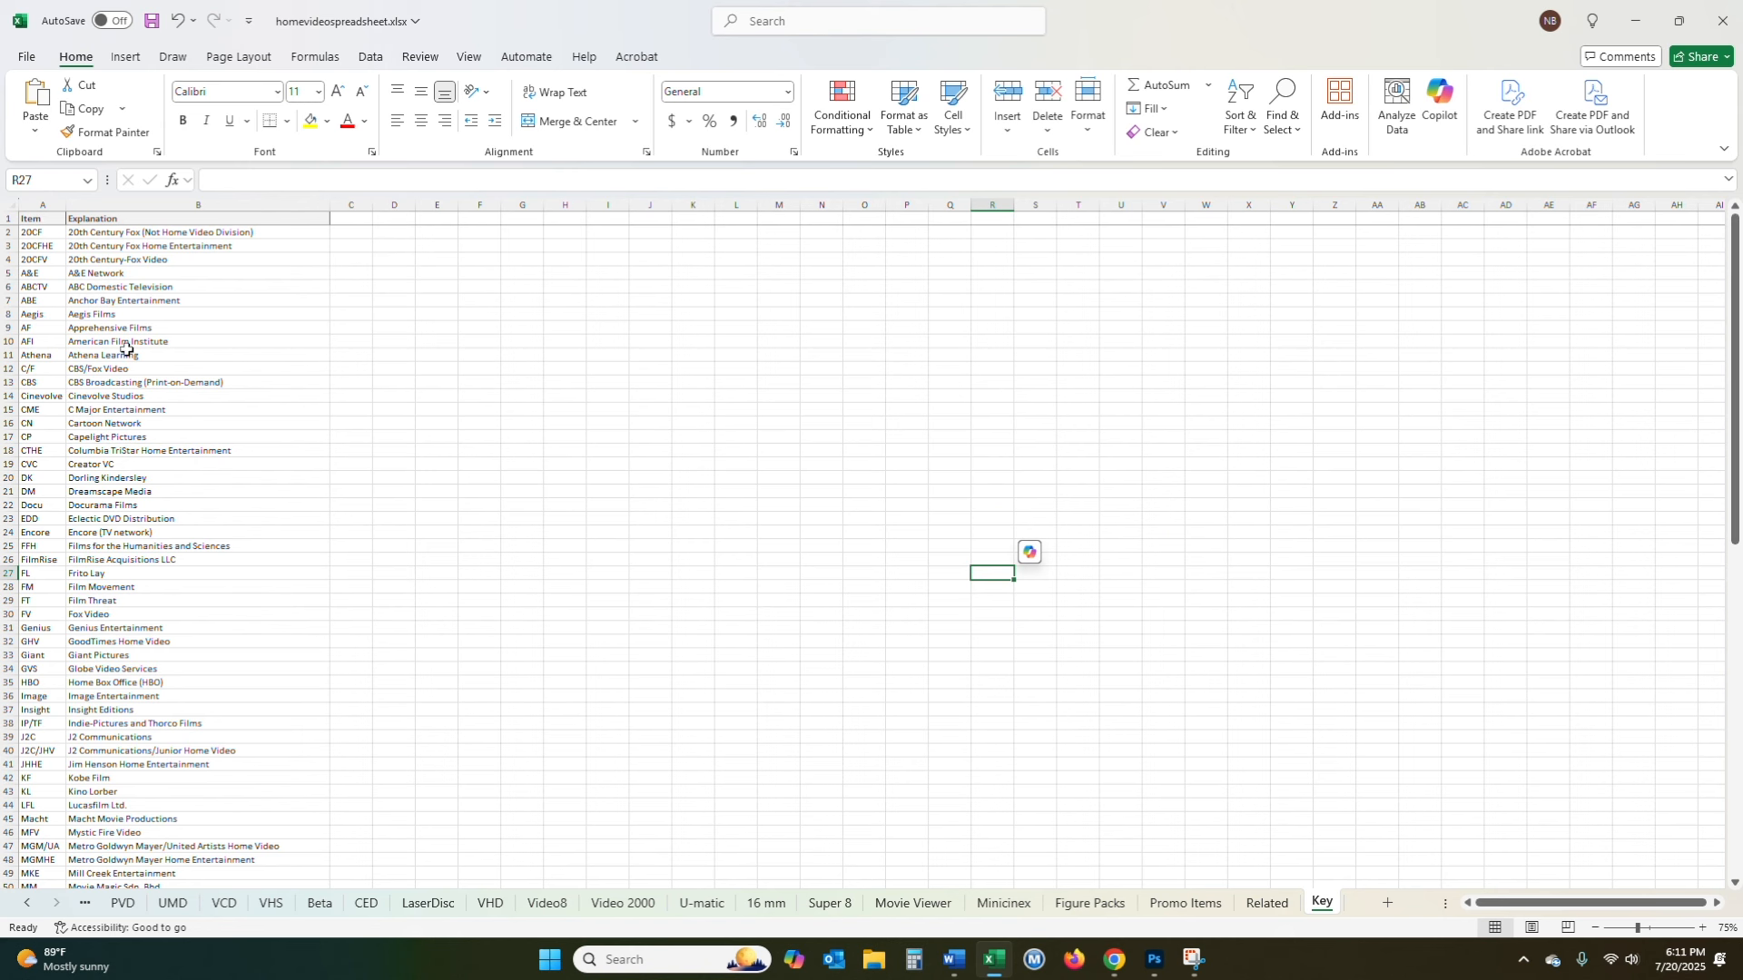
left_click(97, 302)
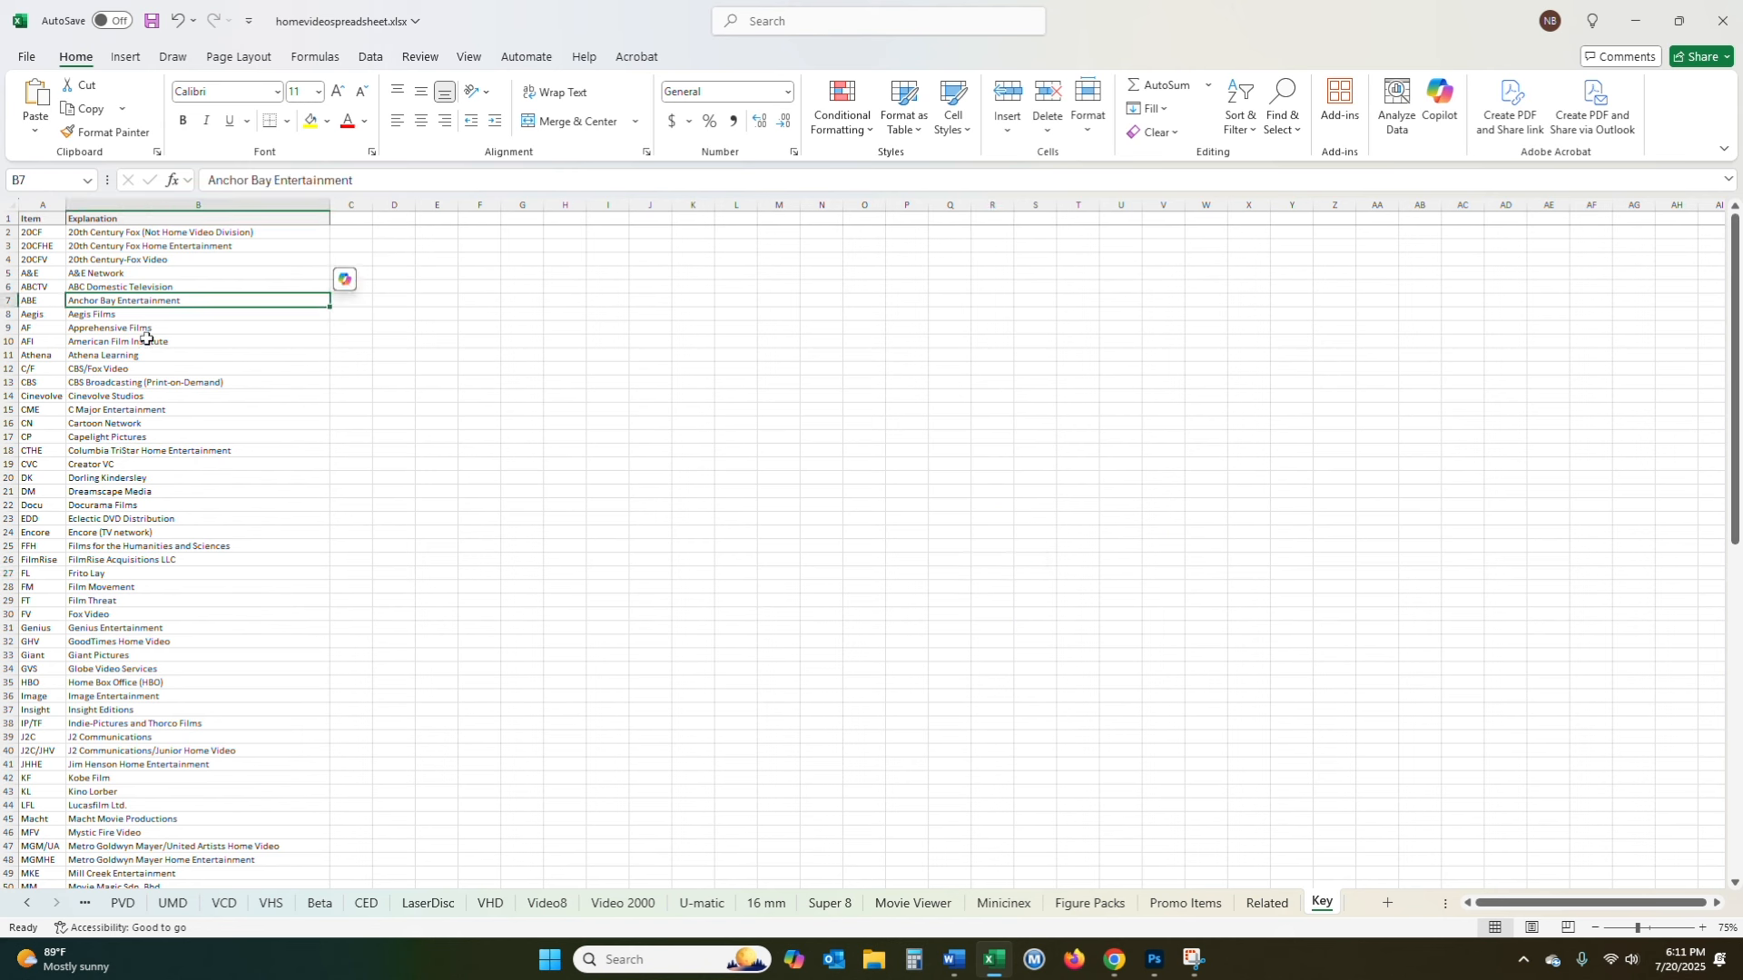
- Read through the Key worksheet's abbreviations to the end of the list, checking the Walt Disney, Sony Pictures and Warner Brothers explanations
scroll(121, 363, "down", 13)
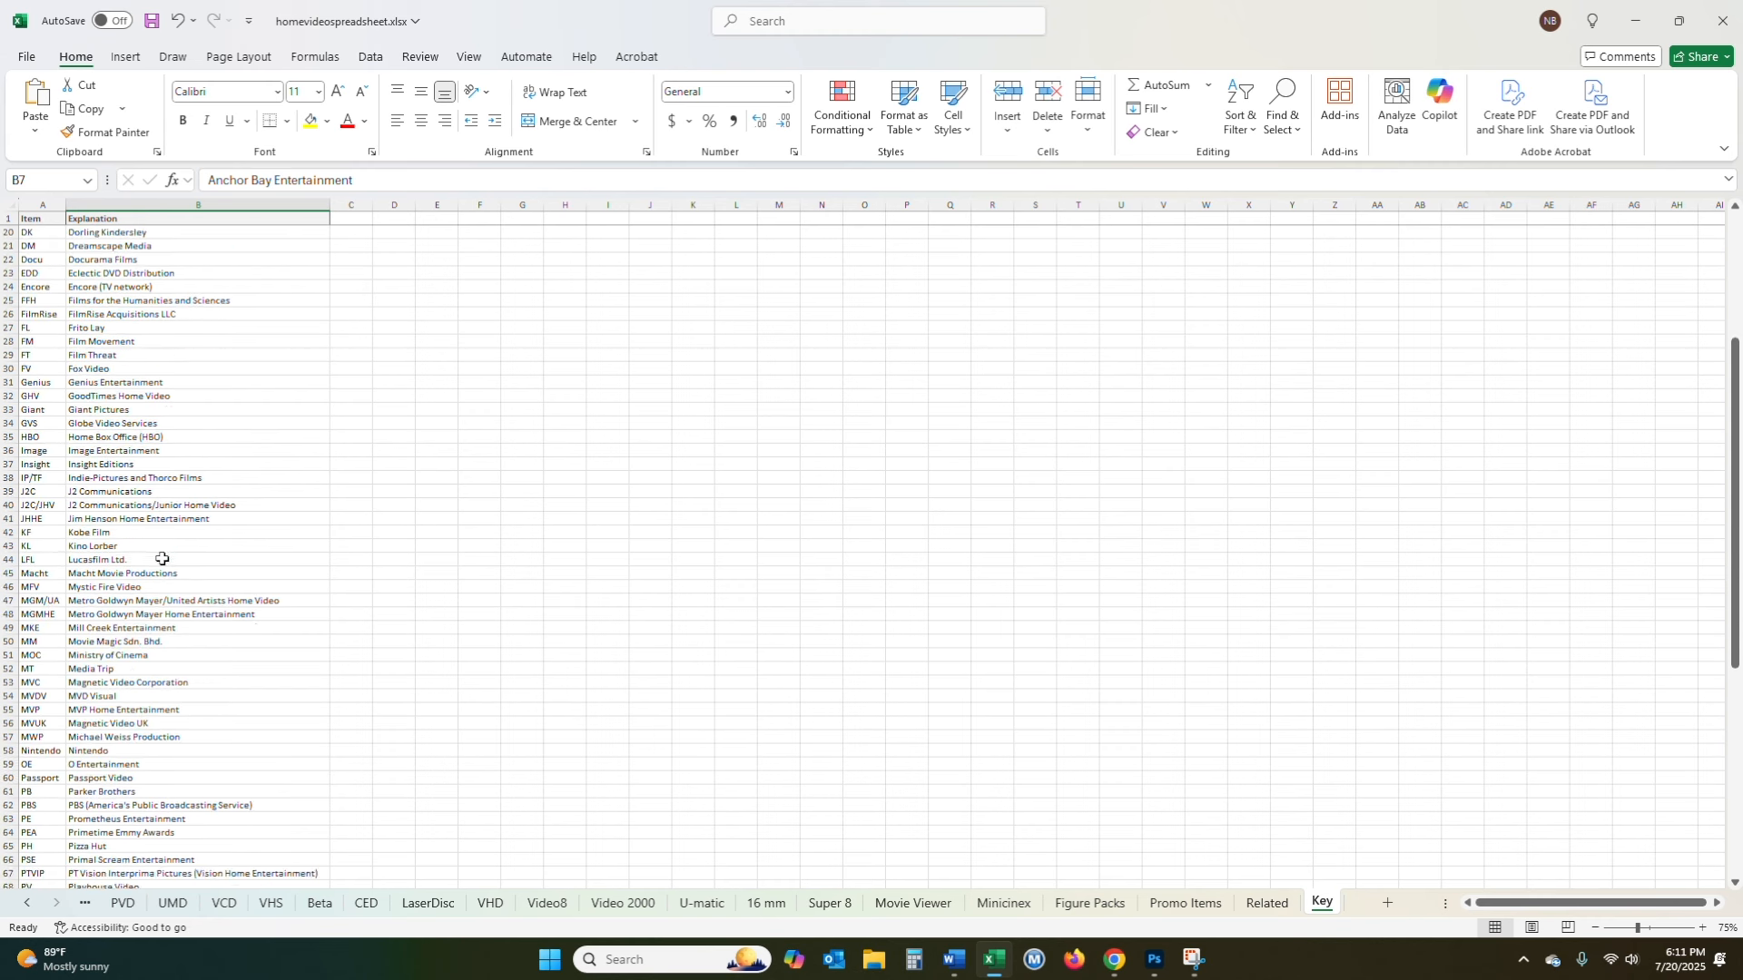
scroll(154, 612, "down", 7)
left_click(133, 642)
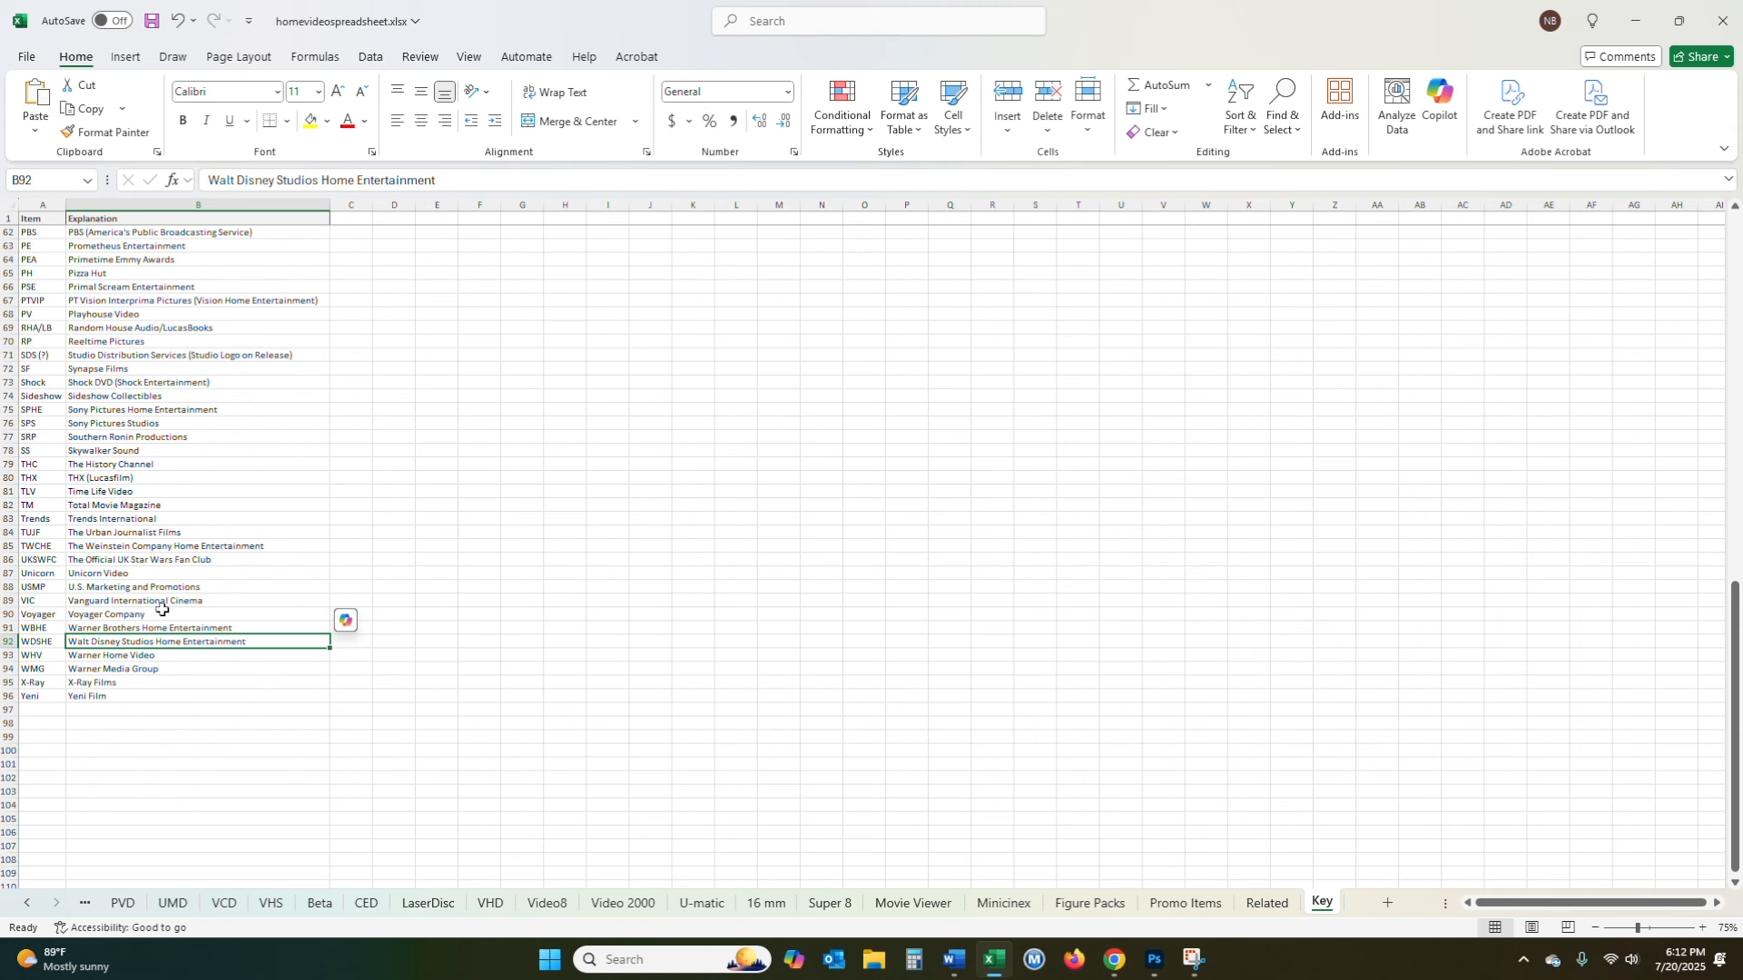
key("Up")
key("Up")
key("Up")
key("Up")
key("Up")
key("Up")
key("Up")
key("Up")
key("Up")
key("Up")
key("Up")
key("Up")
key("Up")
key("Up")
key("Up")
key("Up")
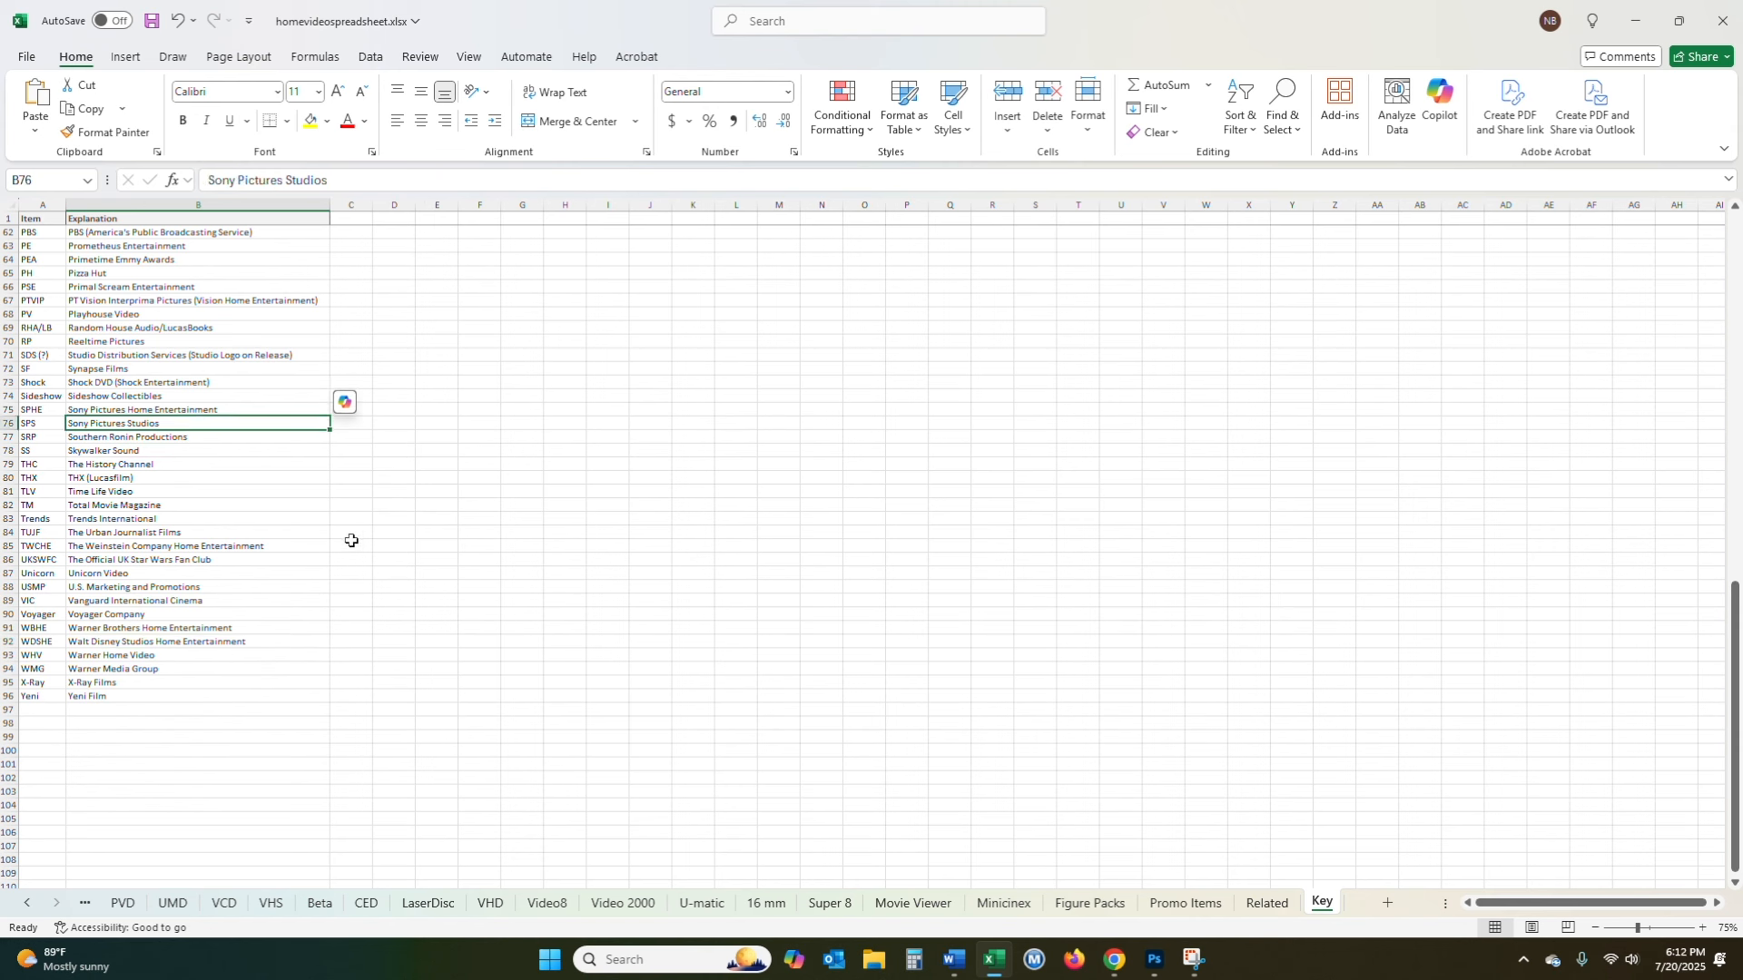
left_click(159, 628)
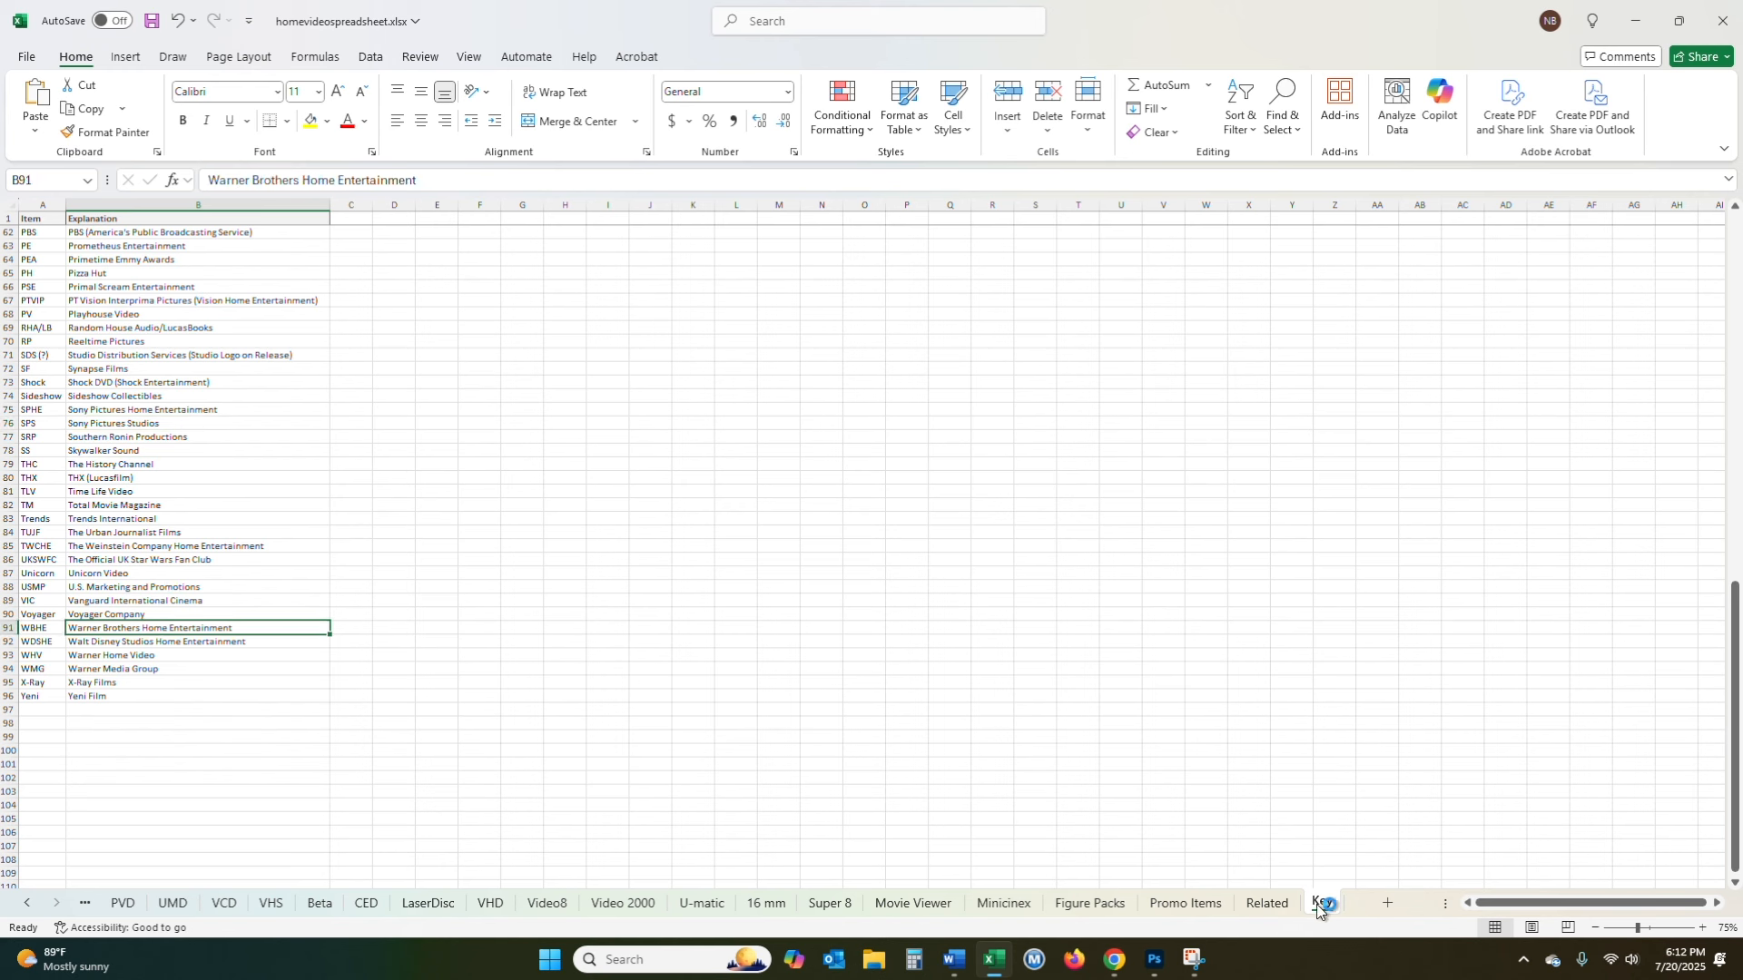
- View the Video 2000 and VHD worksheets
mouse_move(1326, 906)
left_mouse_down()
mouse_move(1262, 902)
mouse_move(1314, 908)
left_mouse_up()
left_click(595, 904)
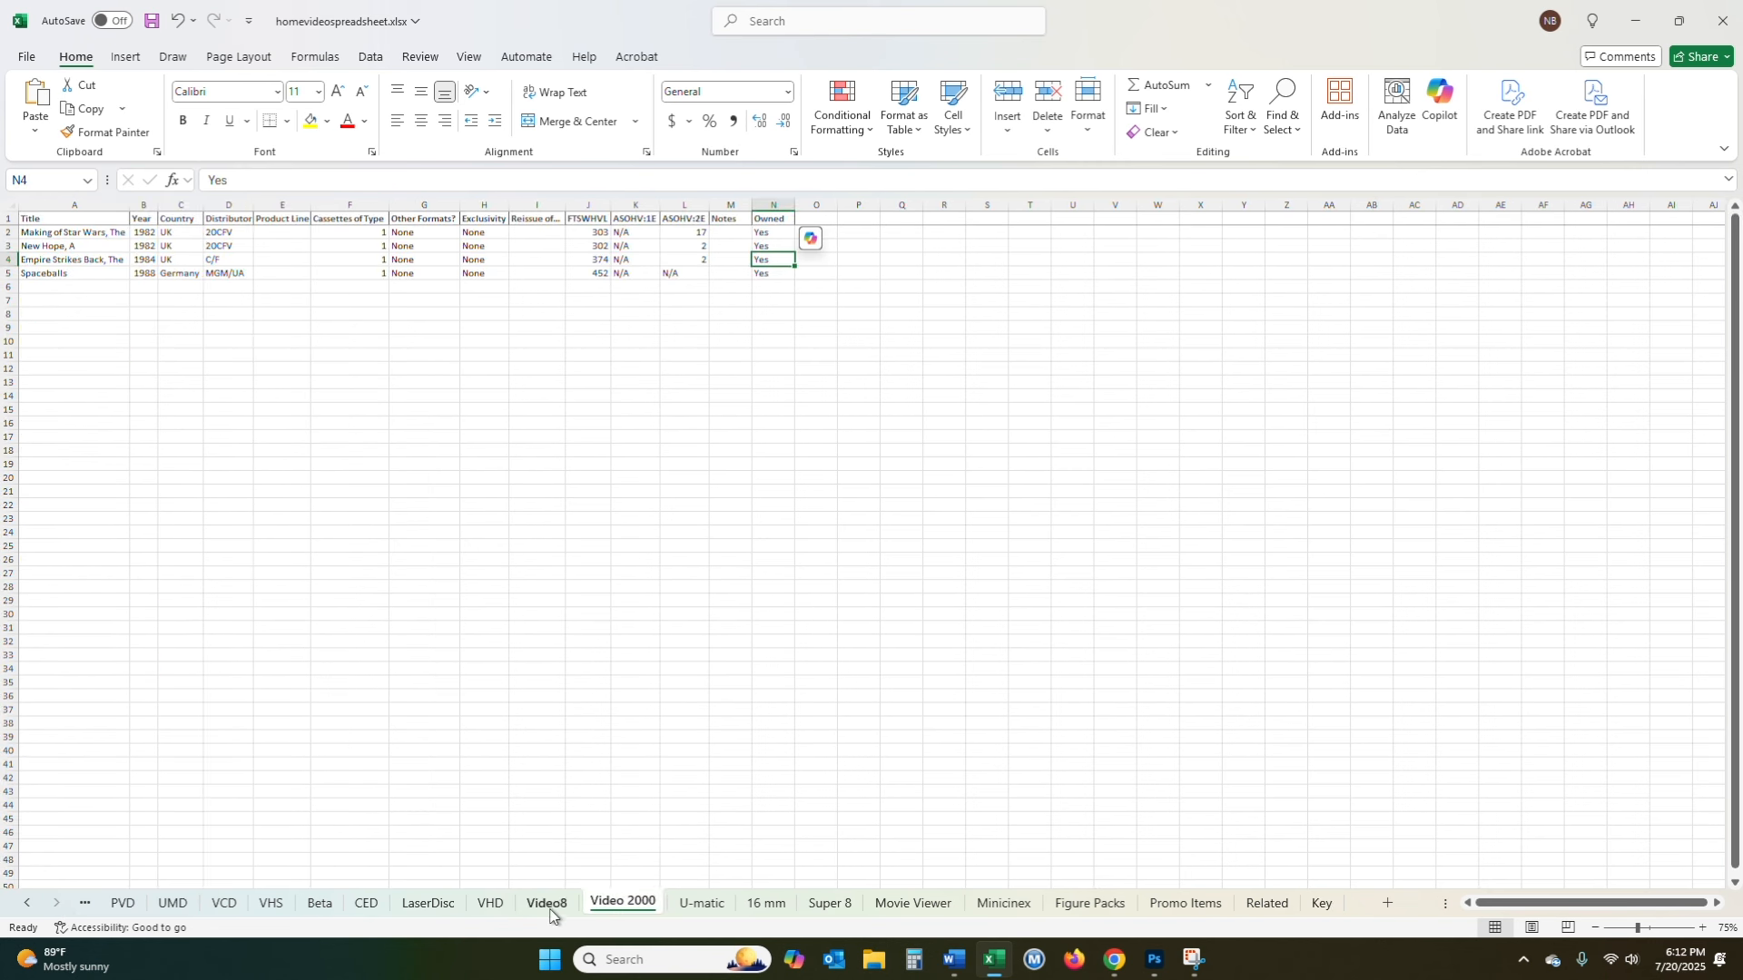
left_click(488, 904)
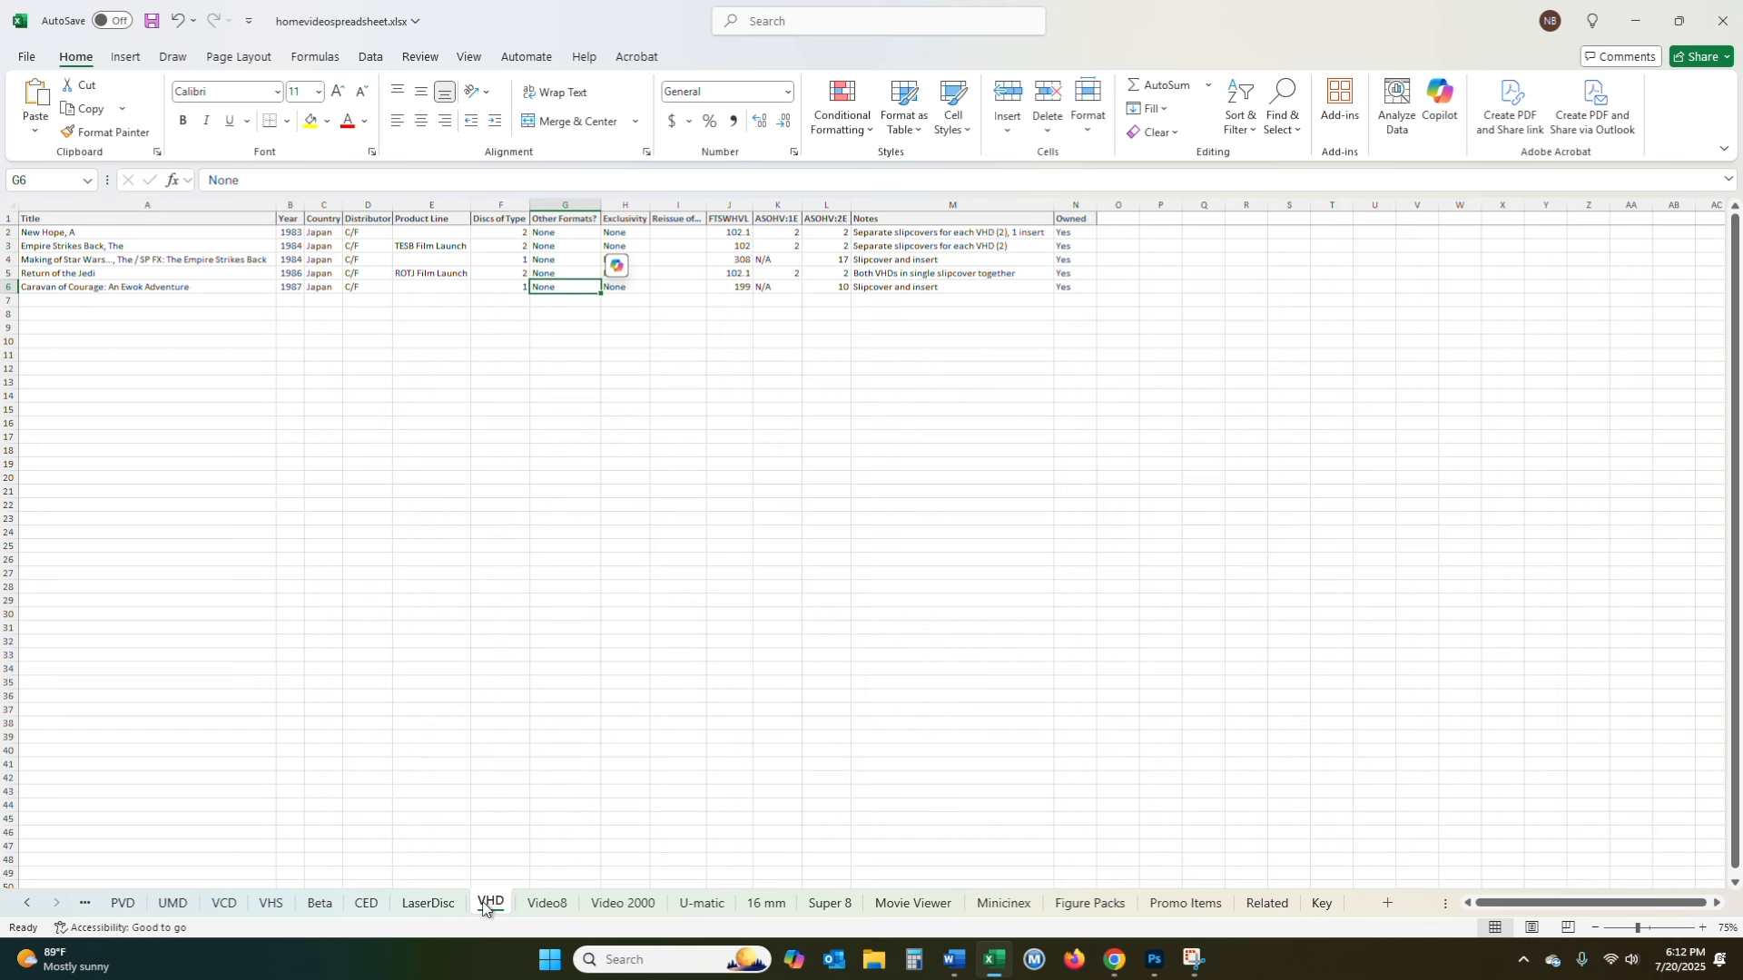
- Return to the UHD Blu-ray worksheet and select the Last Jedi Premium Box Set title in cell A2
left_click(27, 903)
left_click(28, 903)
left_click(27, 903)
left_click(145, 903)
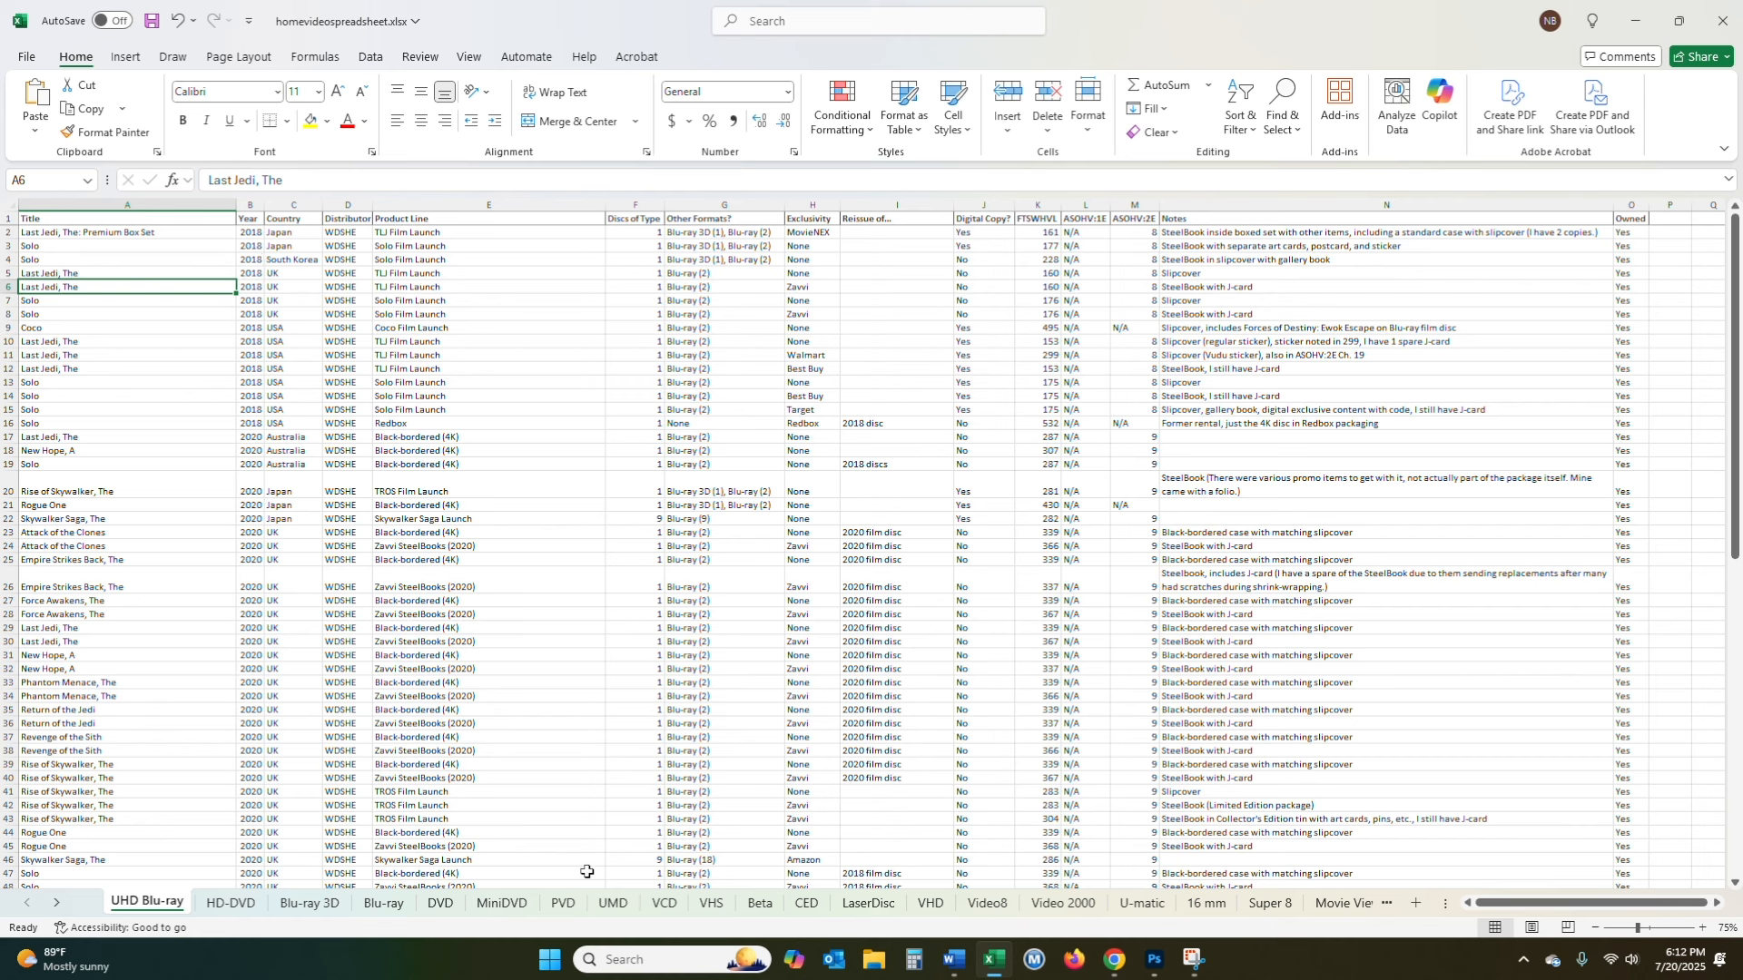
left_click(148, 271)
left_click(156, 233)
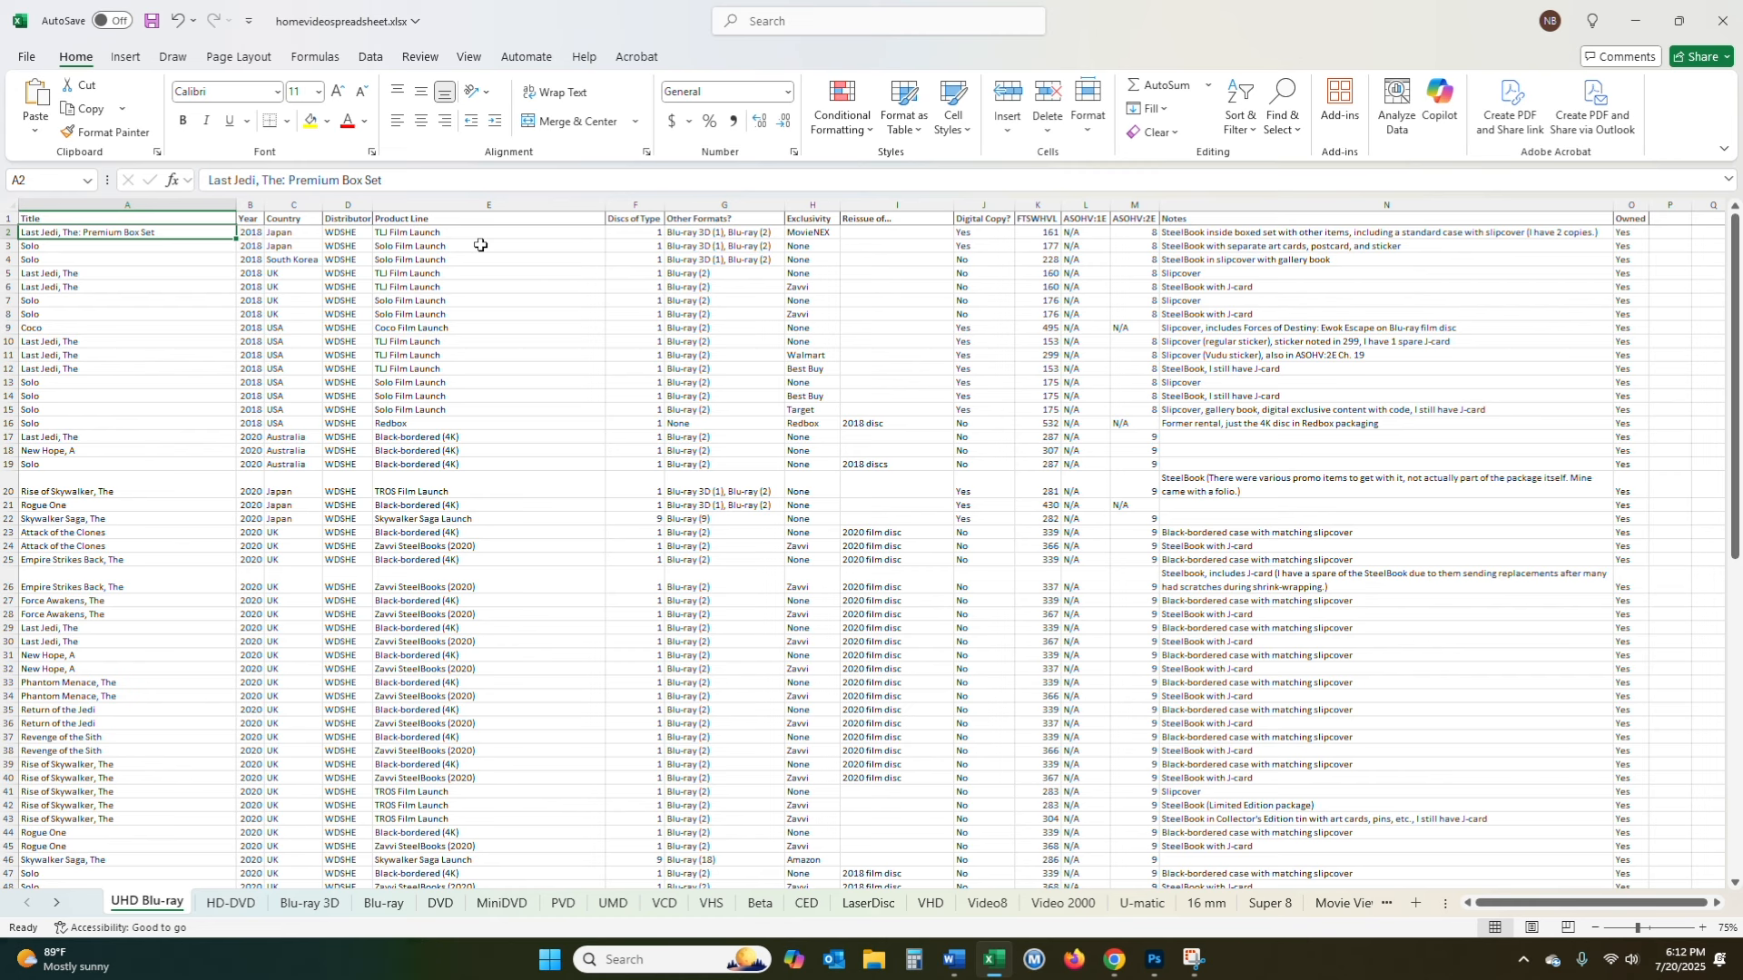
- Review the Sort settings of the UHD Blu-ray worksheet and close them without sorting
left_click(370, 57)
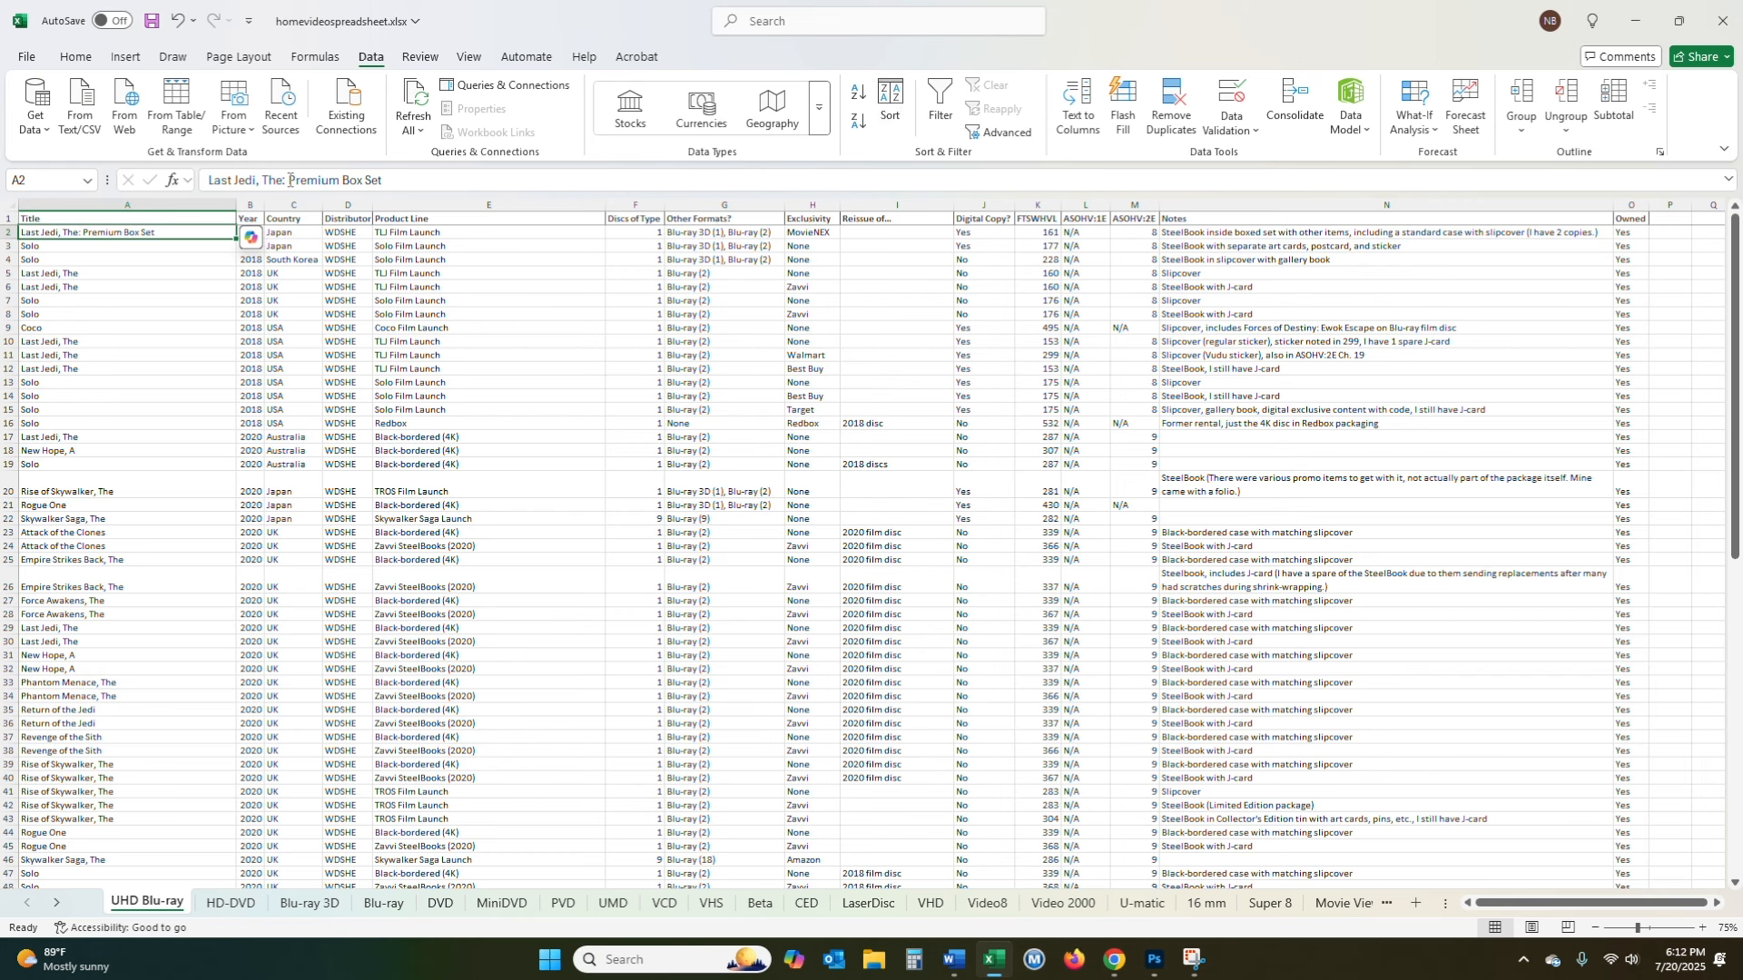
left_click(75, 56)
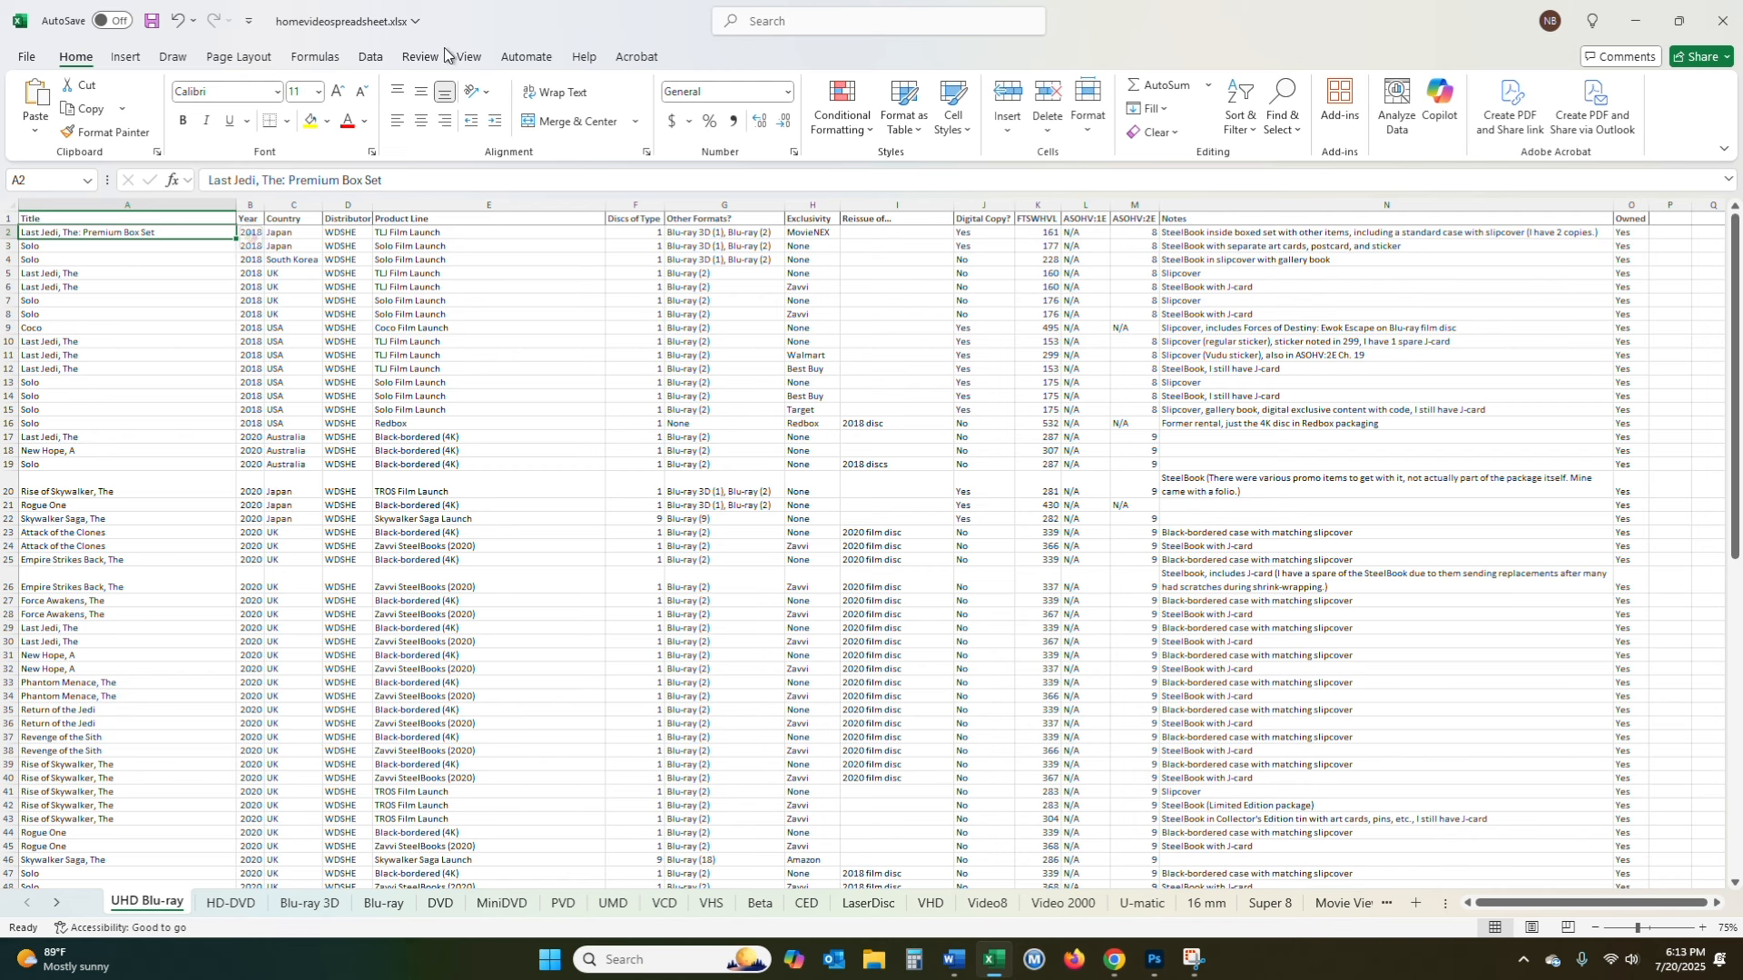
left_click(370, 56)
left_click(890, 104)
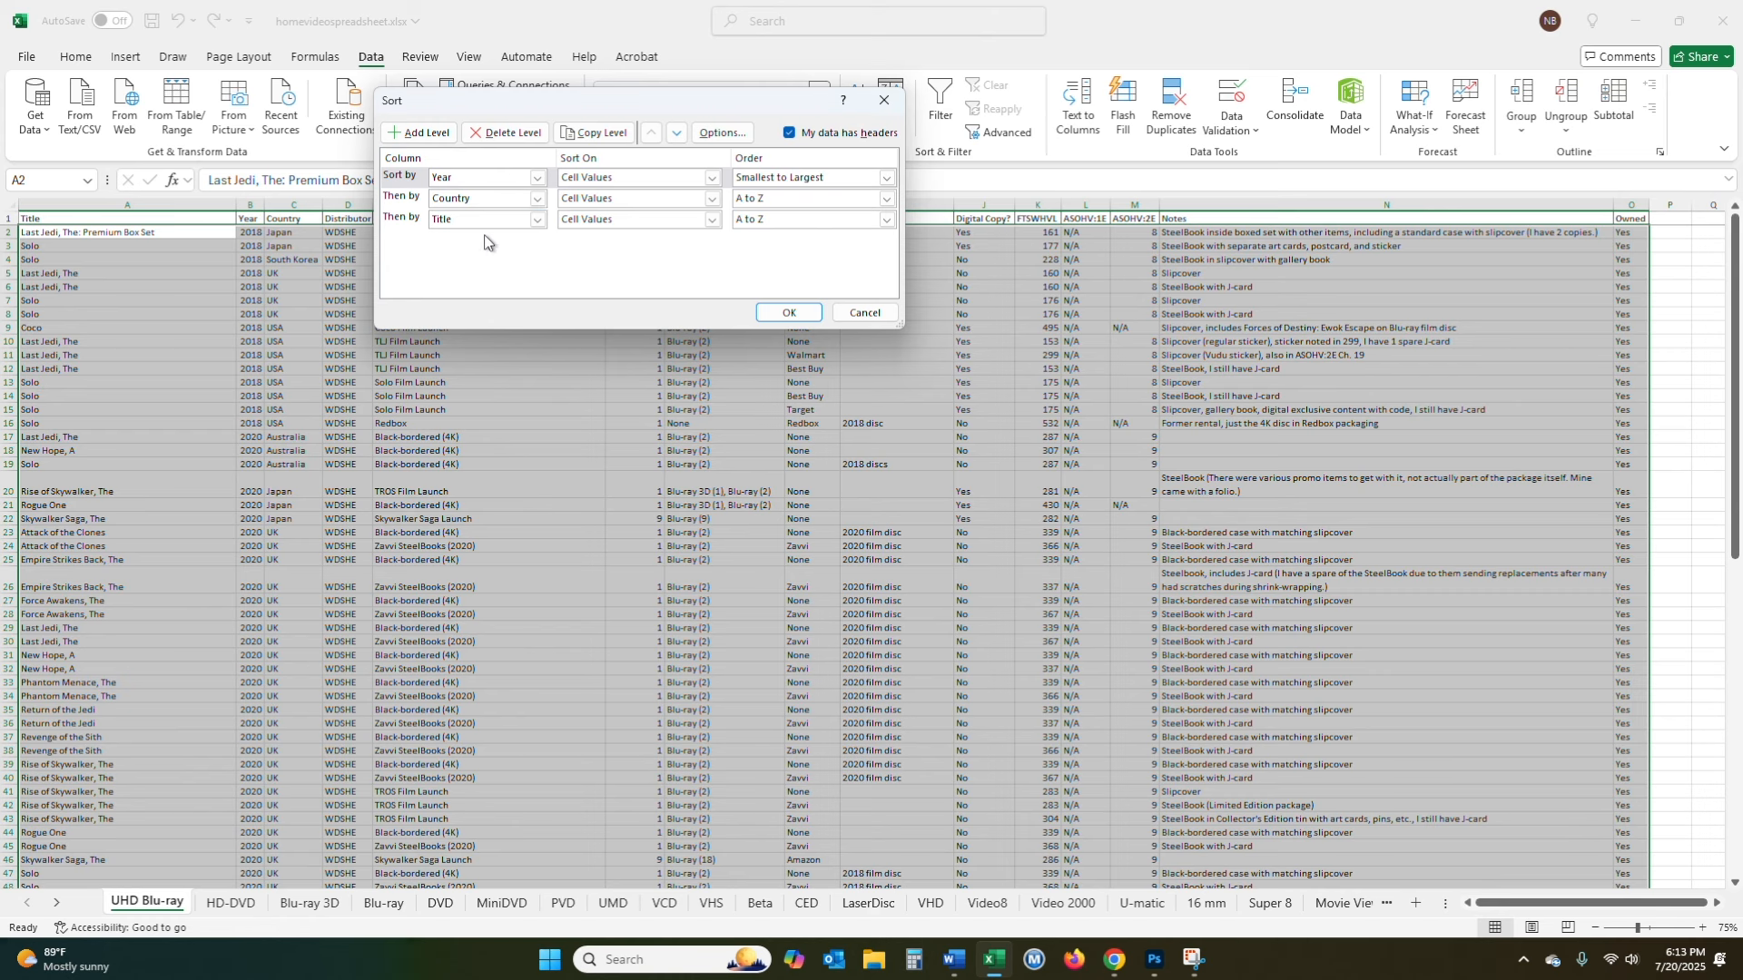
left_click(861, 312)
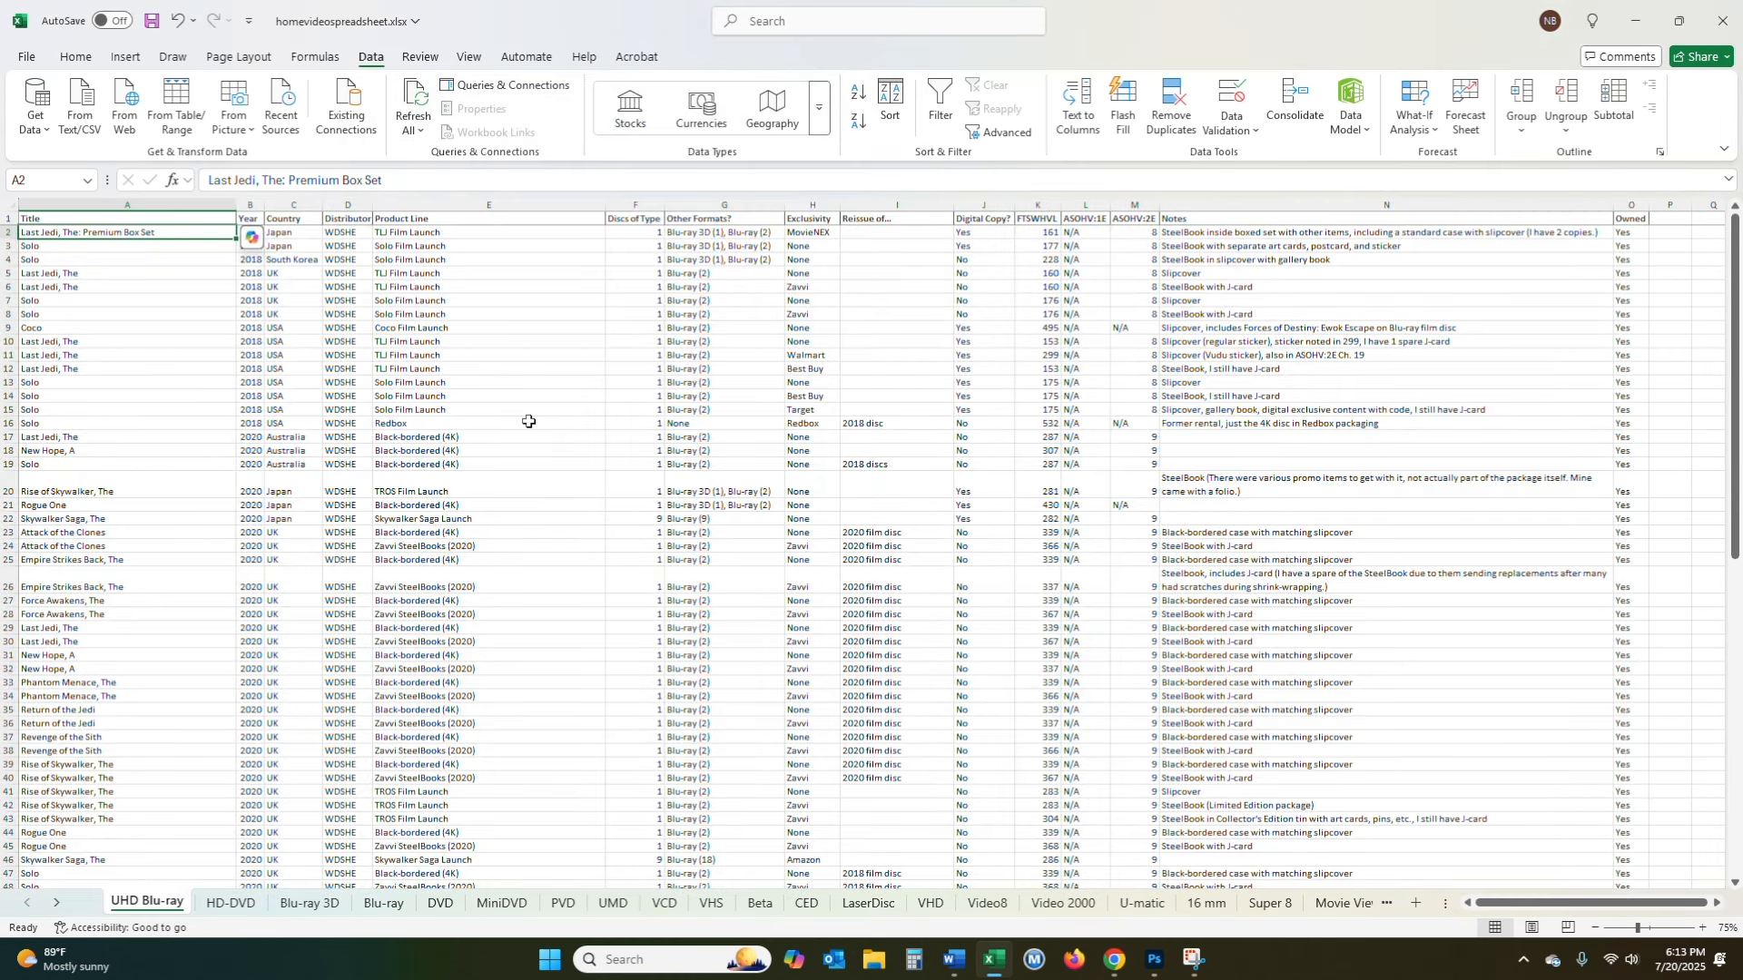
- Go through sample entries in the Title column, including Coco in A9, and check the year and country in row 26
left_click(155, 327)
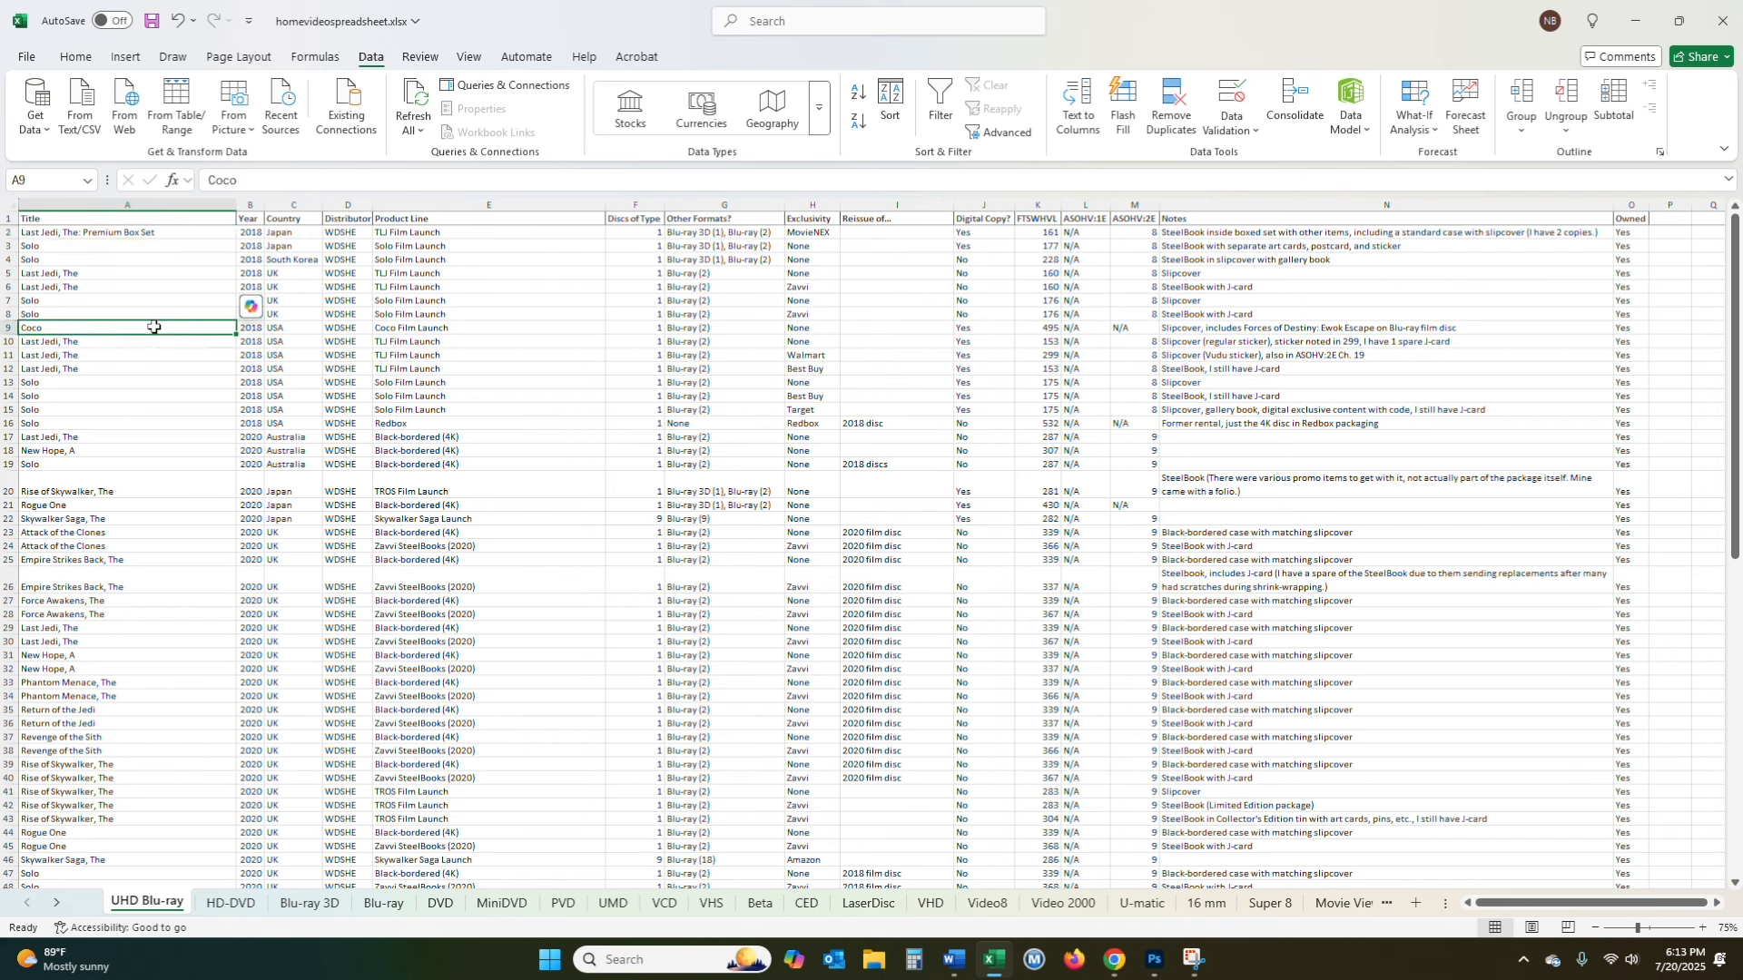
left_click(144, 285)
left_click(140, 421)
left_click(152, 581)
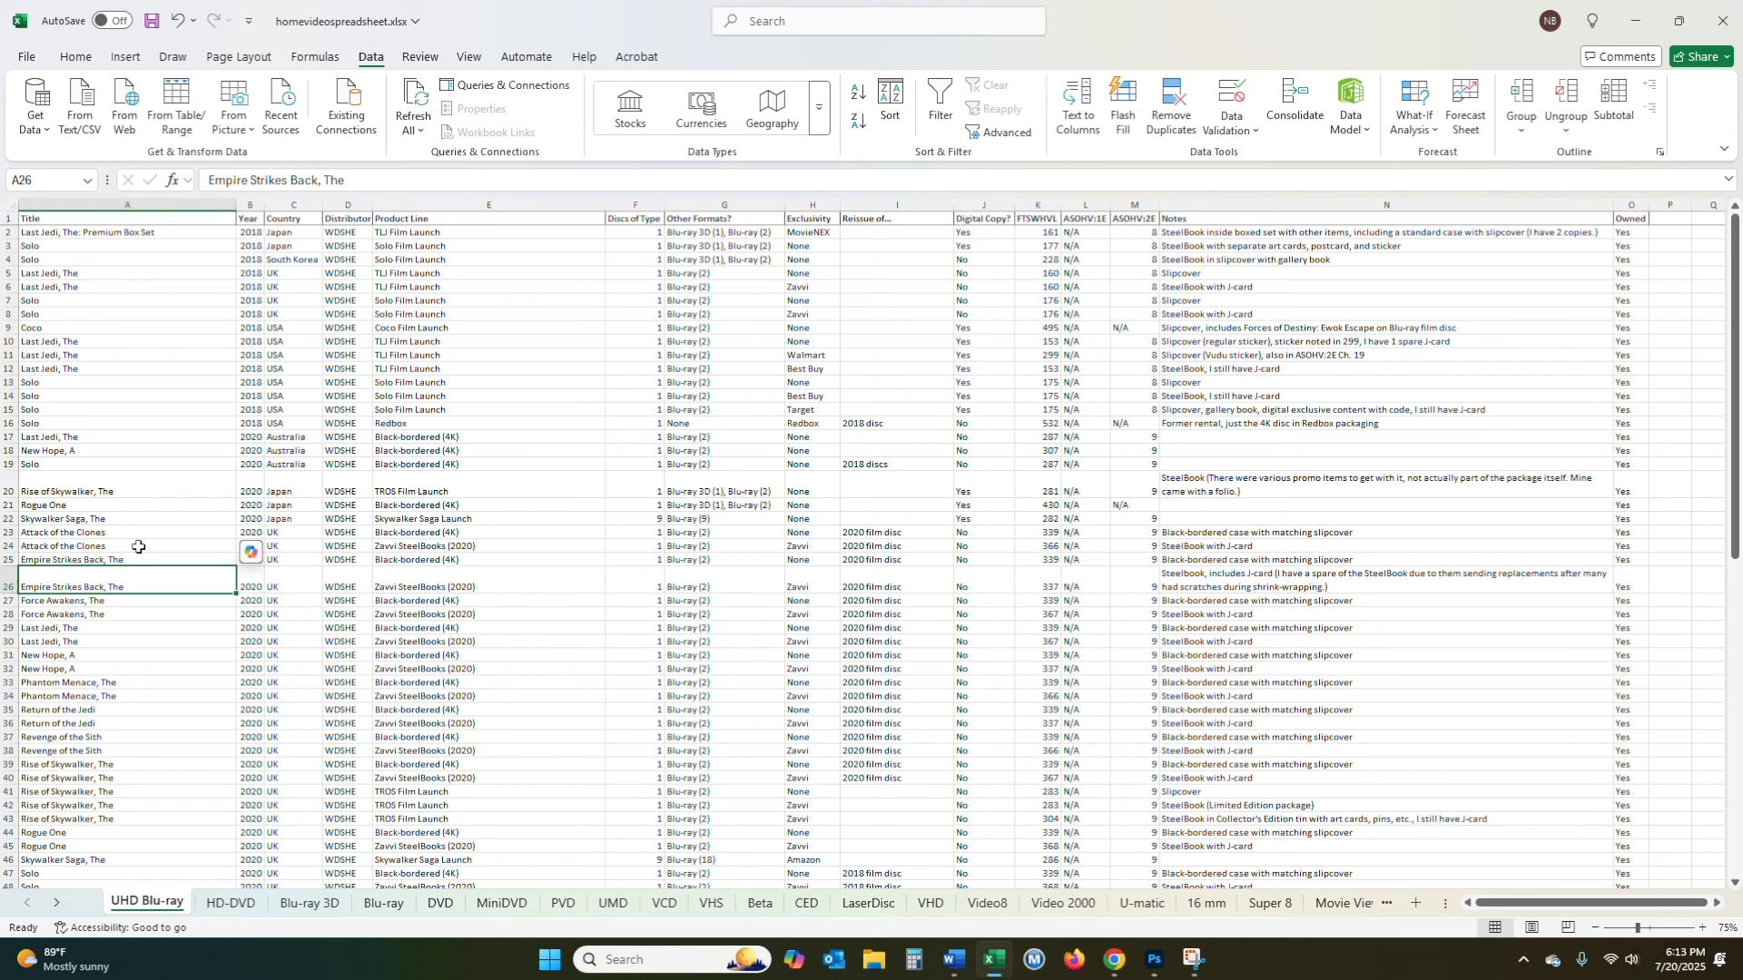
key("Right")
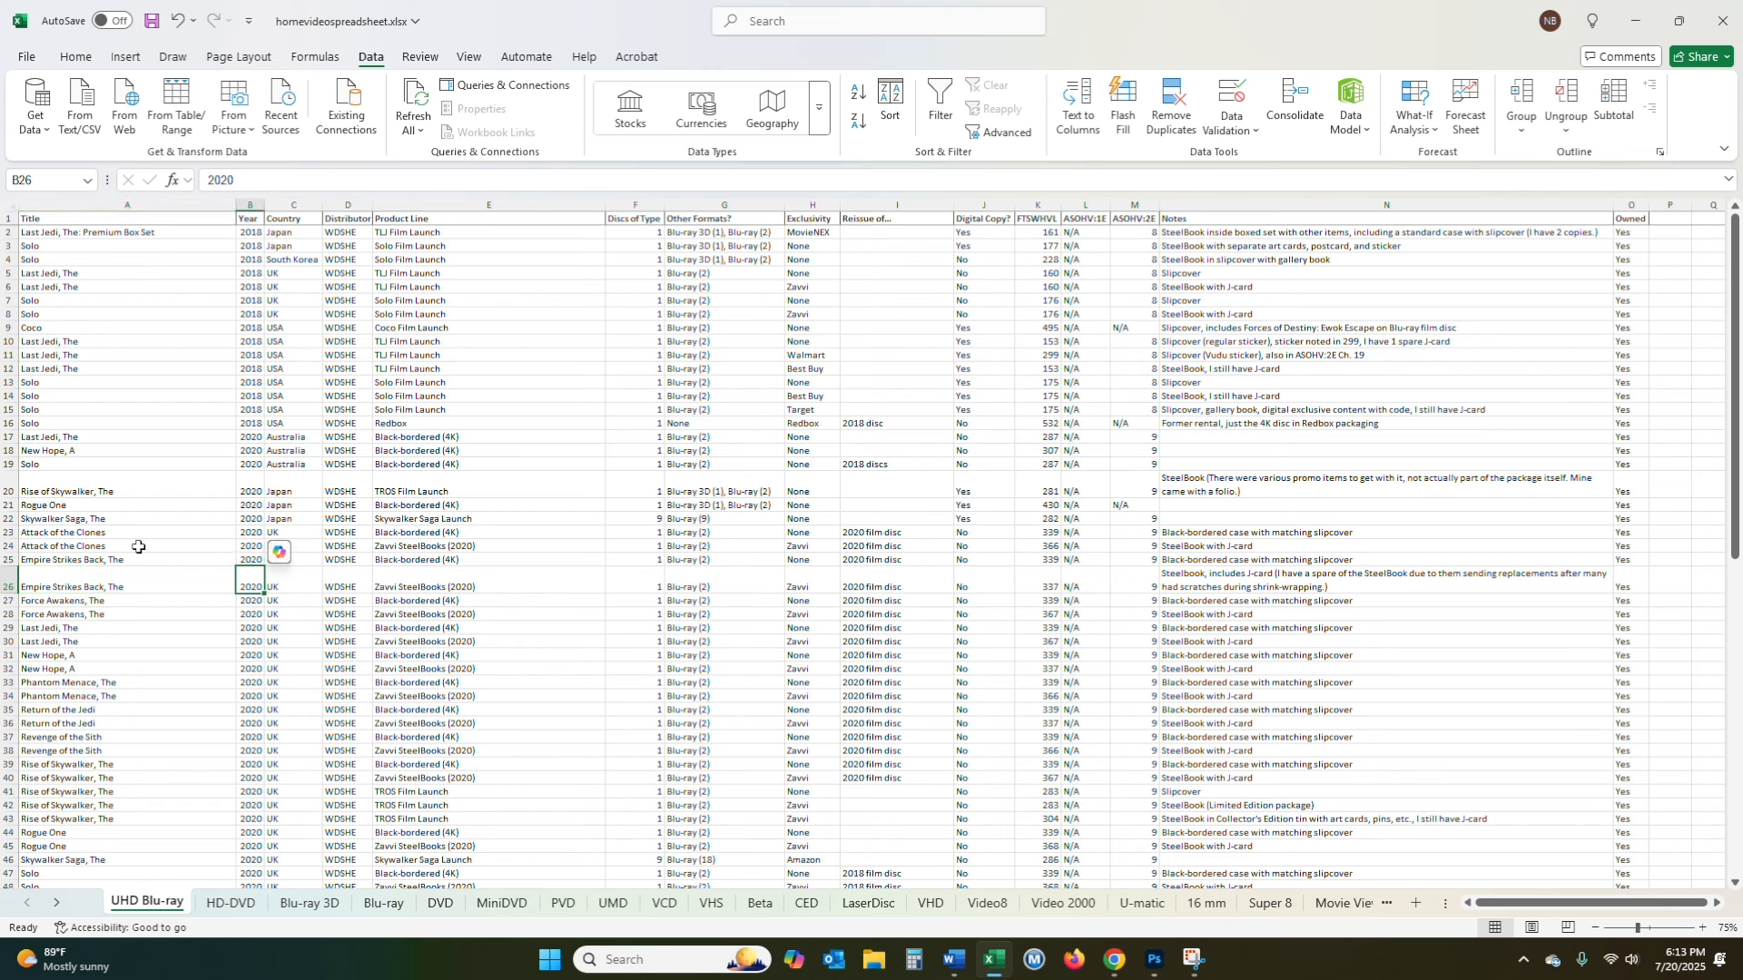
key("Right")
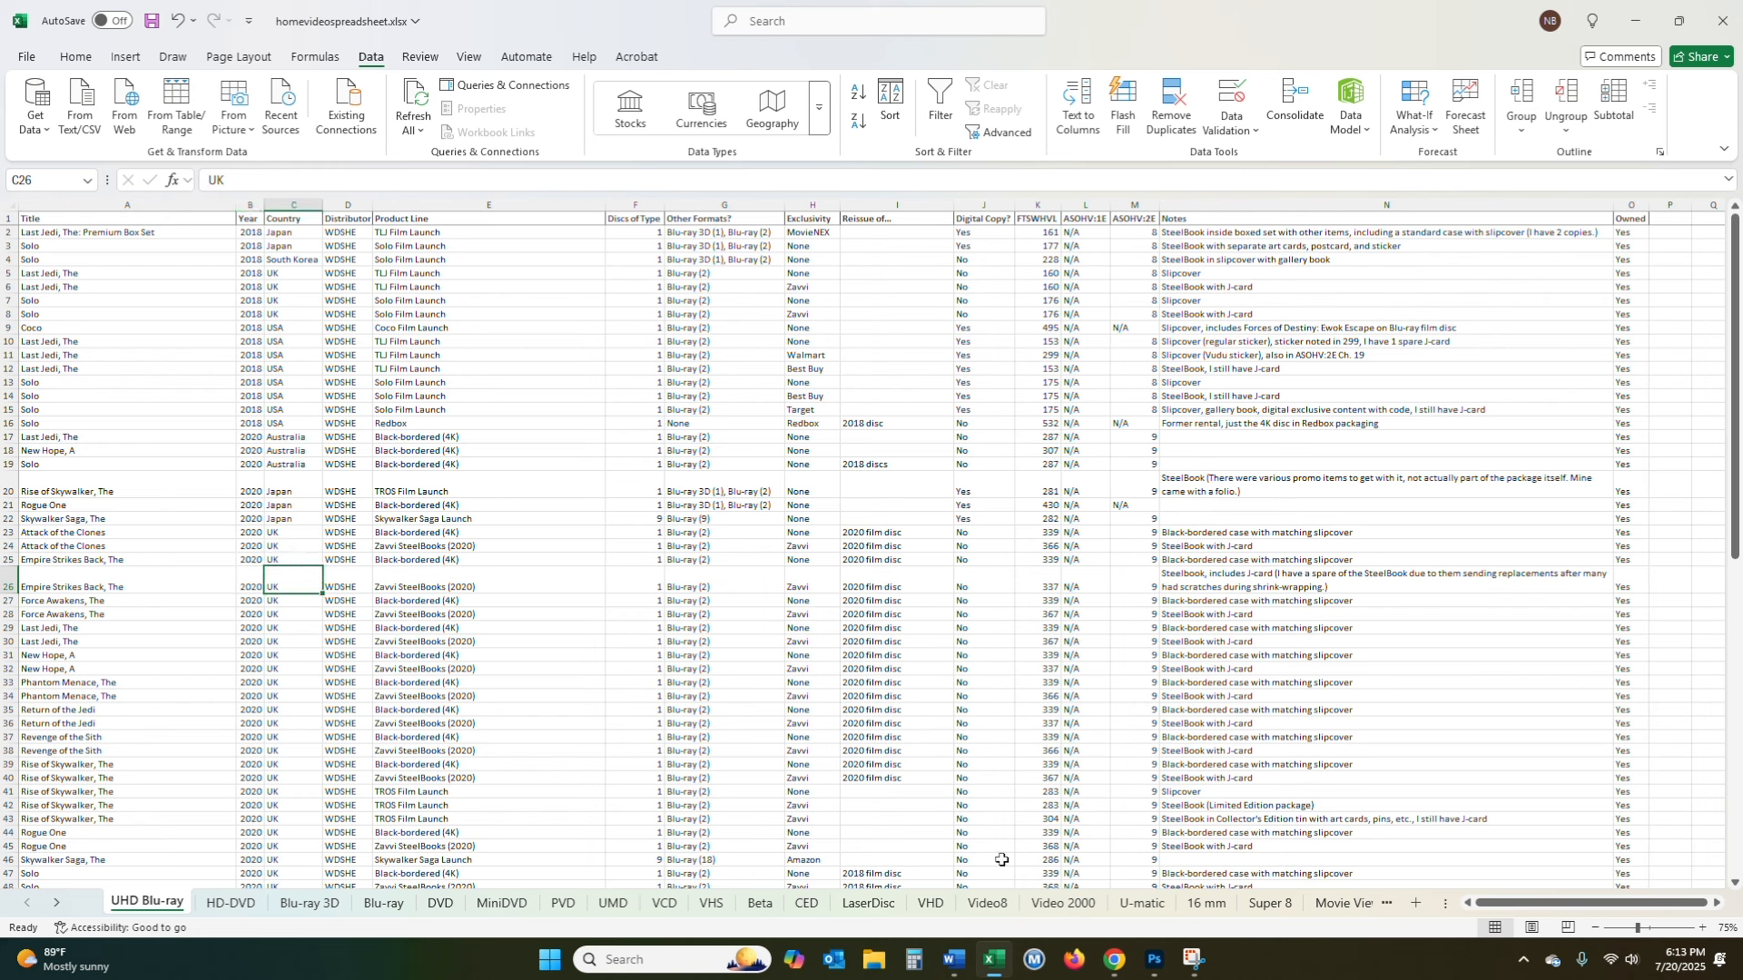
- Examine the Distributor entry in D7 and the Product Line entries in E5, E18, E26 and E6
left_click(356, 301)
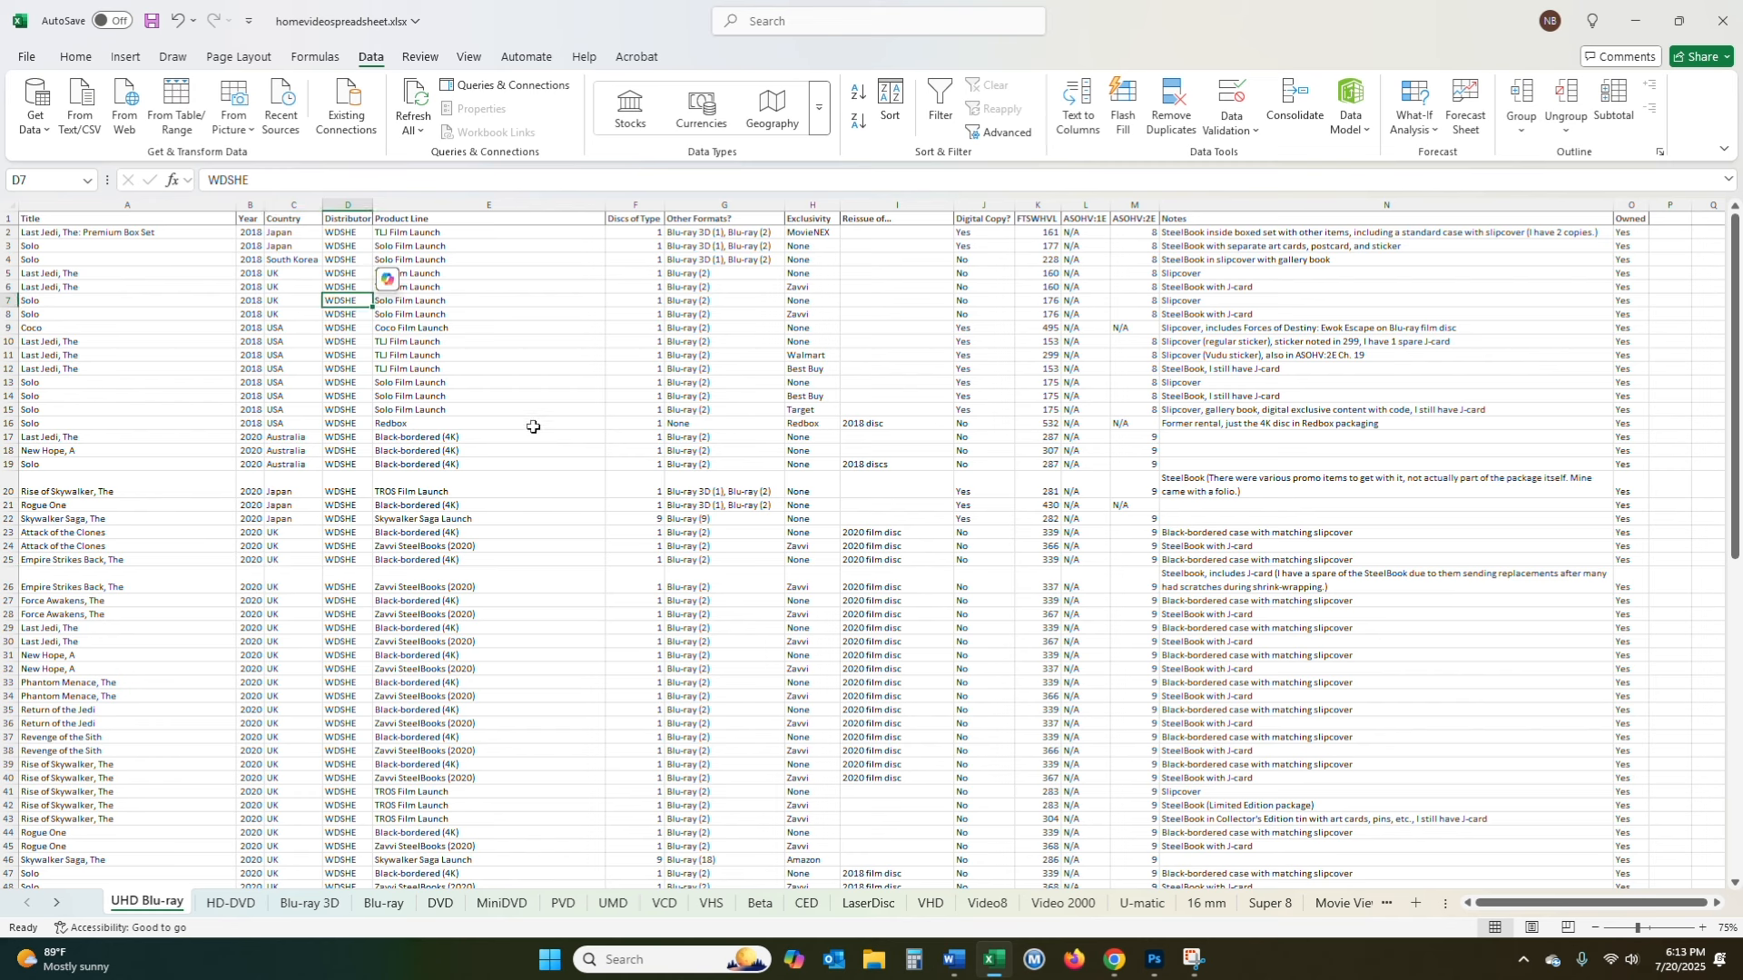
left_click(529, 275)
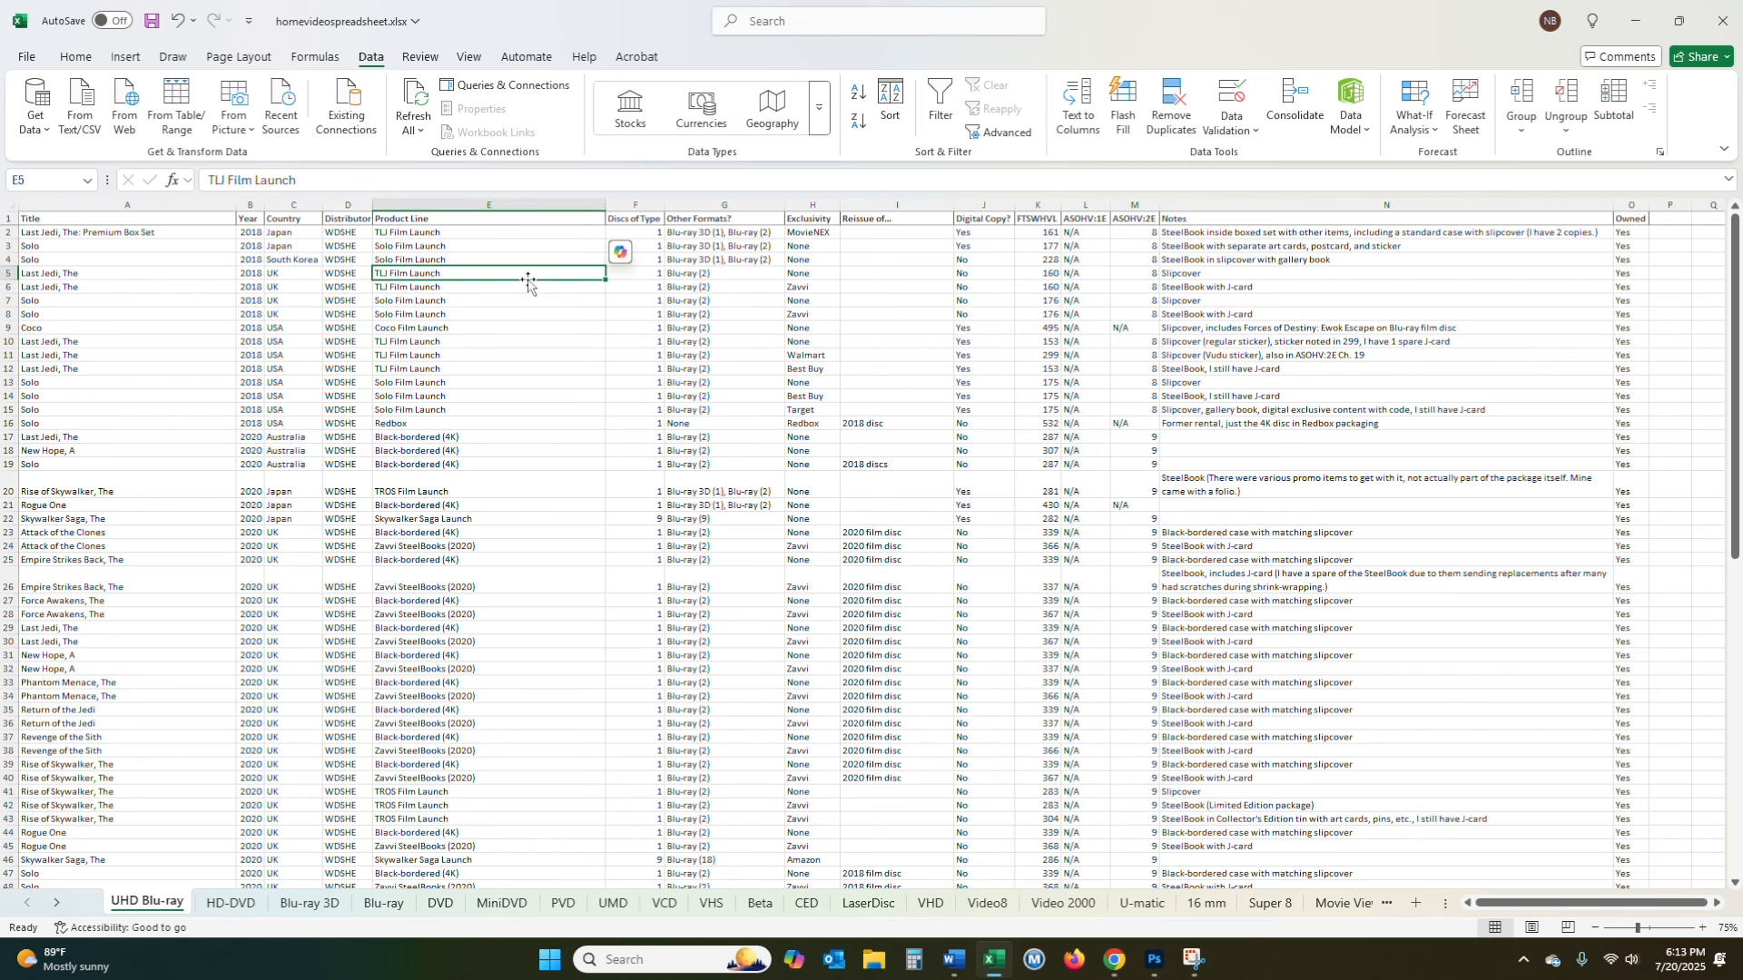
left_click(545, 451)
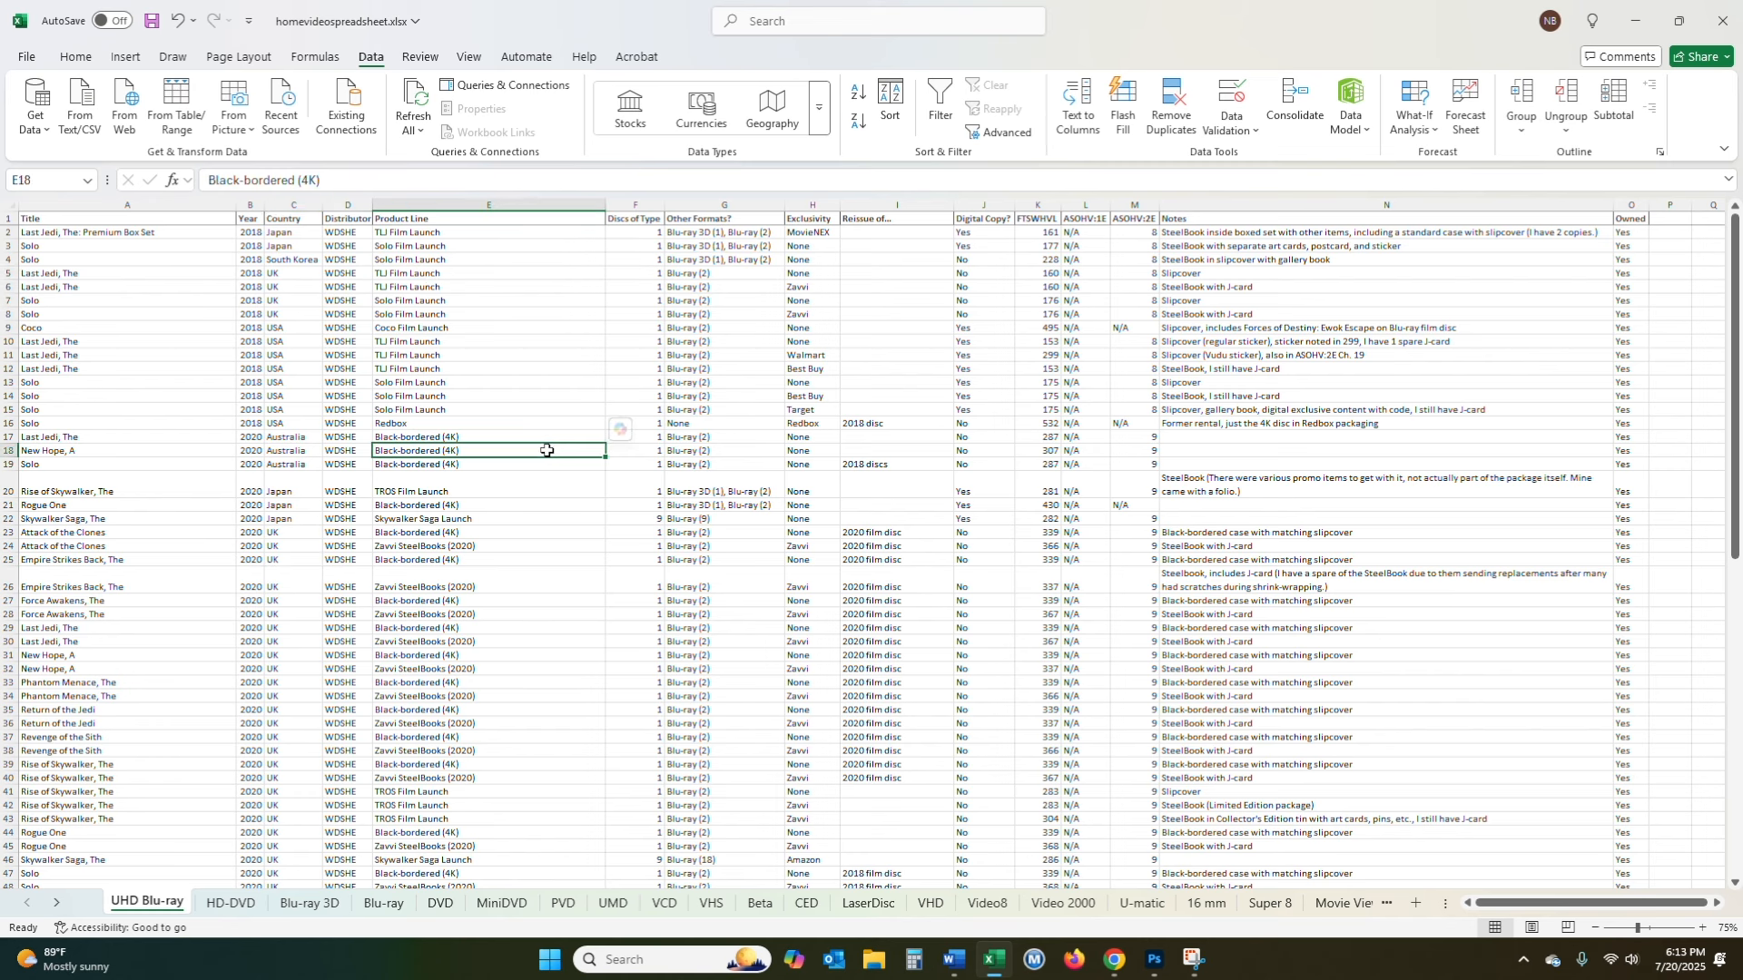
left_click(481, 579)
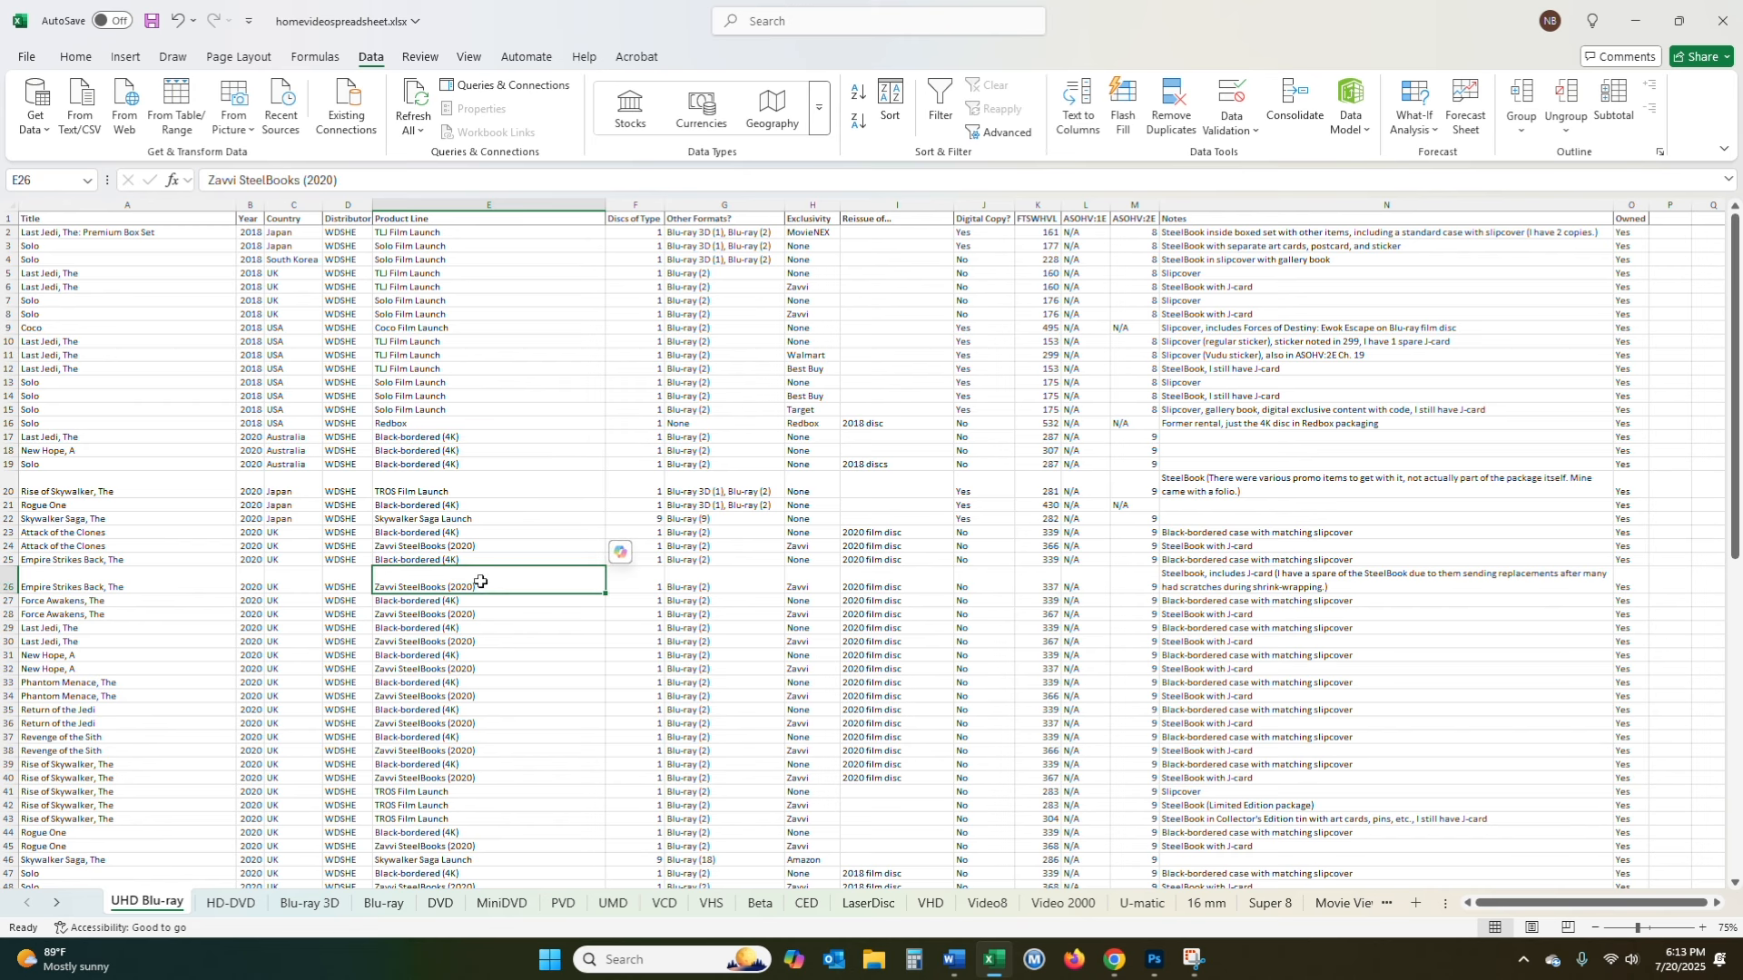
left_click(463, 285)
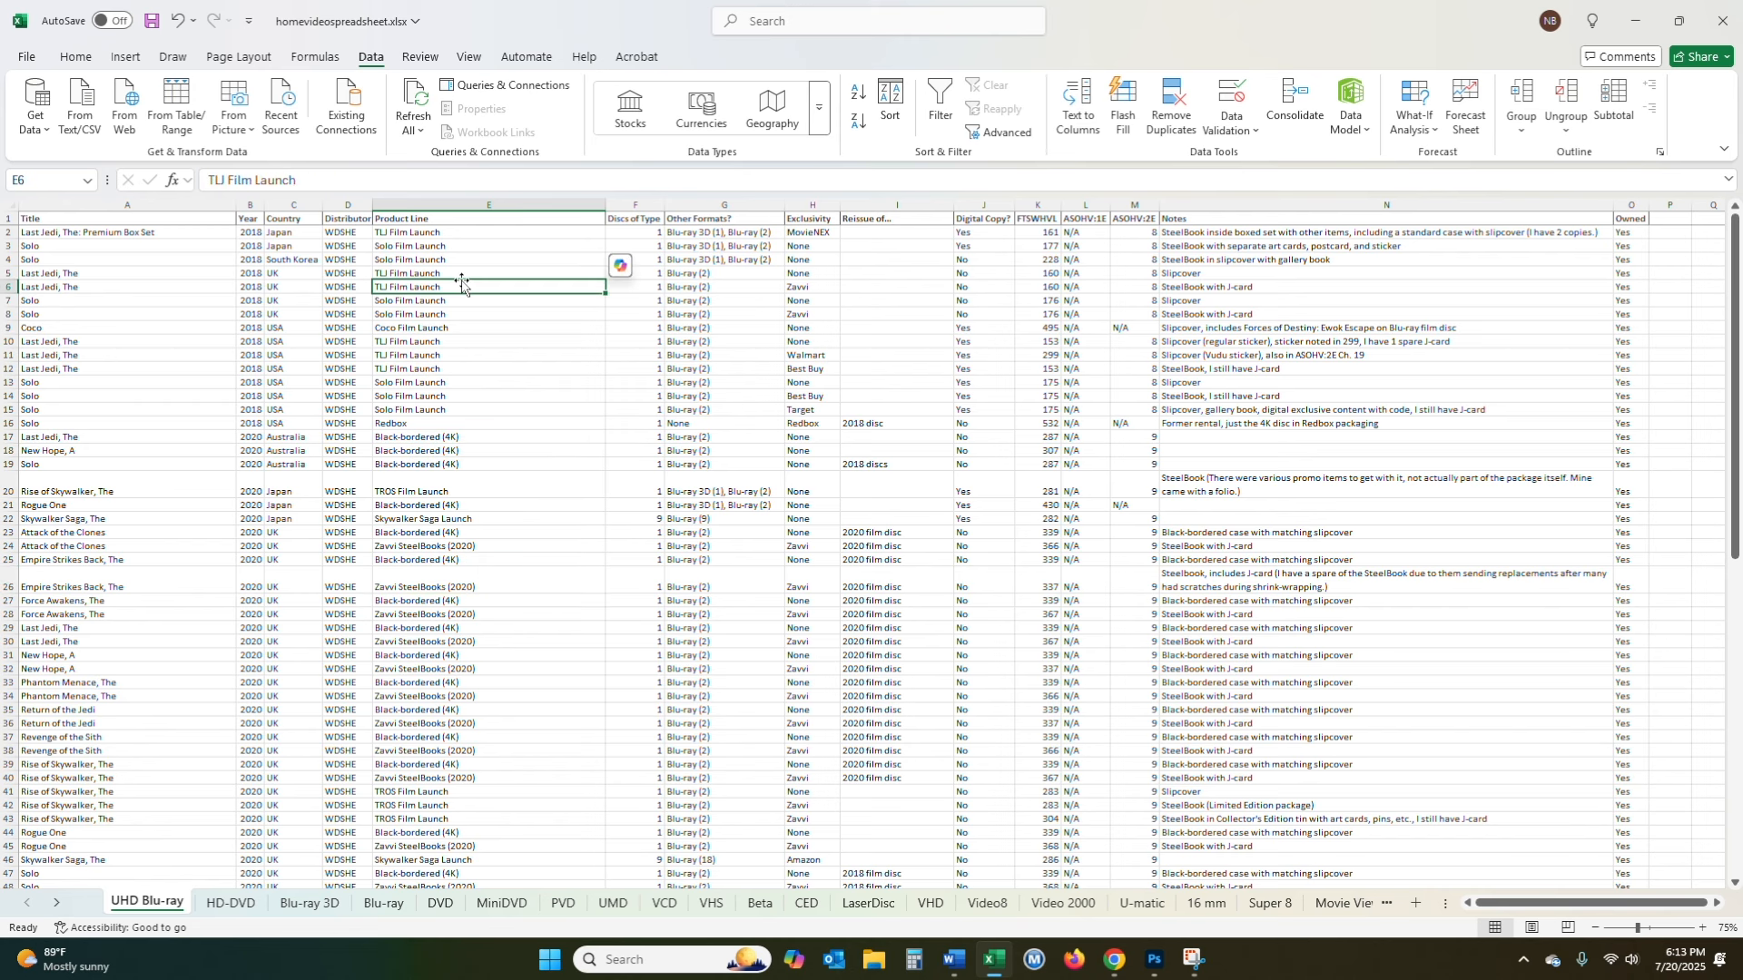
- Compare sample entries in the Discs of Type and Other Formats? columns, including F22 and the South Korean Solo release in row 4
left_click(662, 342)
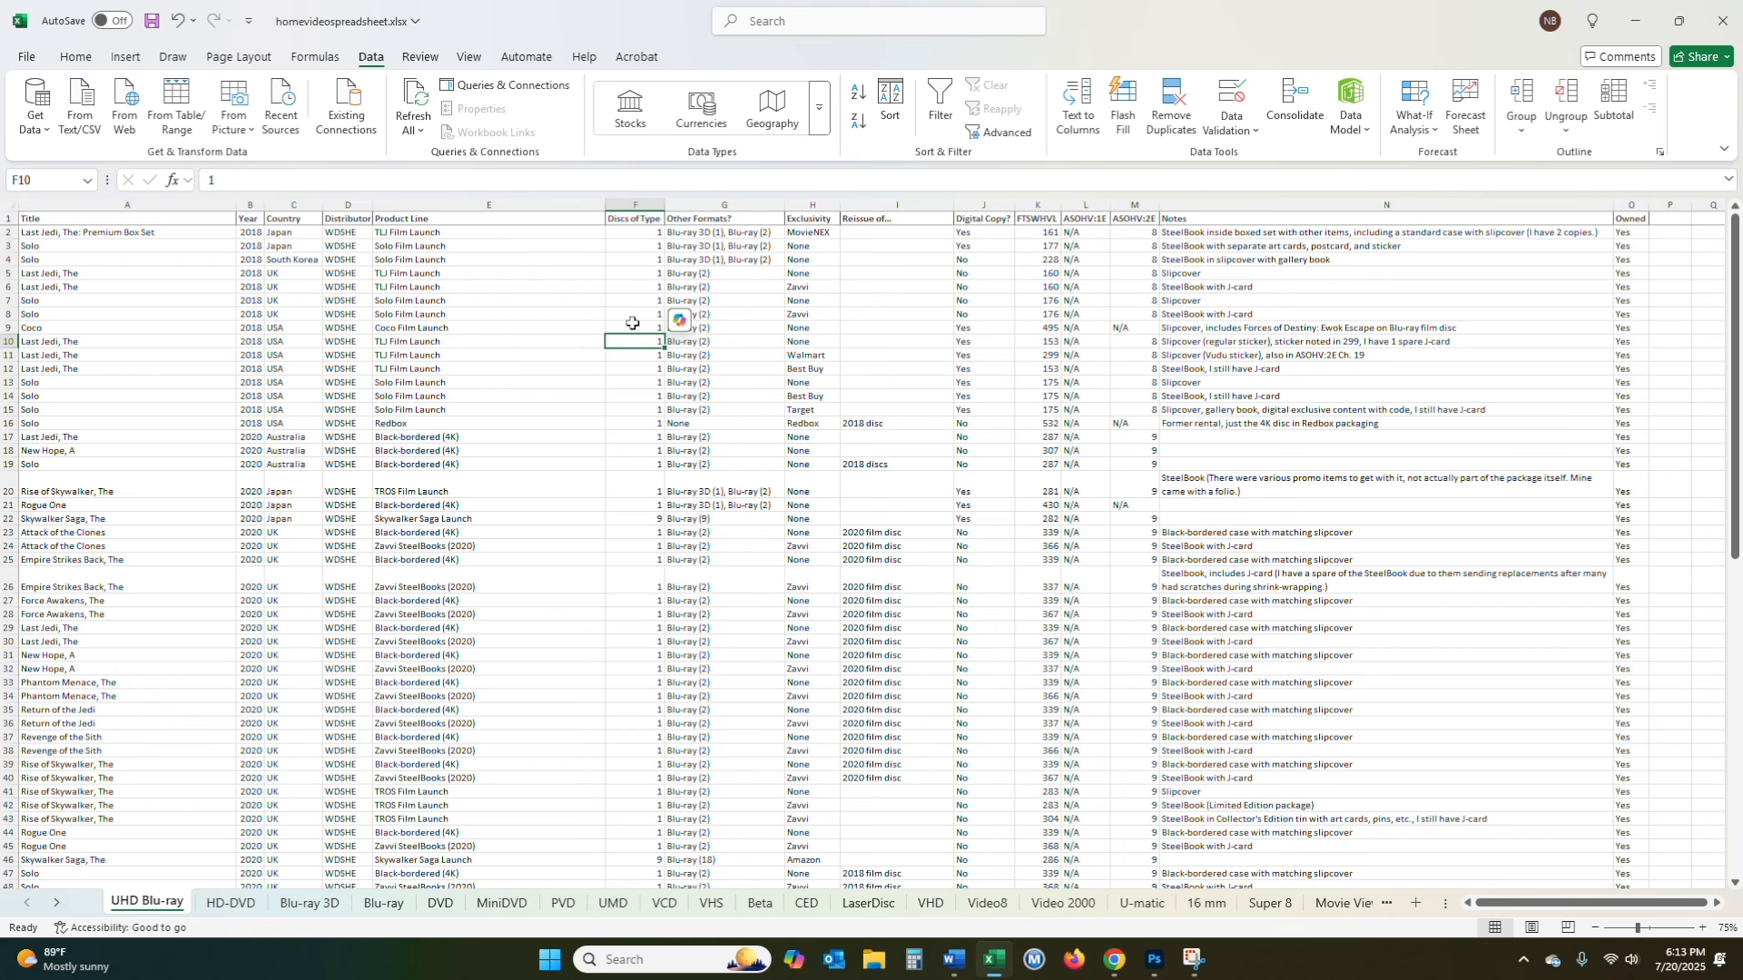
left_click(660, 522)
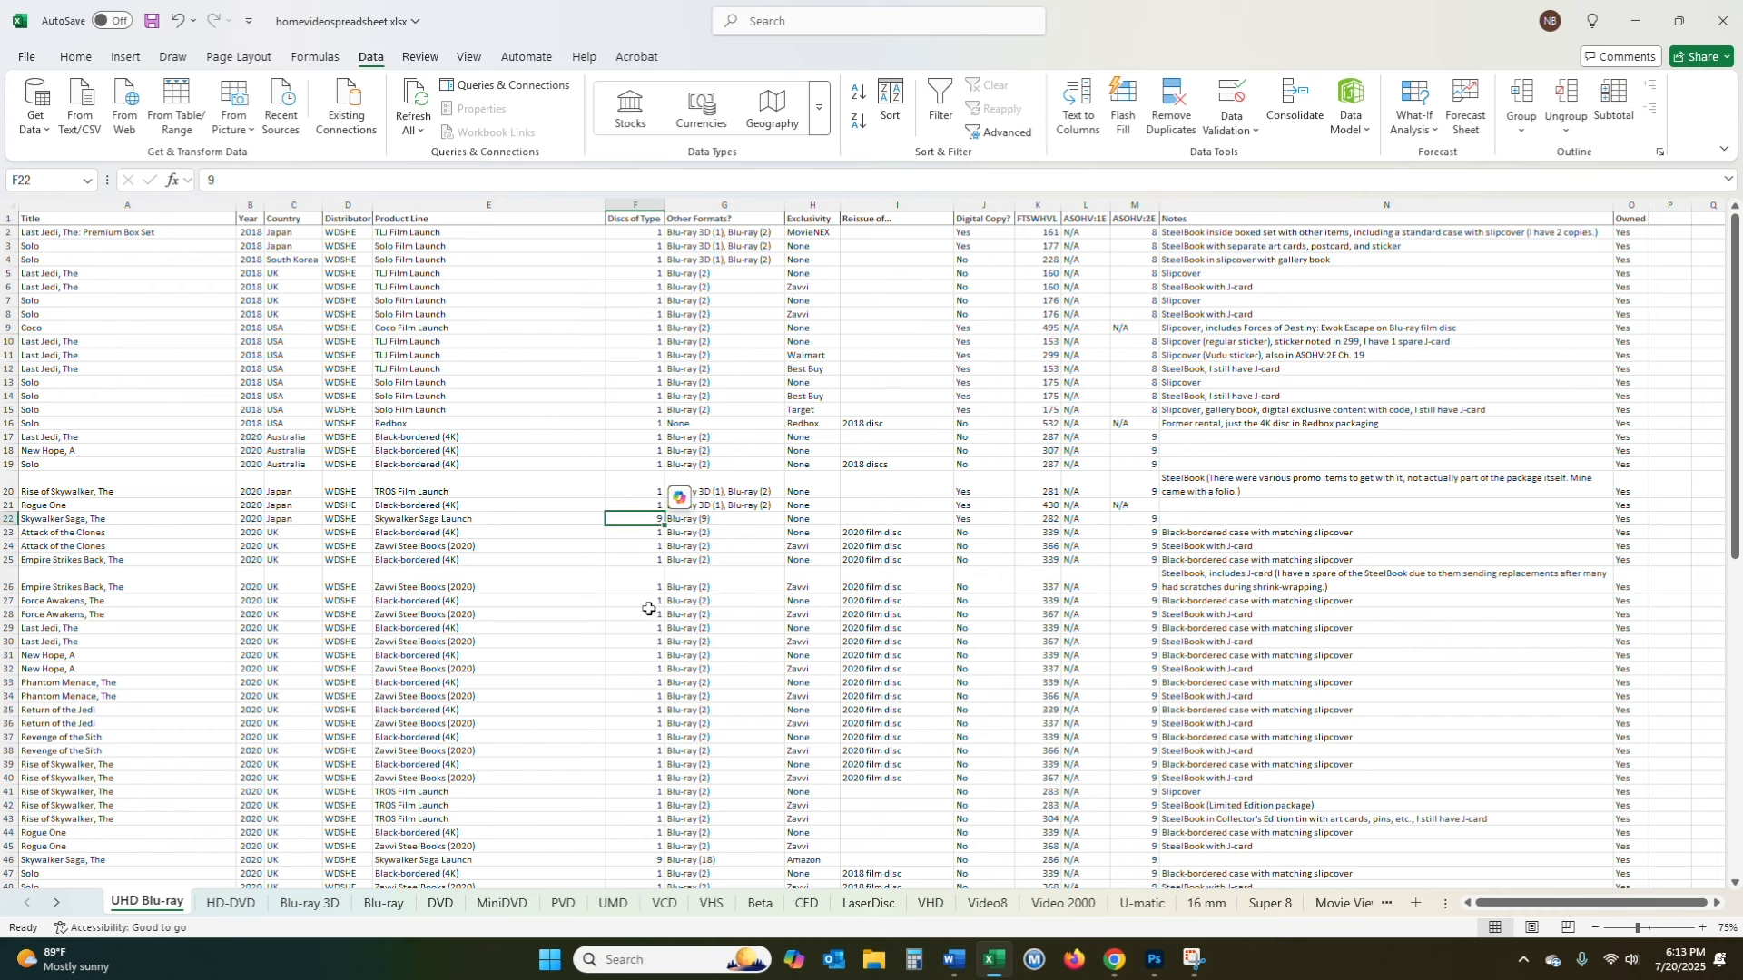
left_click(721, 259)
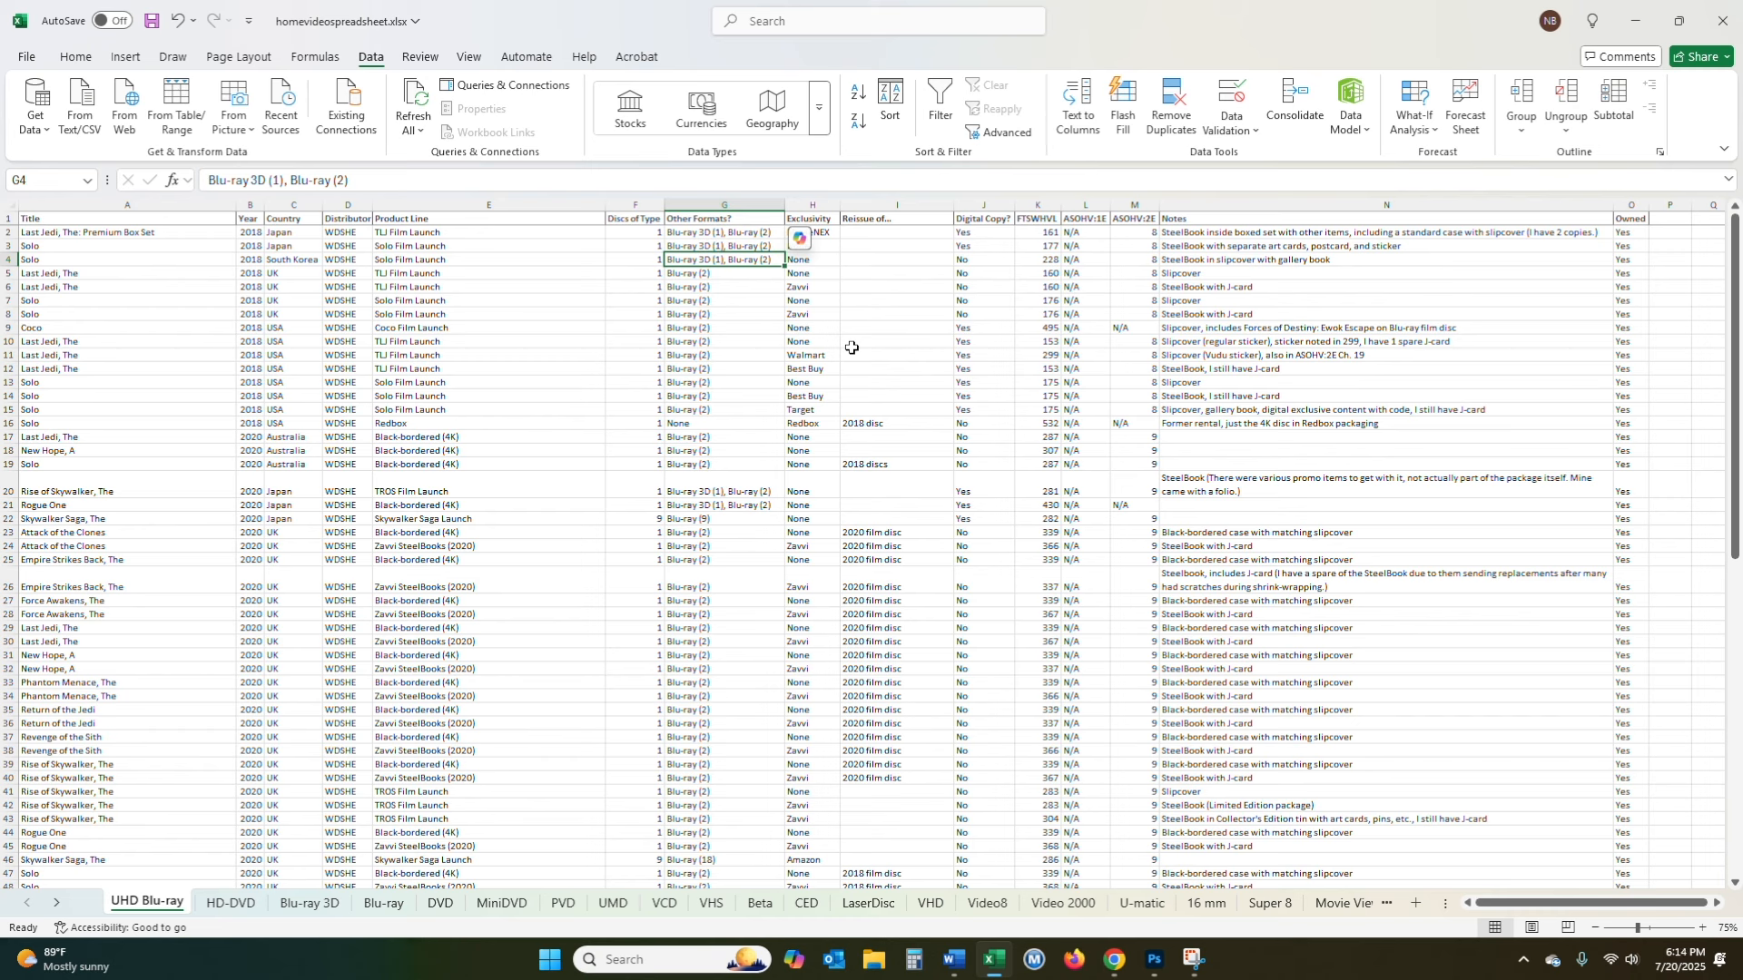
left_click(636, 261)
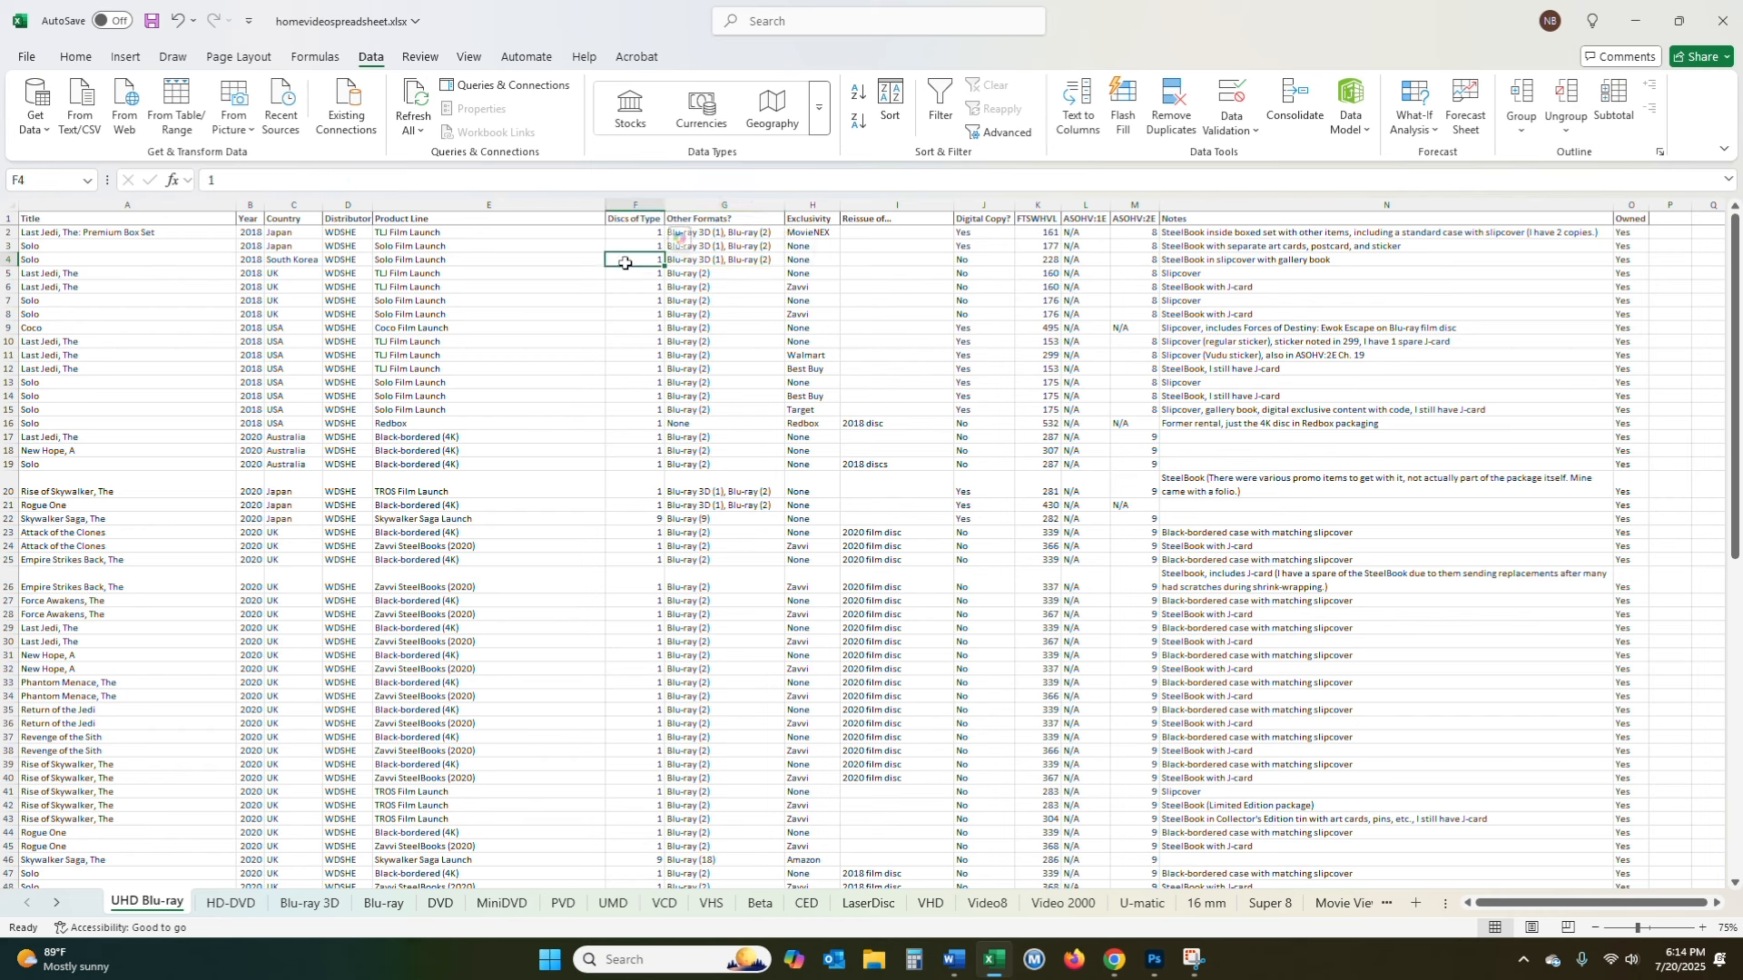
left_click(695, 274)
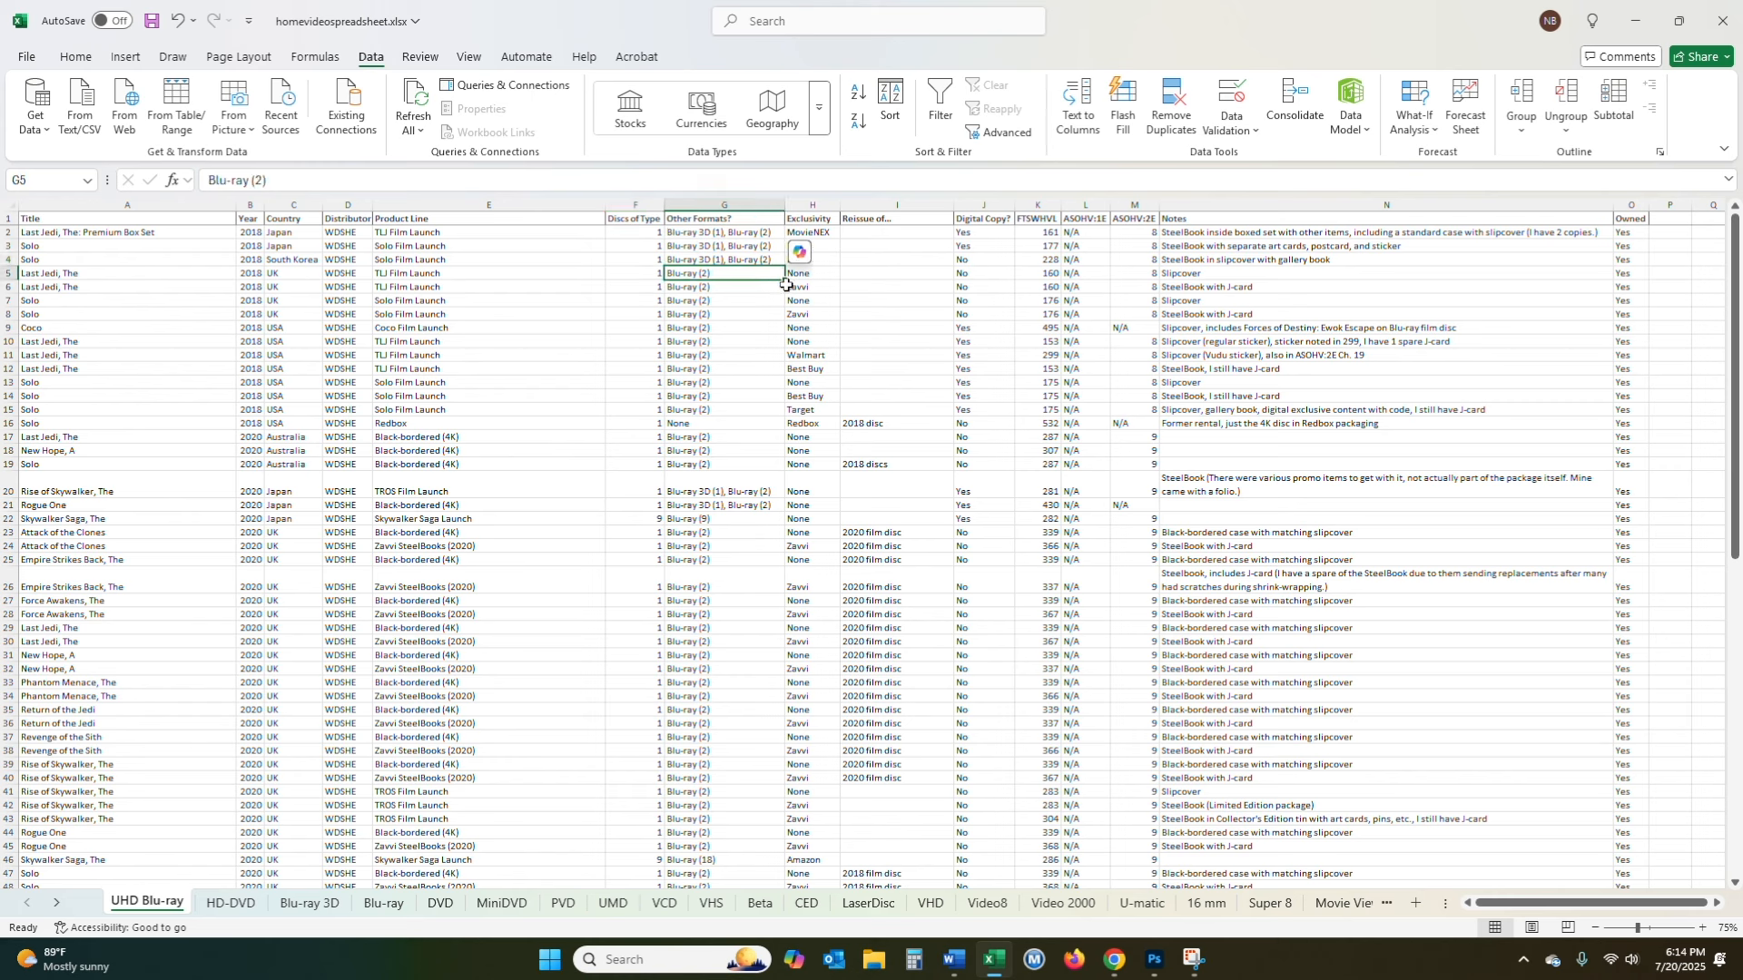
left_click(740, 260)
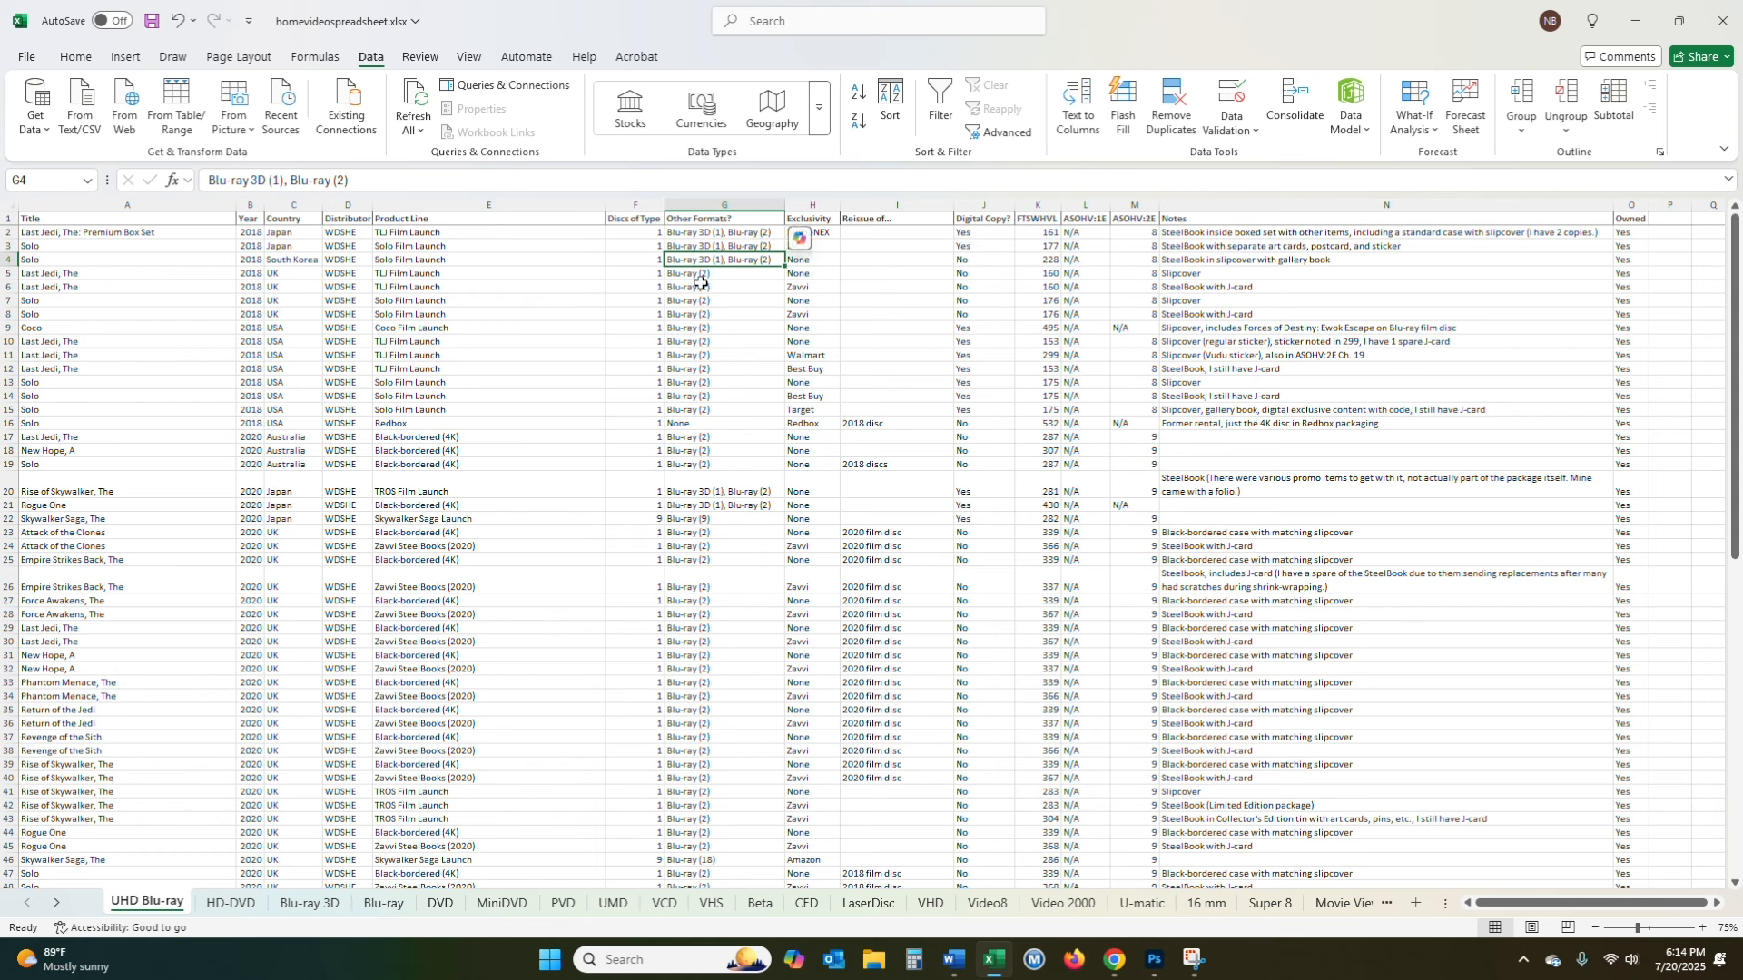
- Inspect the Exclusivity entry in H5 and the Reissue of and Digital Copy? entries in row 19
left_click(822, 274)
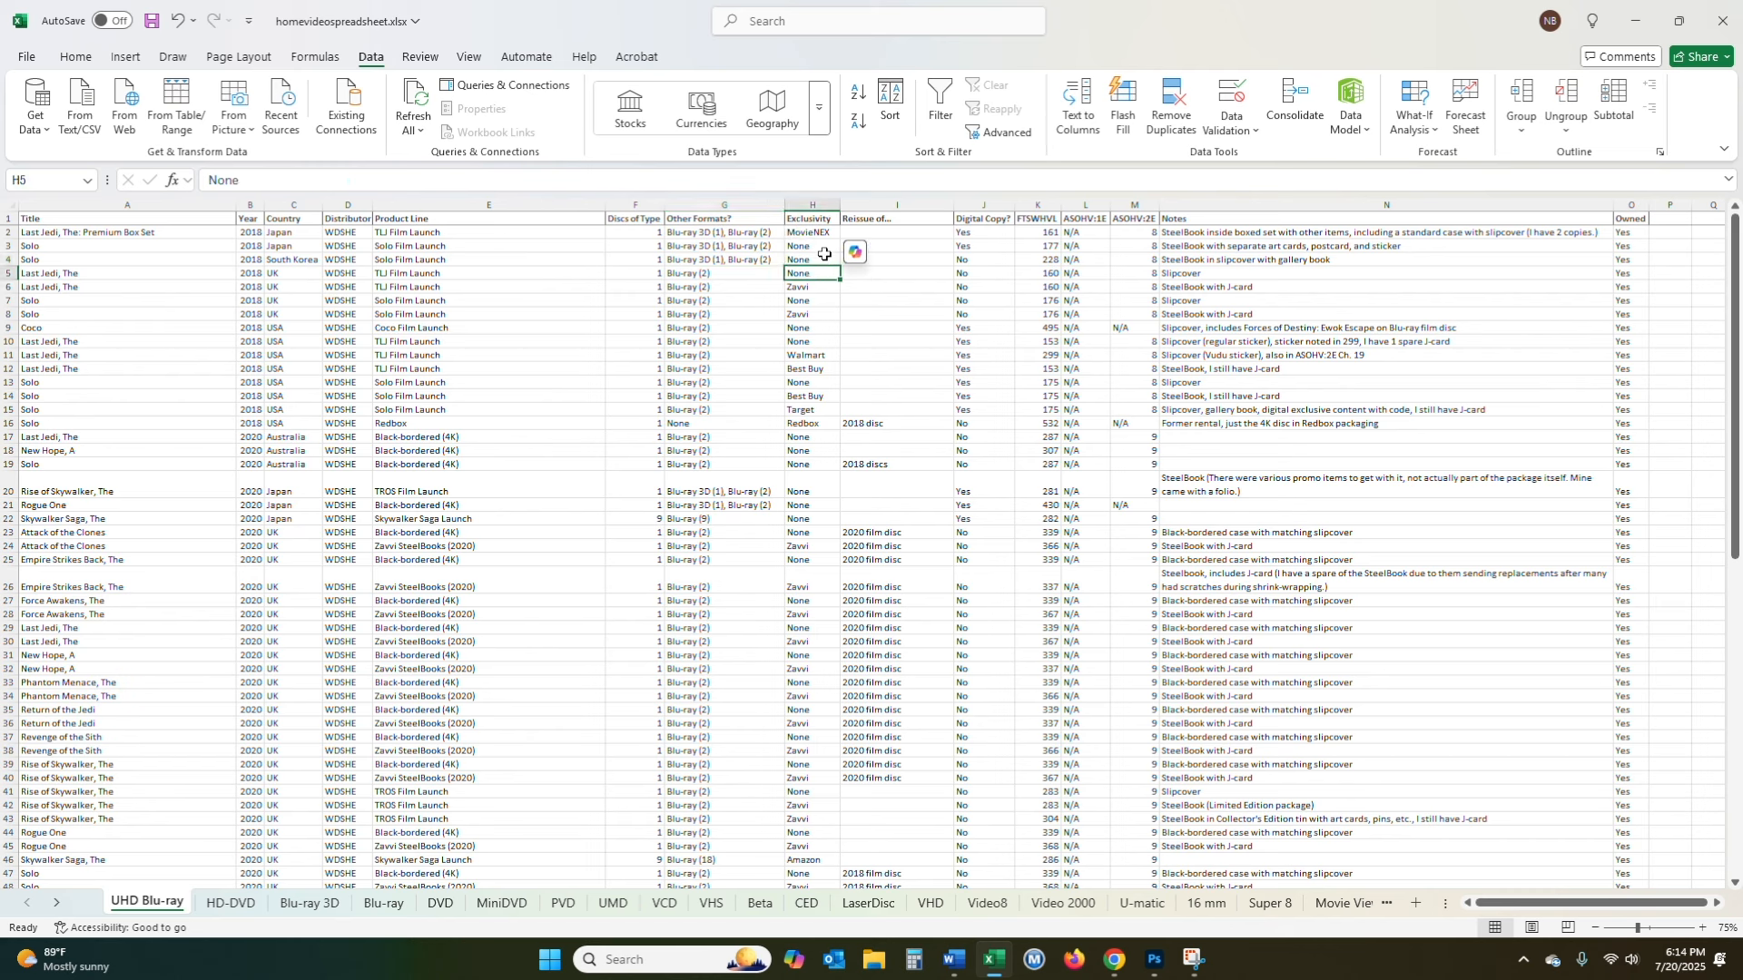
left_click(910, 464)
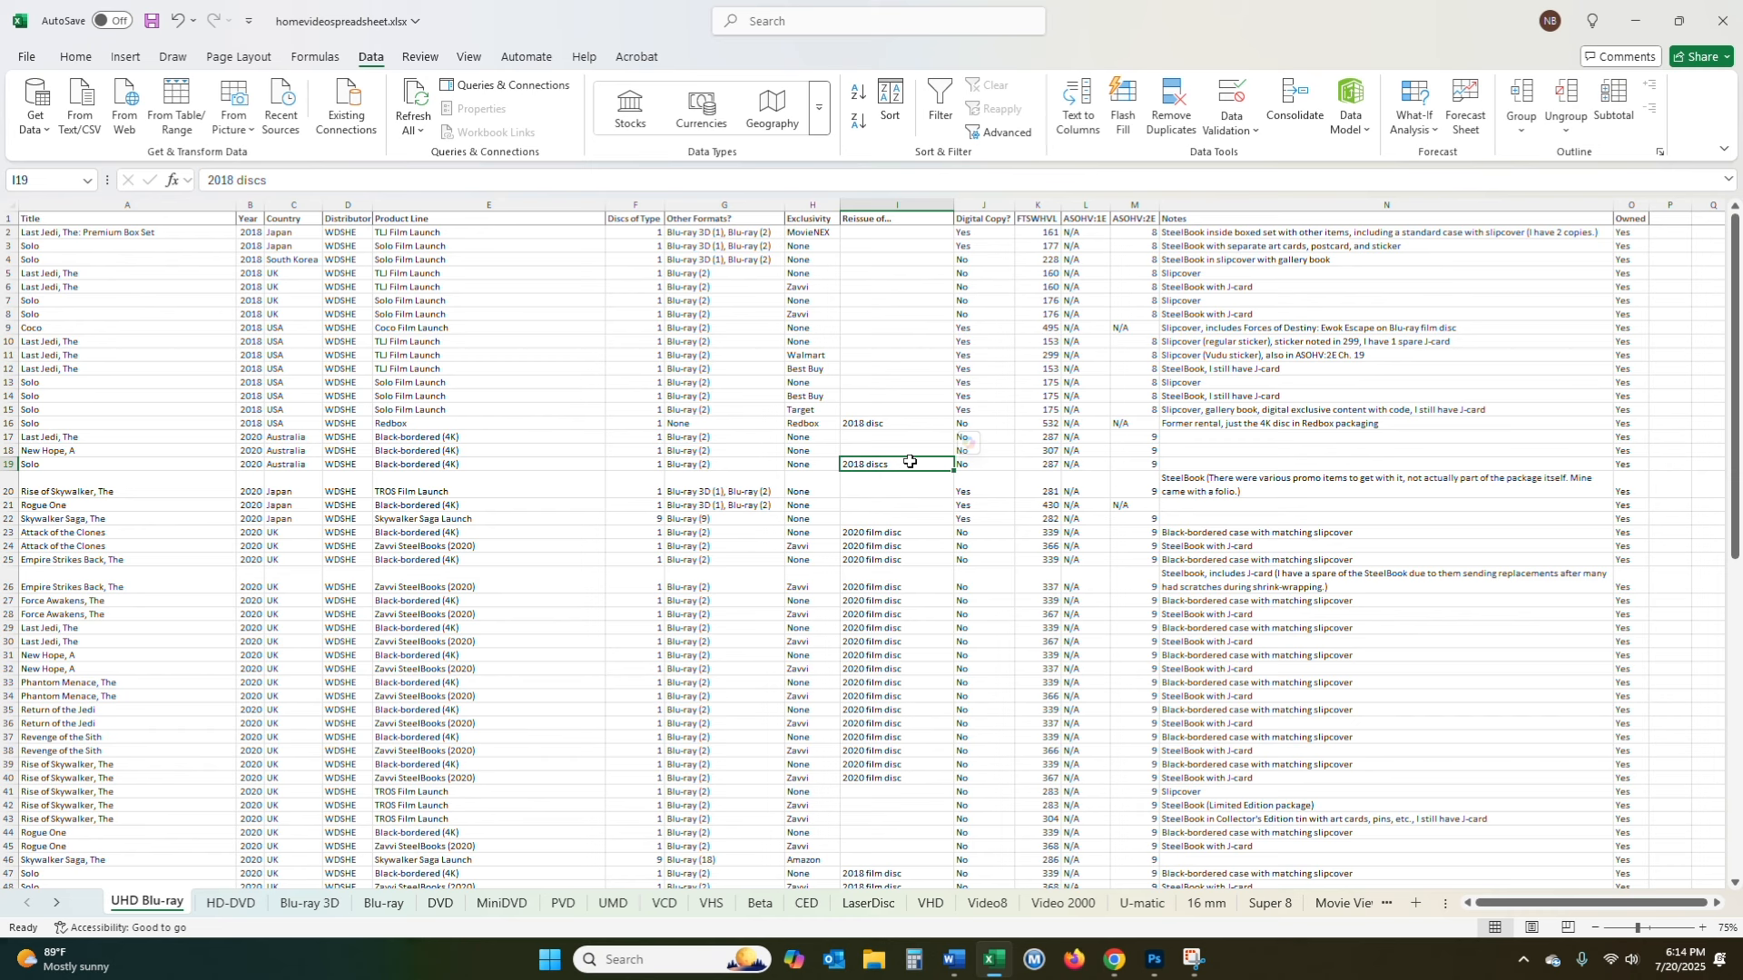
left_click(987, 463)
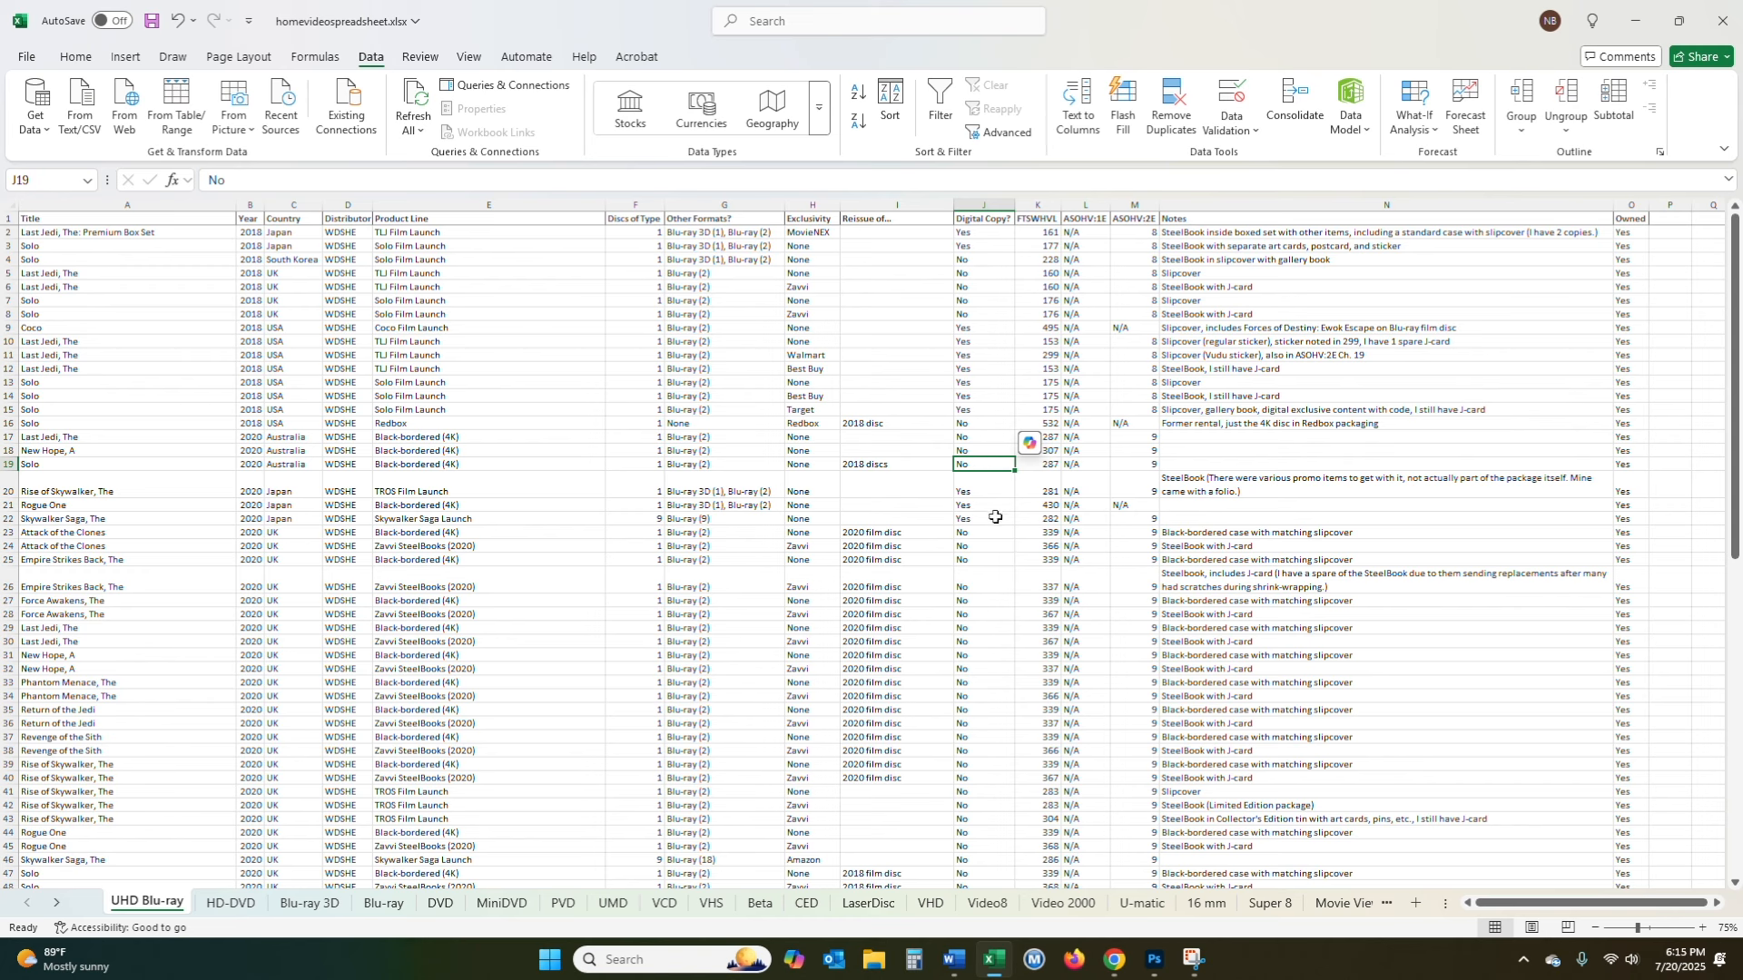
- Examine the reference entries in columns K, L and M, sampling cells from rows 4 to 39 and ending on K7
left_click(1035, 486)
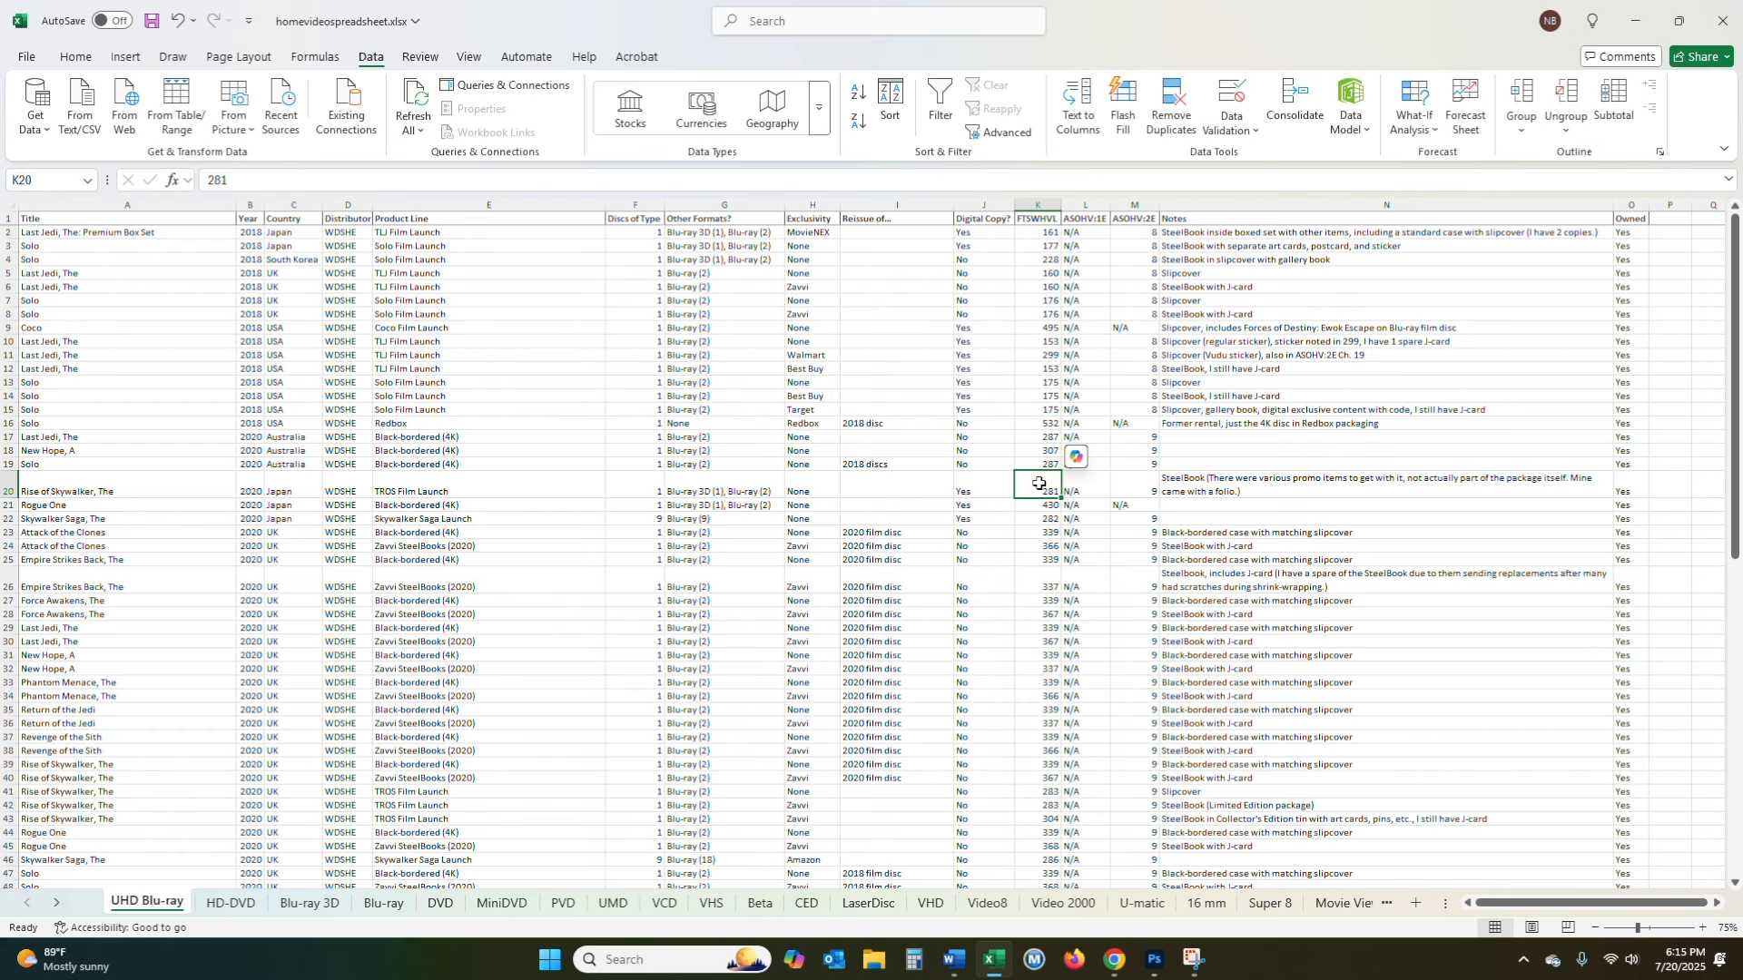
left_click(1069, 486)
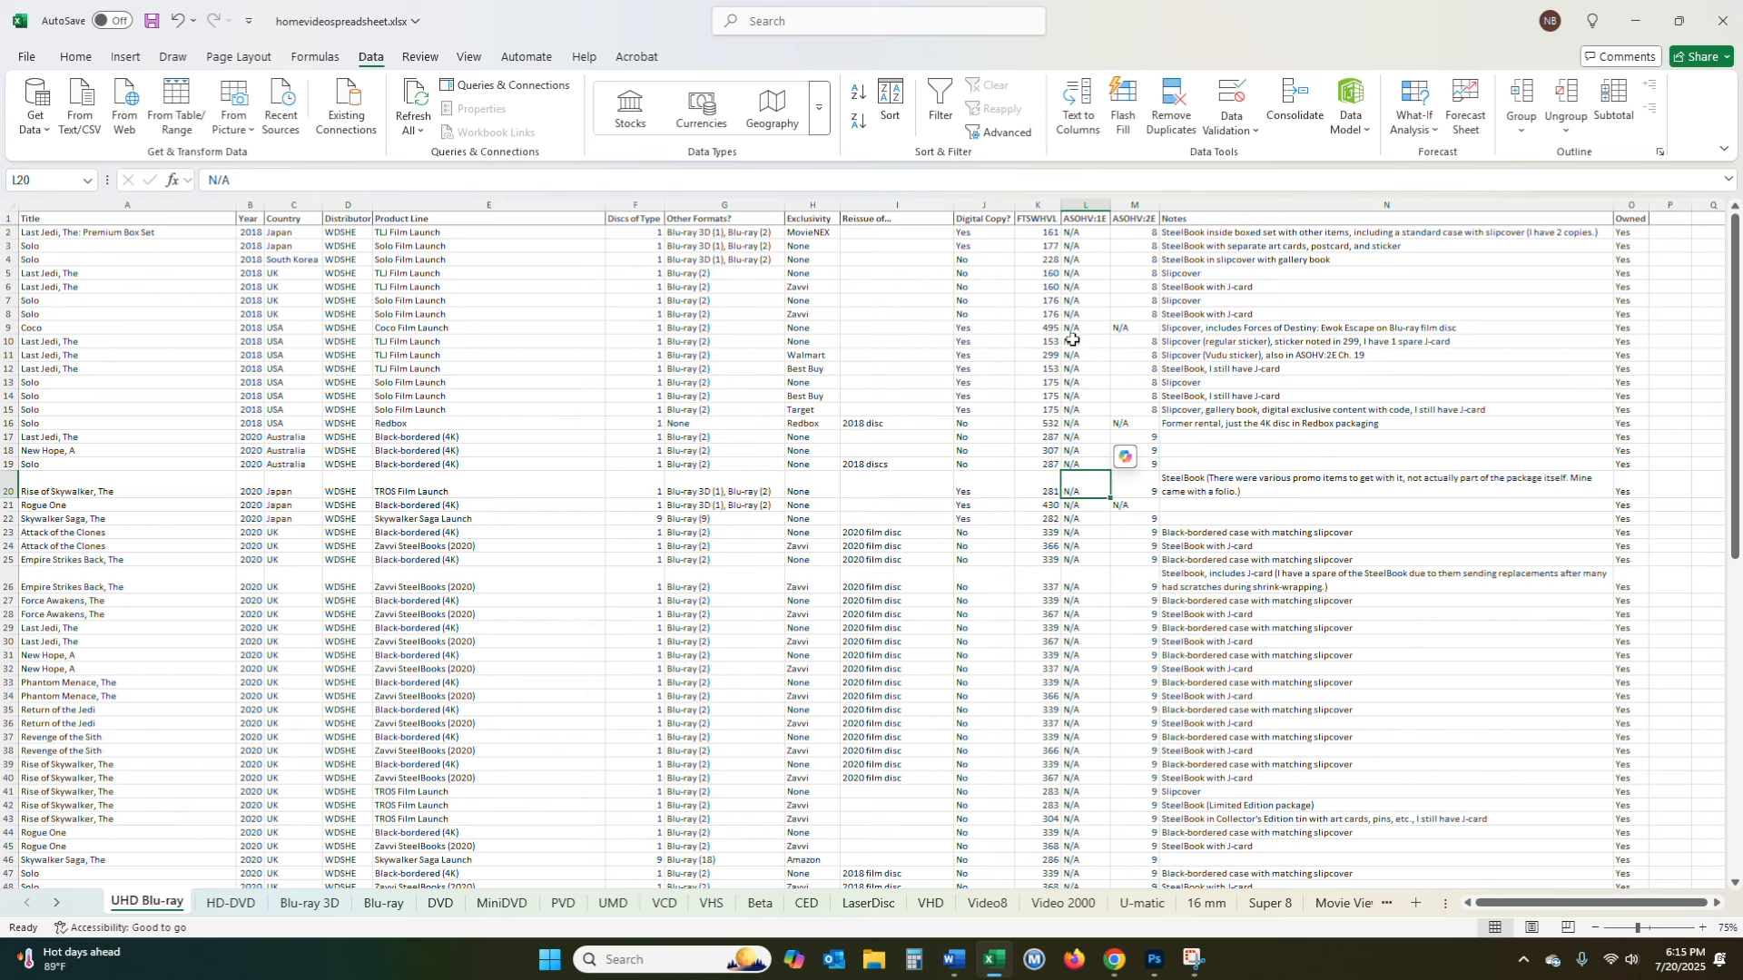
left_click(1135, 260)
left_click(1151, 486)
left_click(1149, 582)
left_click(1137, 684)
left_click(1136, 765)
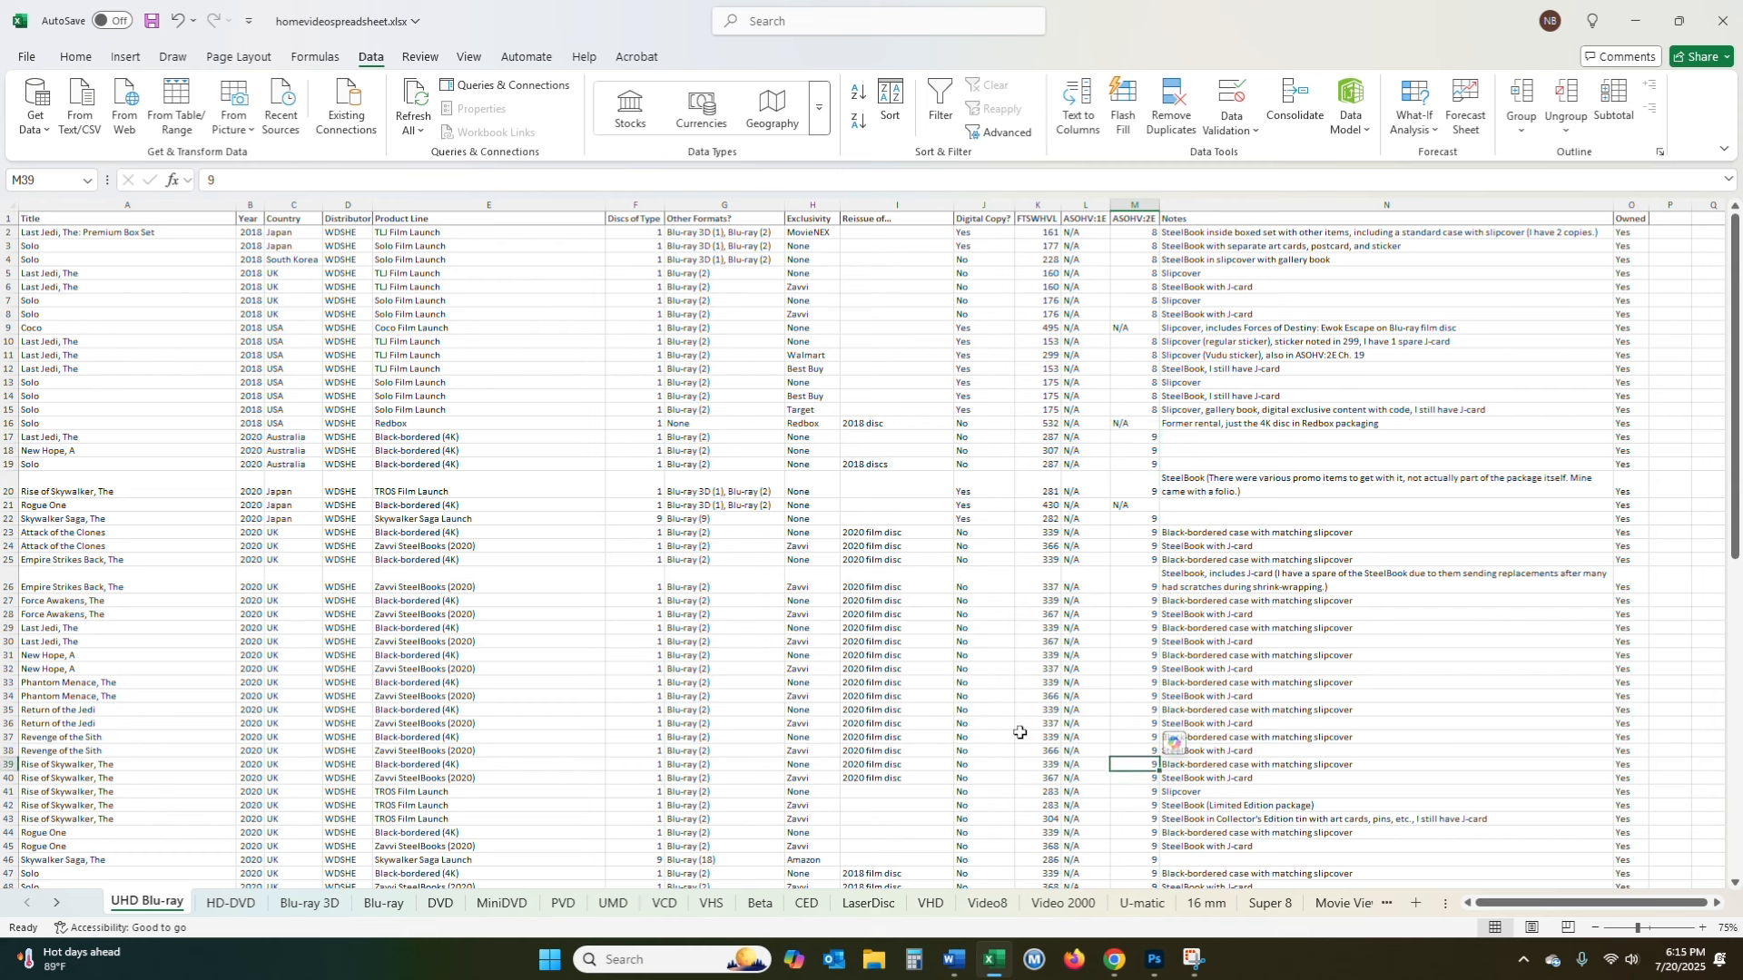
left_click(1083, 392)
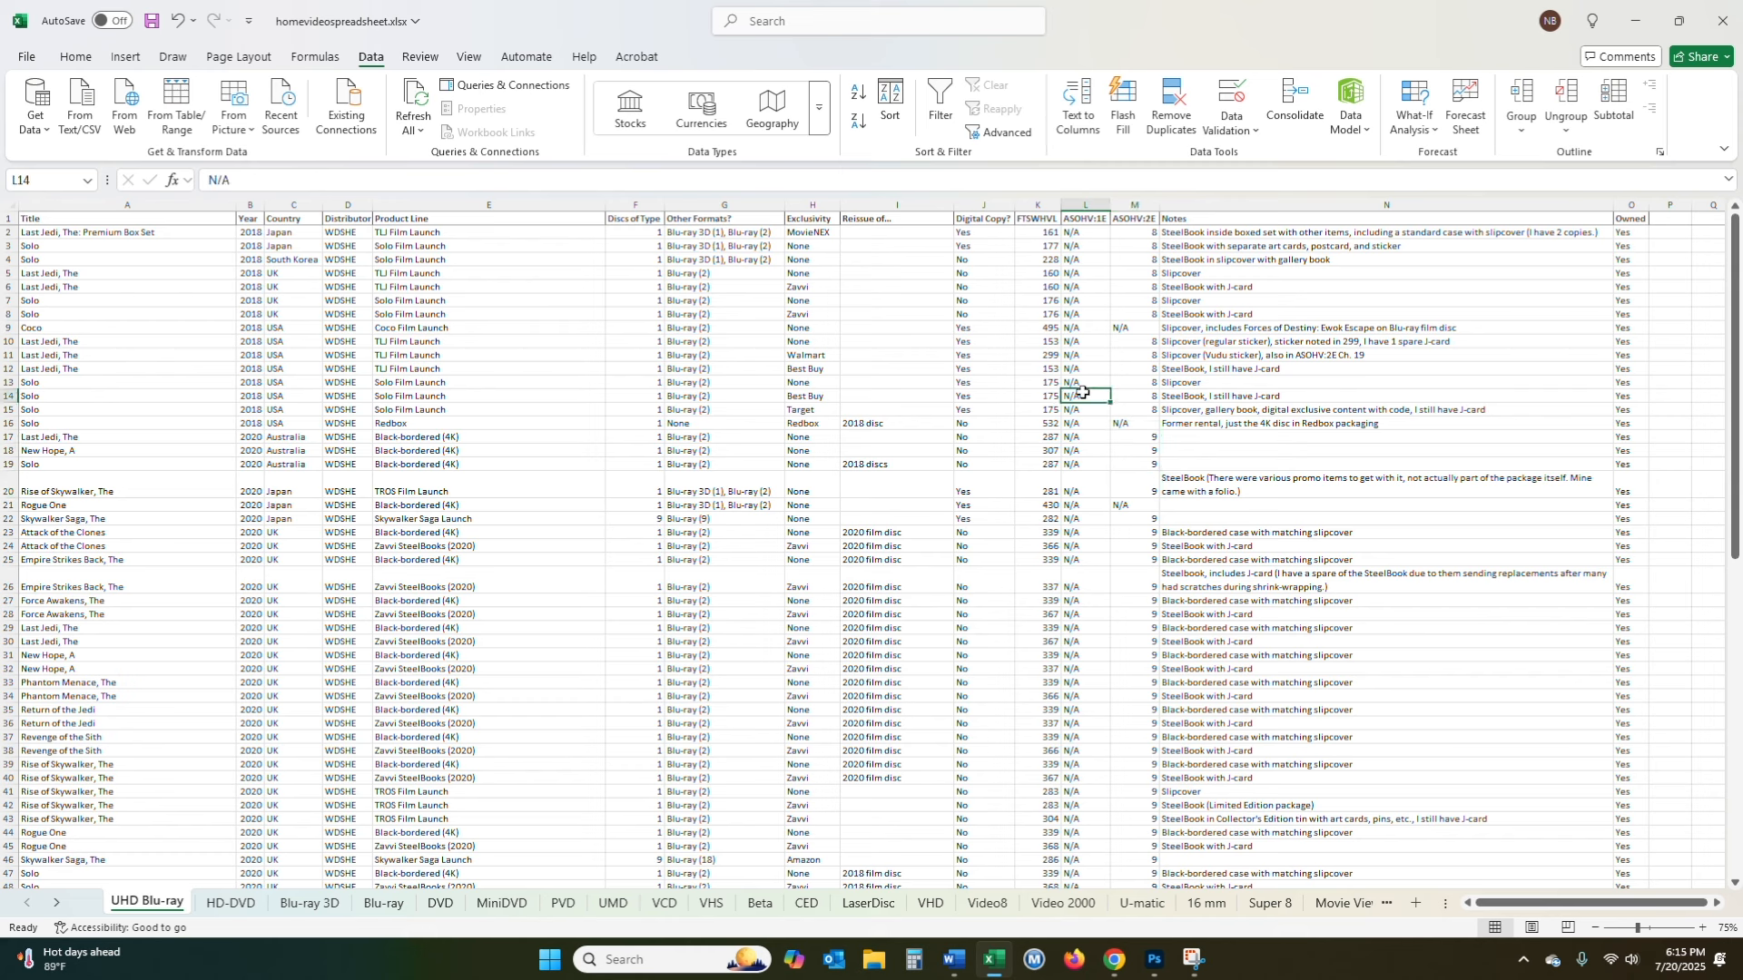
left_click(1033, 302)
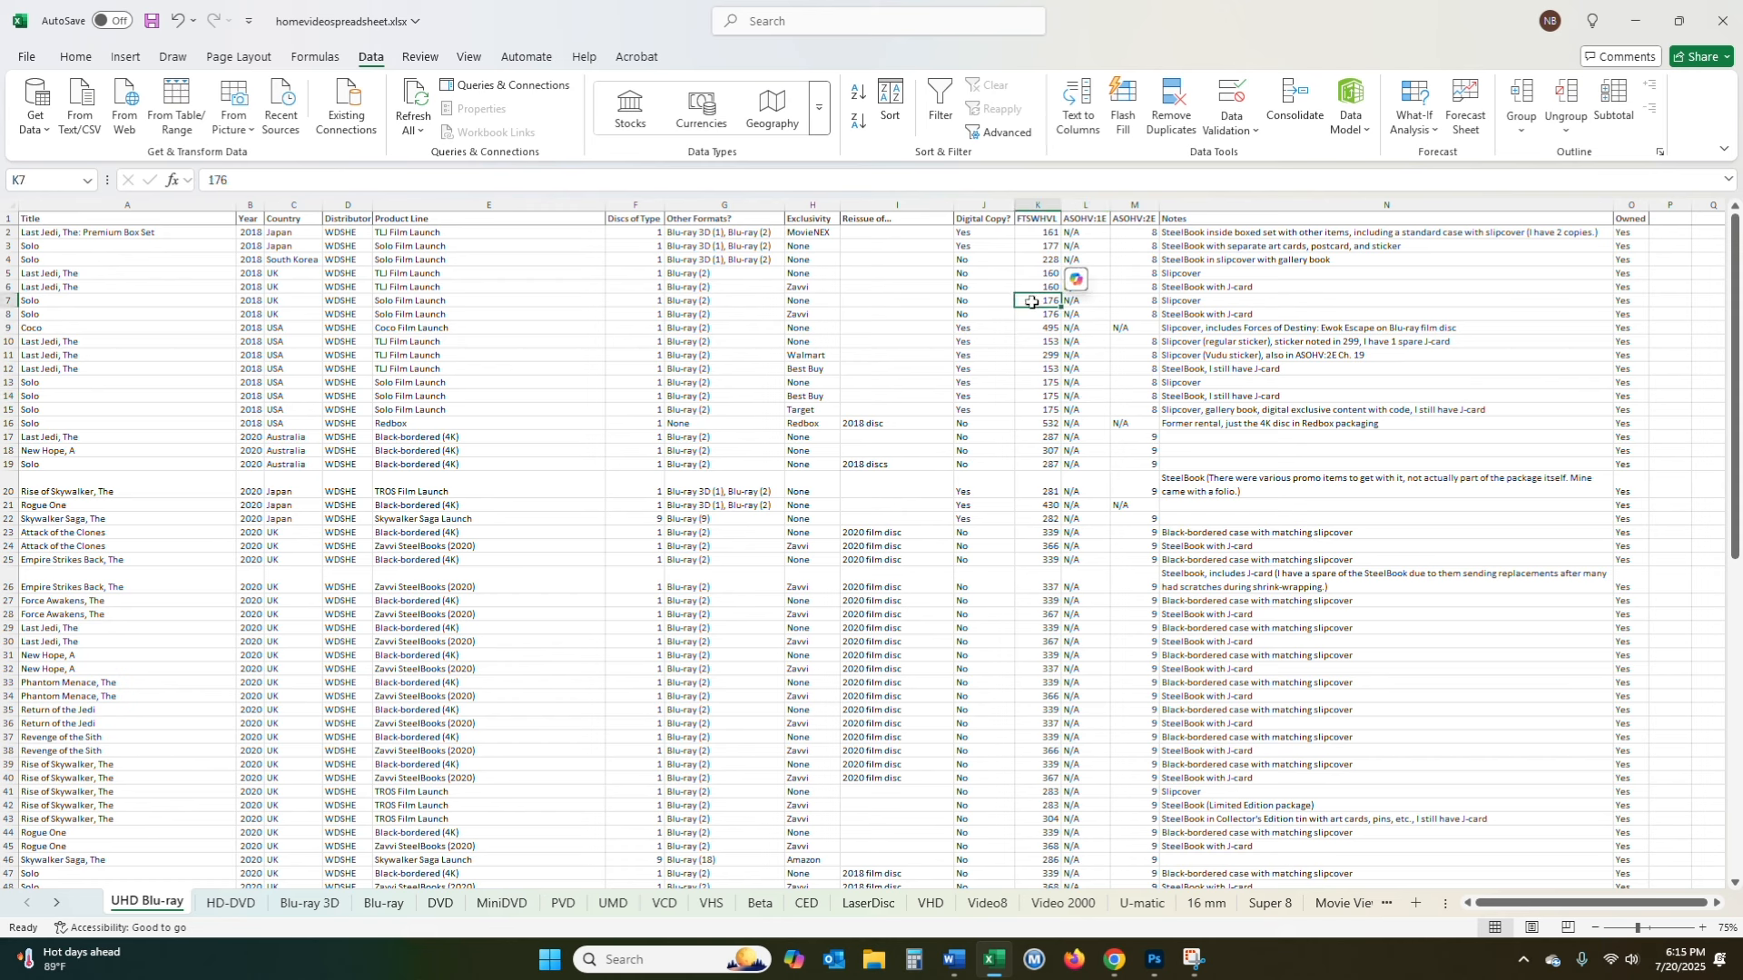
- Examine sample entries in the Notes column, including N11, the J-card note in N26 and the promo items note in N20
left_click(1215, 289)
left_click(1253, 354)
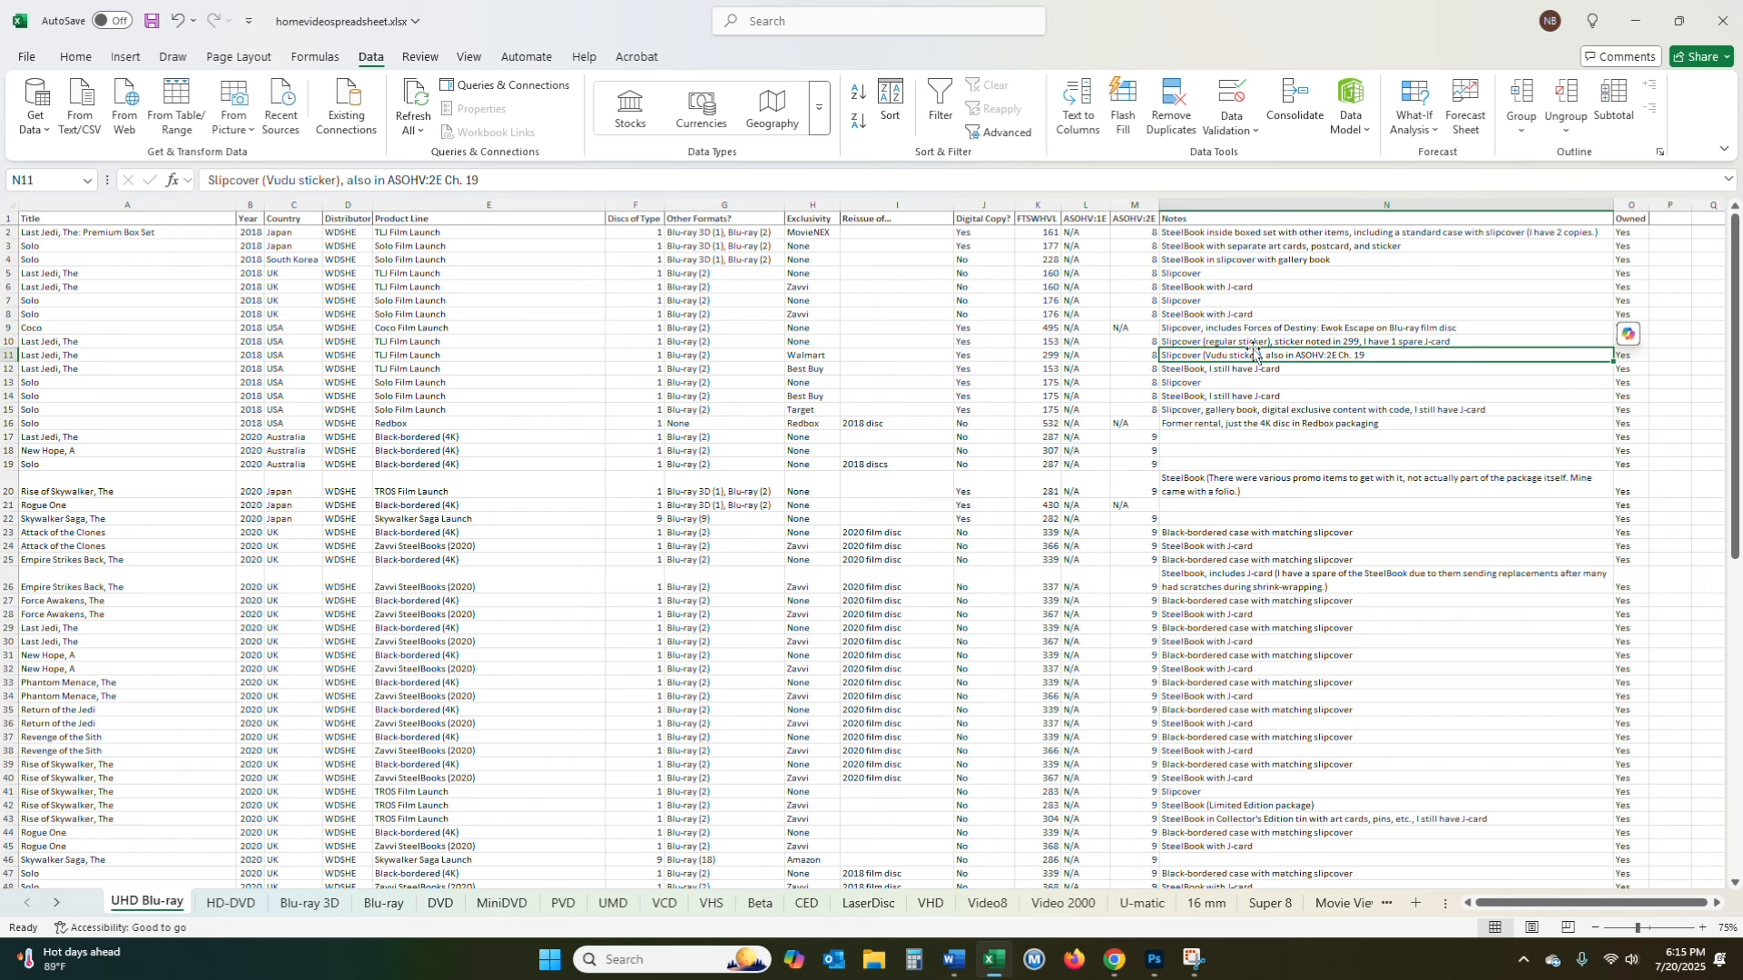
left_click(1285, 577)
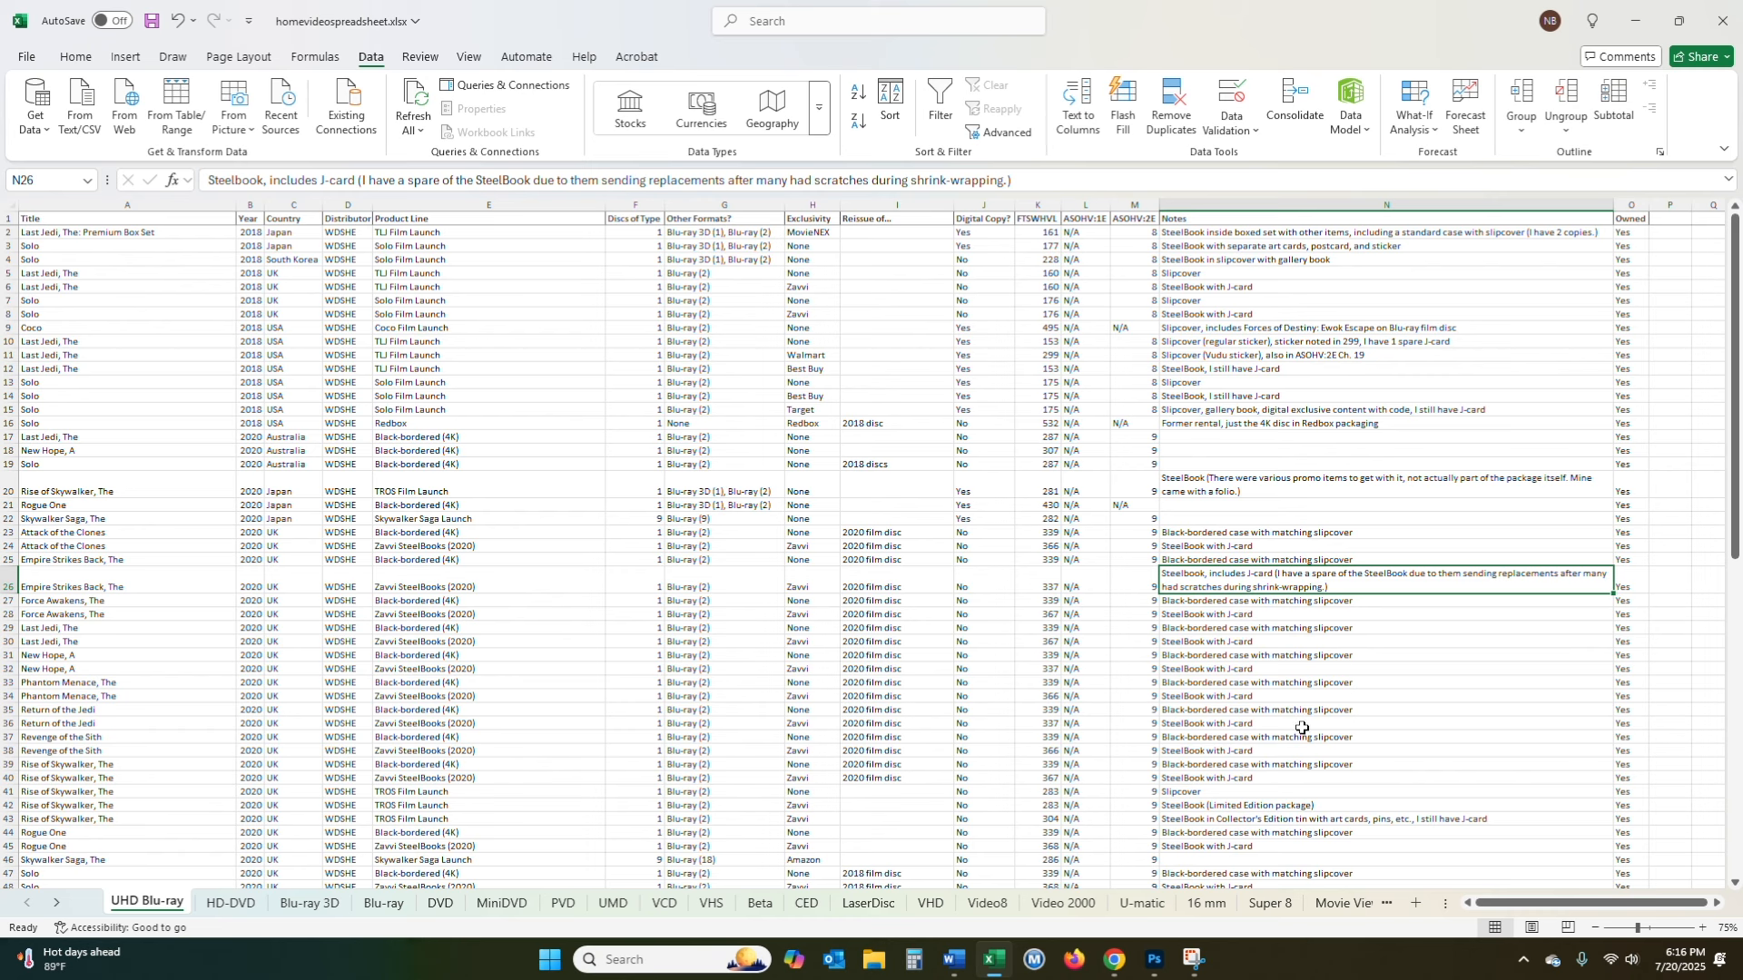
double_click(1195, 587)
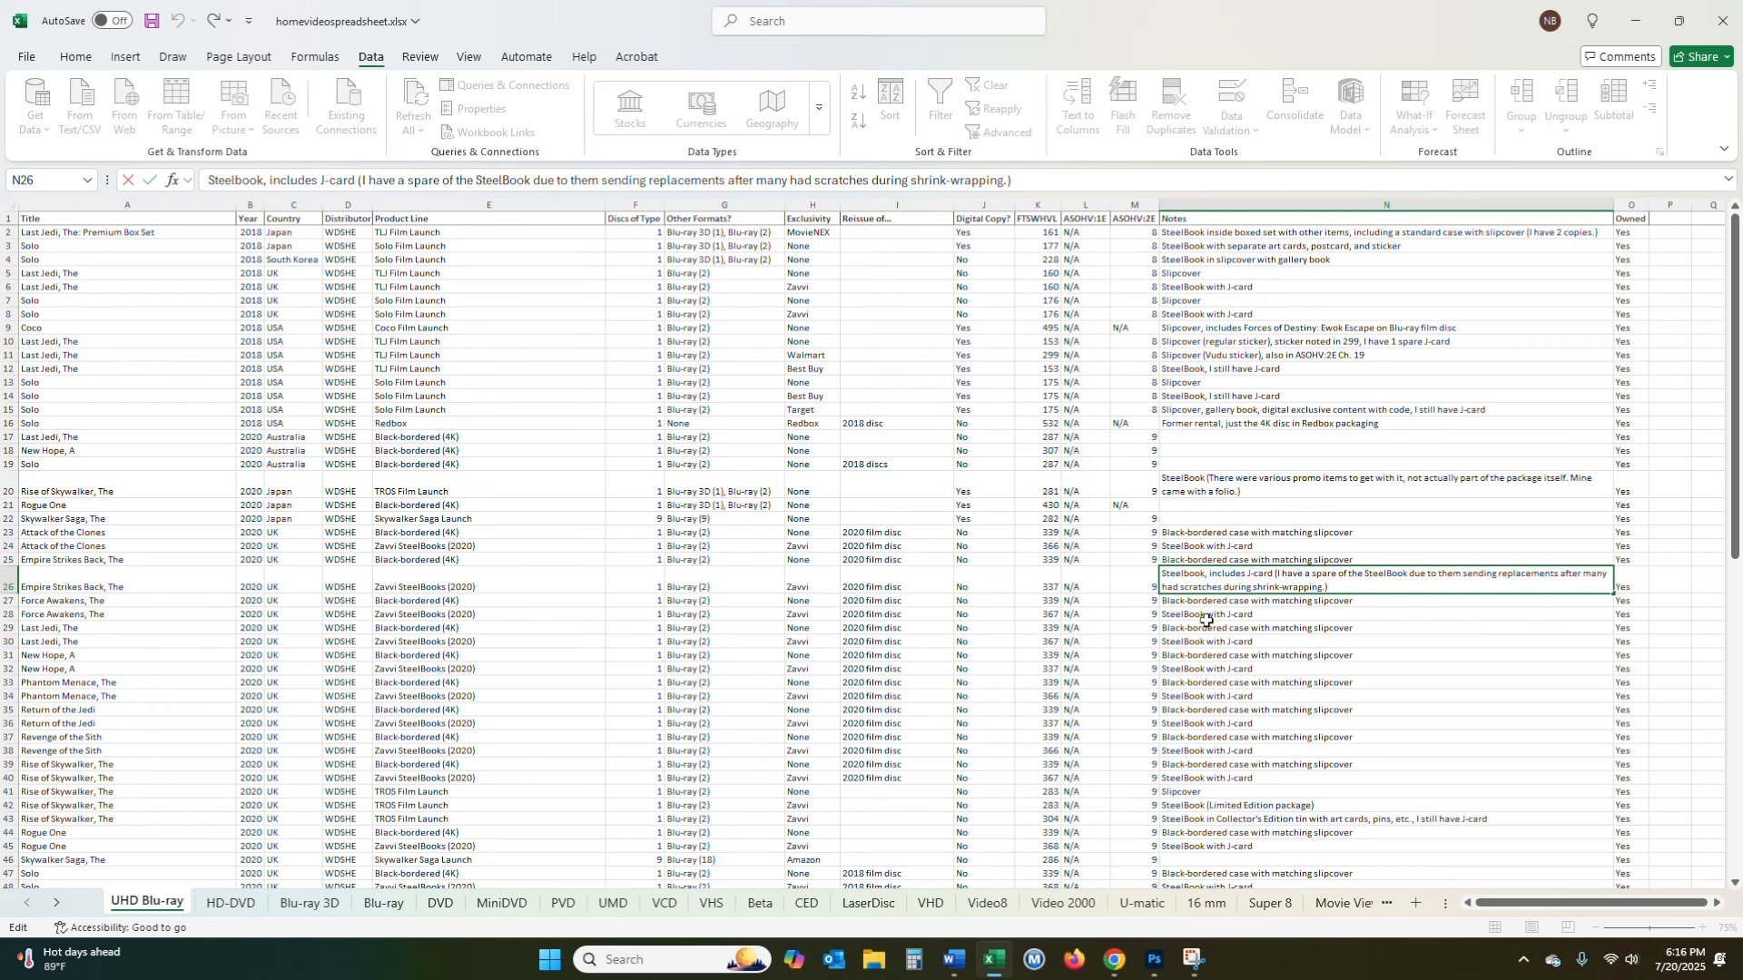
left_click(1398, 507)
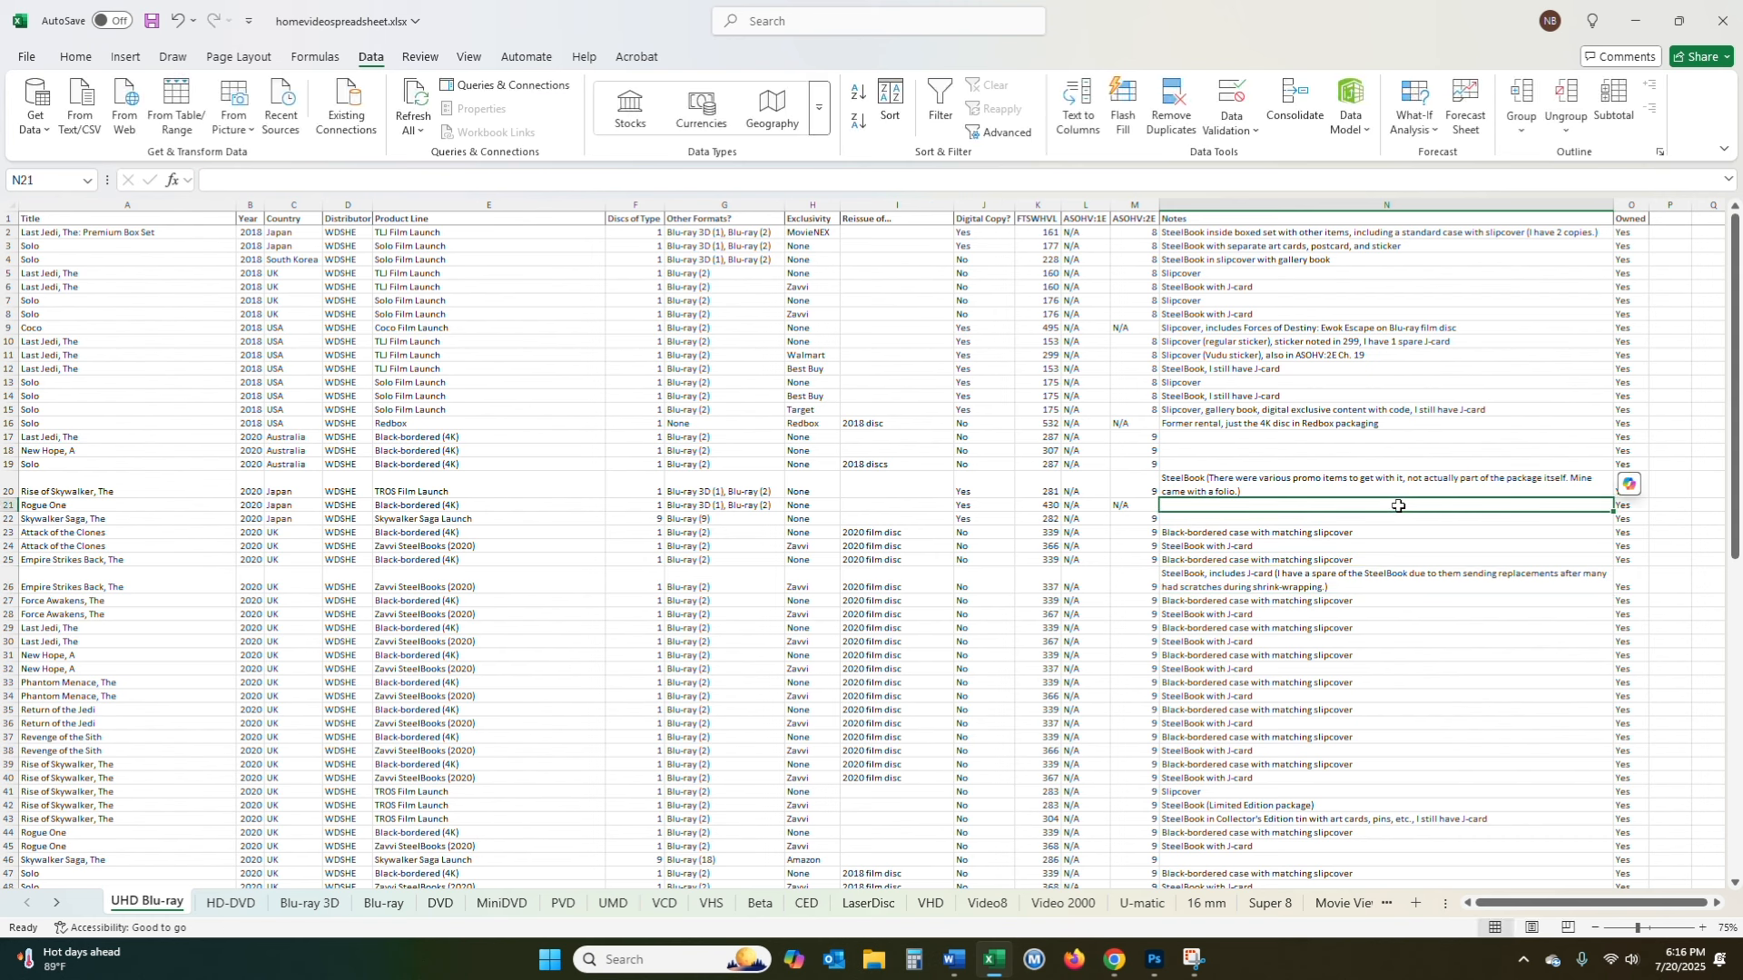
left_click(1318, 483)
- Check the Owned column of the UHD Blu-ray sheet, starting at O4 and looking down the rows
left_click(1637, 260)
scroll(1611, 402, "down", 7)
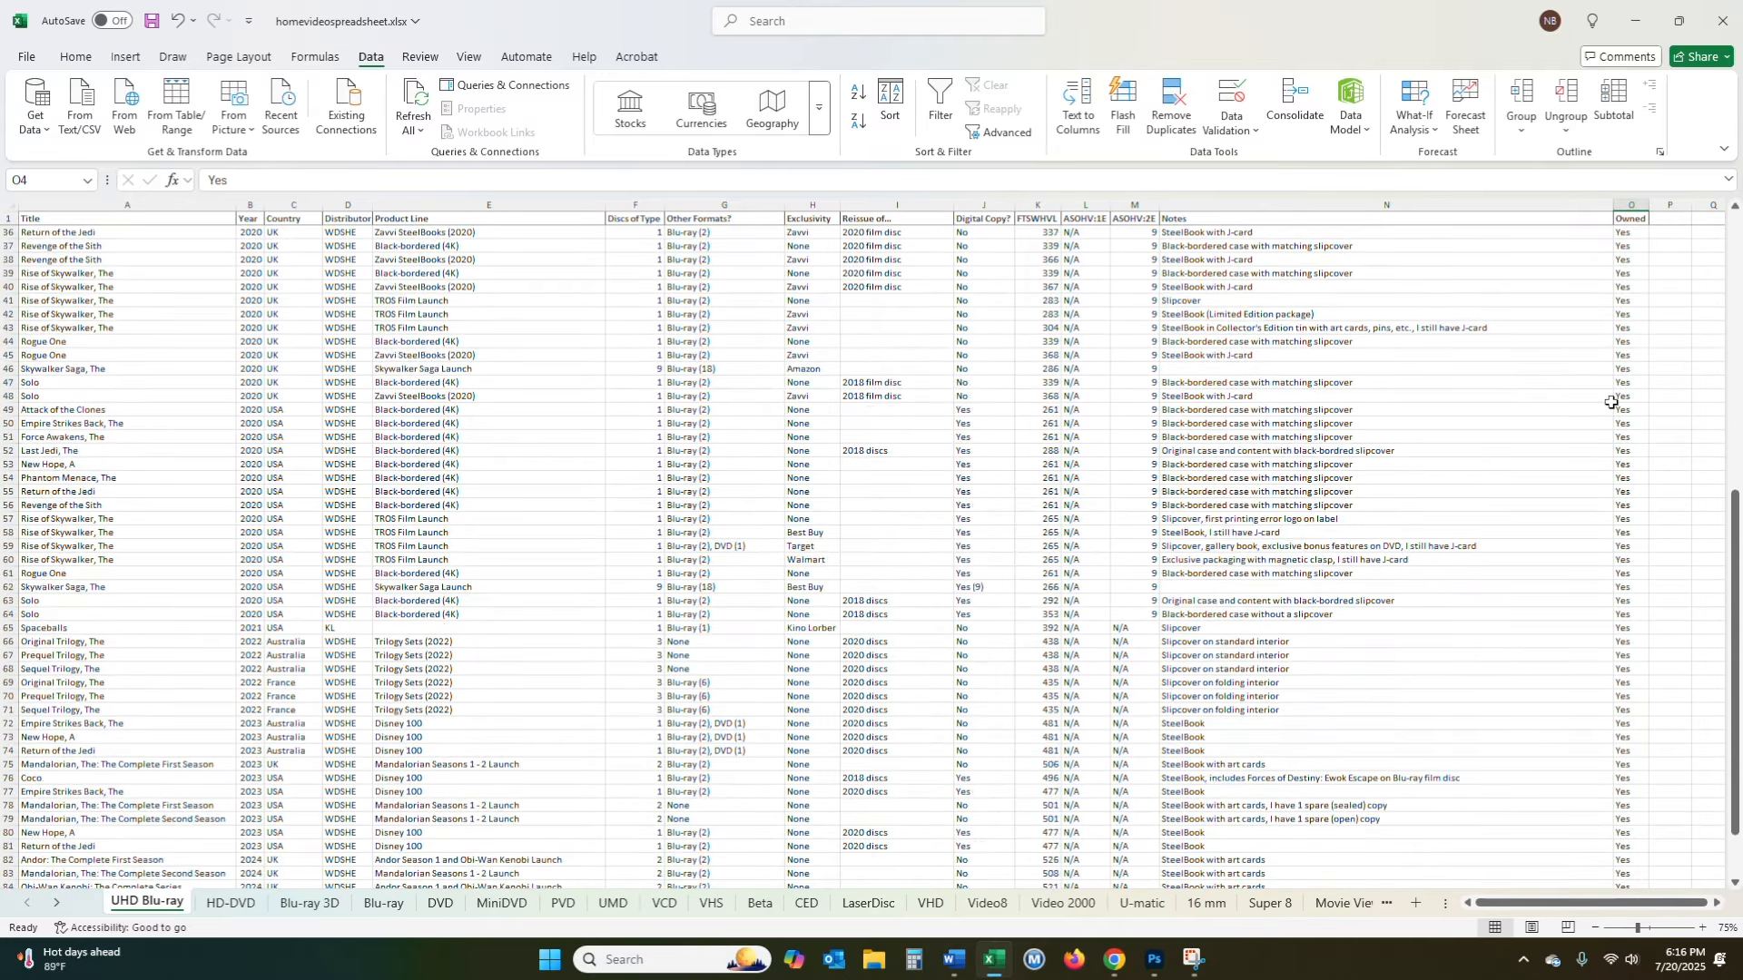
scroll(1613, 404, "up", 5)
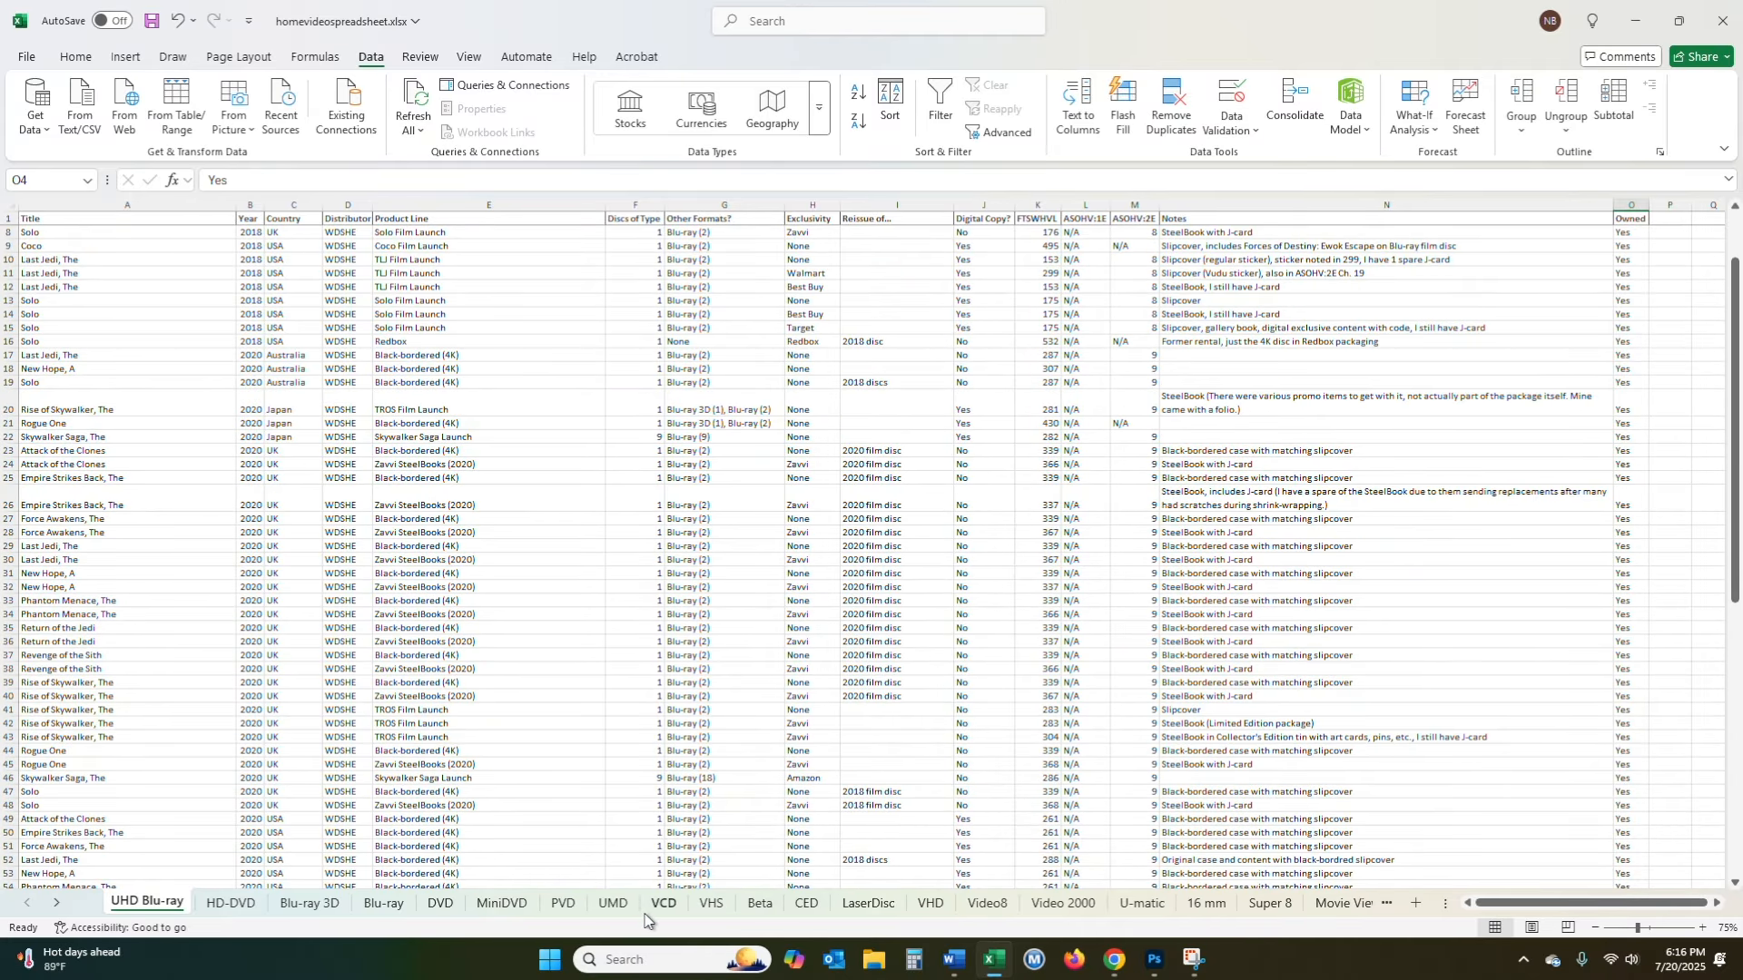
- Open the VHS worksheet and look through its Owned and Notes columns, checking N53 and M58
left_click(716, 909)
left_click(1523, 382)
key("ctrl+Home")
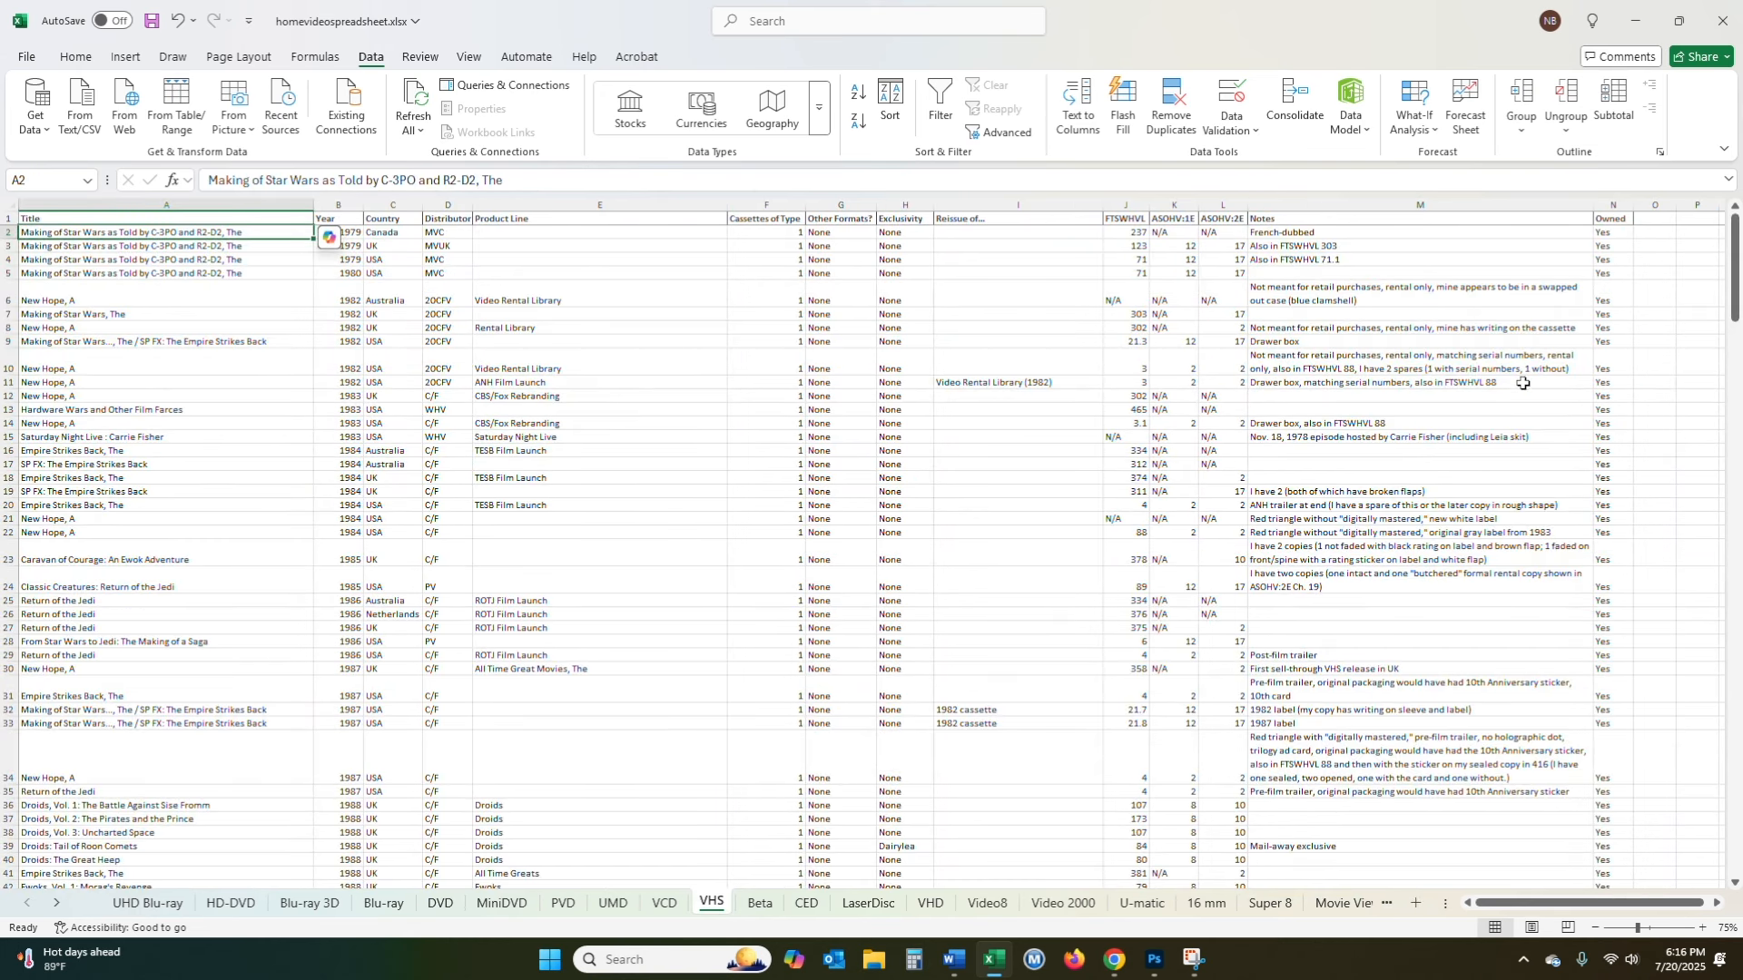
scroll(1620, 495, "down", 9)
left_click(1621, 629)
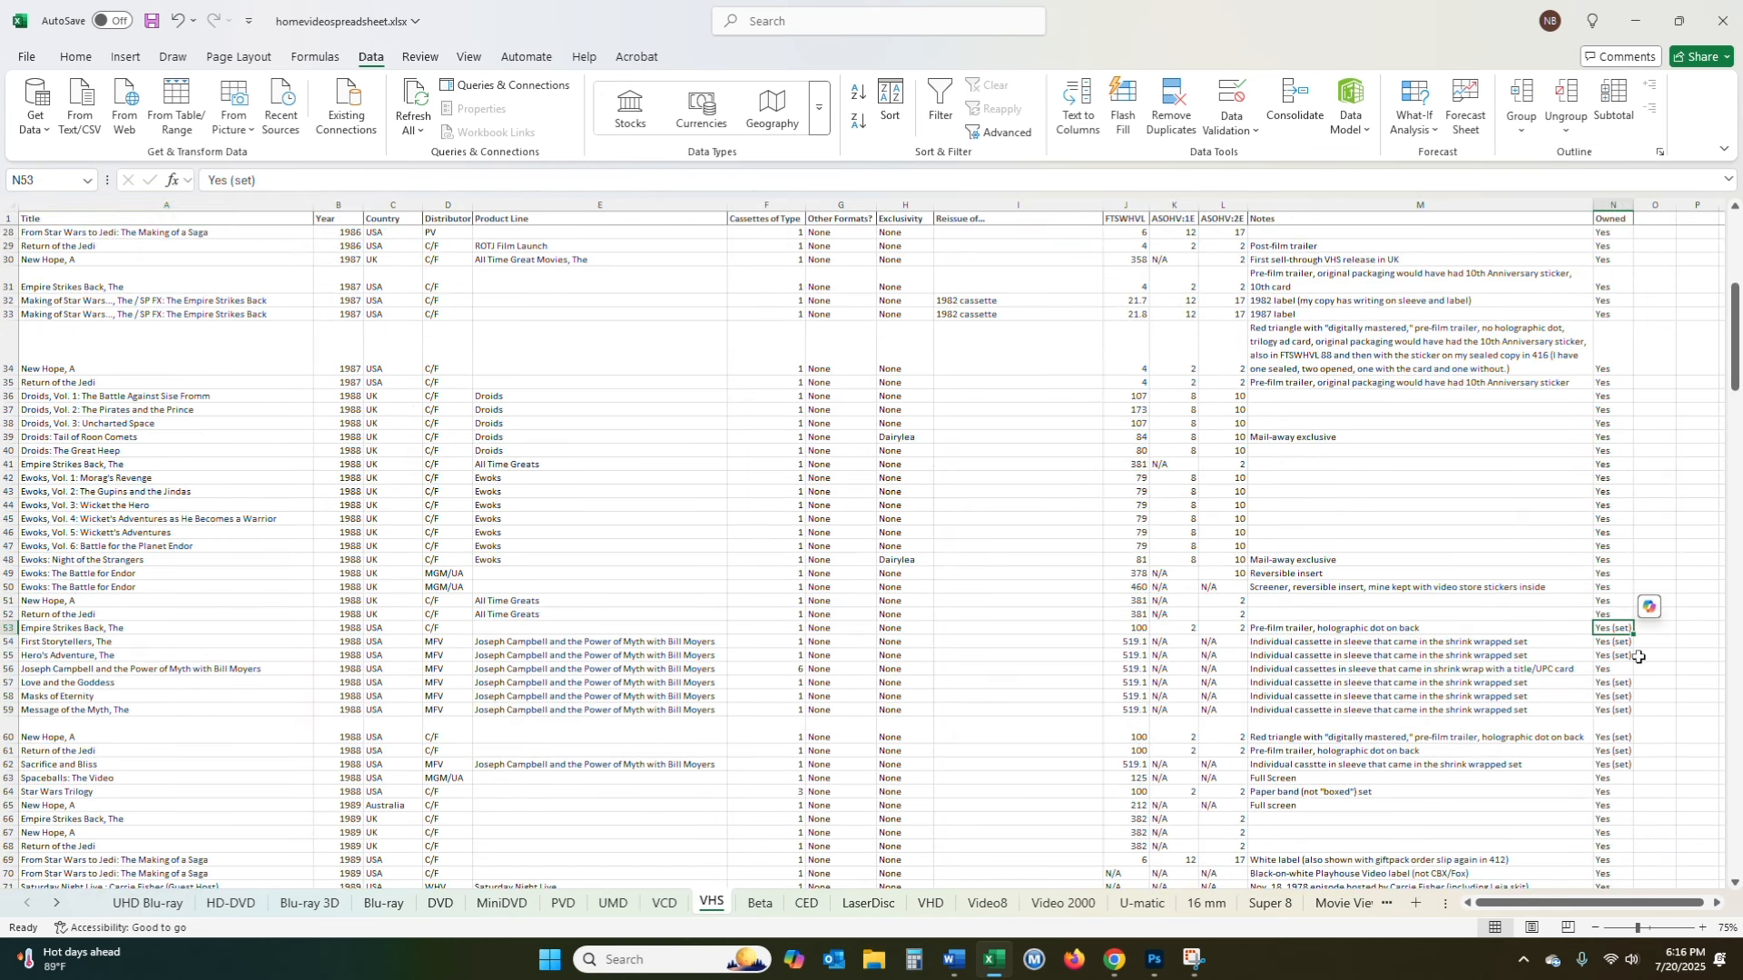
left_click(1452, 696)
scroll(1268, 735, "down", 12)
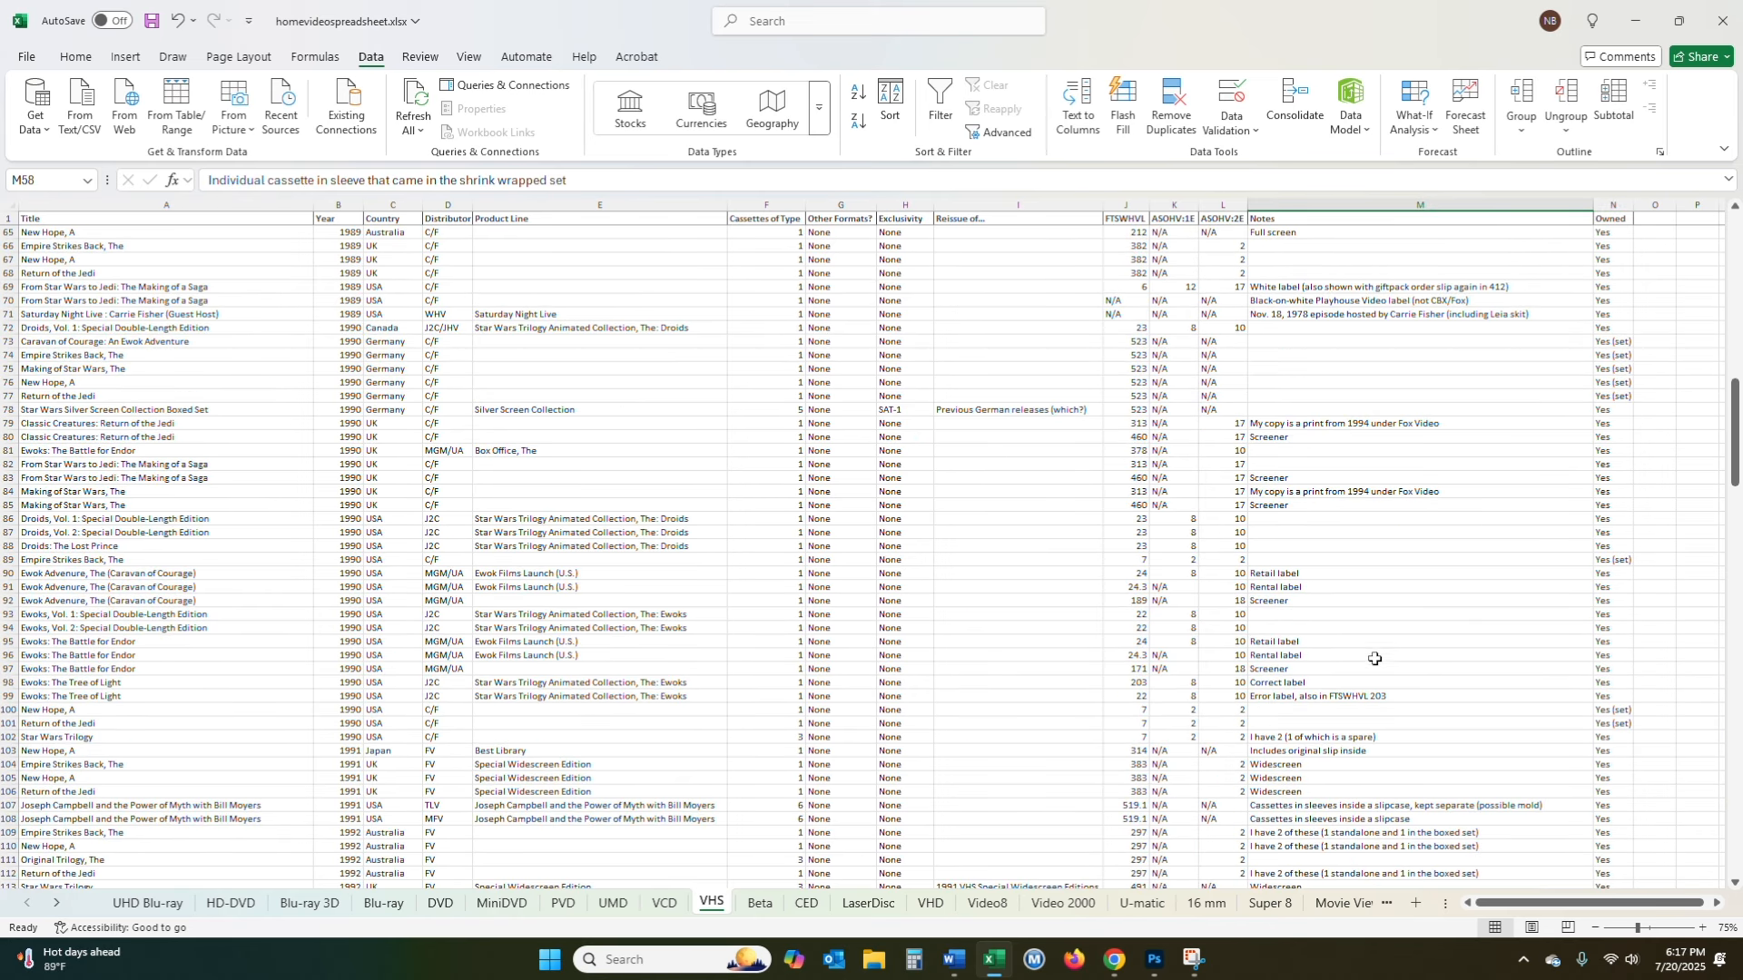
- Compare the Owned entries marked as part of a set in N100, N101 and N89, ending back on N100
left_click(1605, 711)
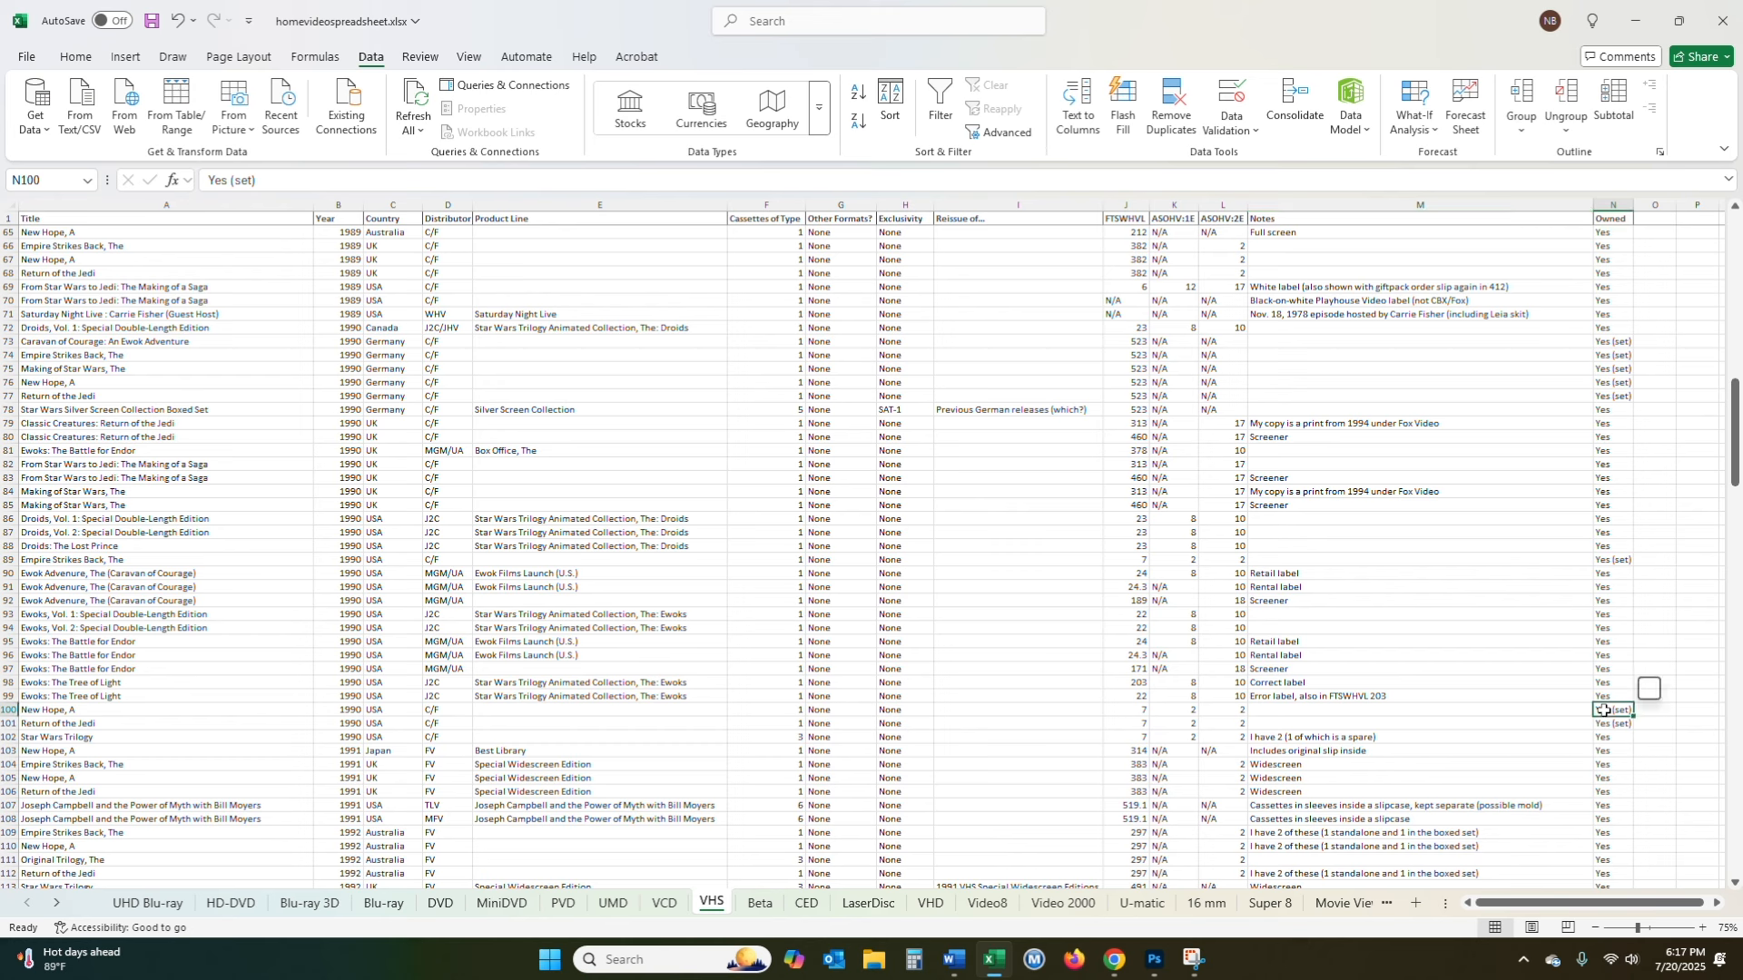
key("Down")
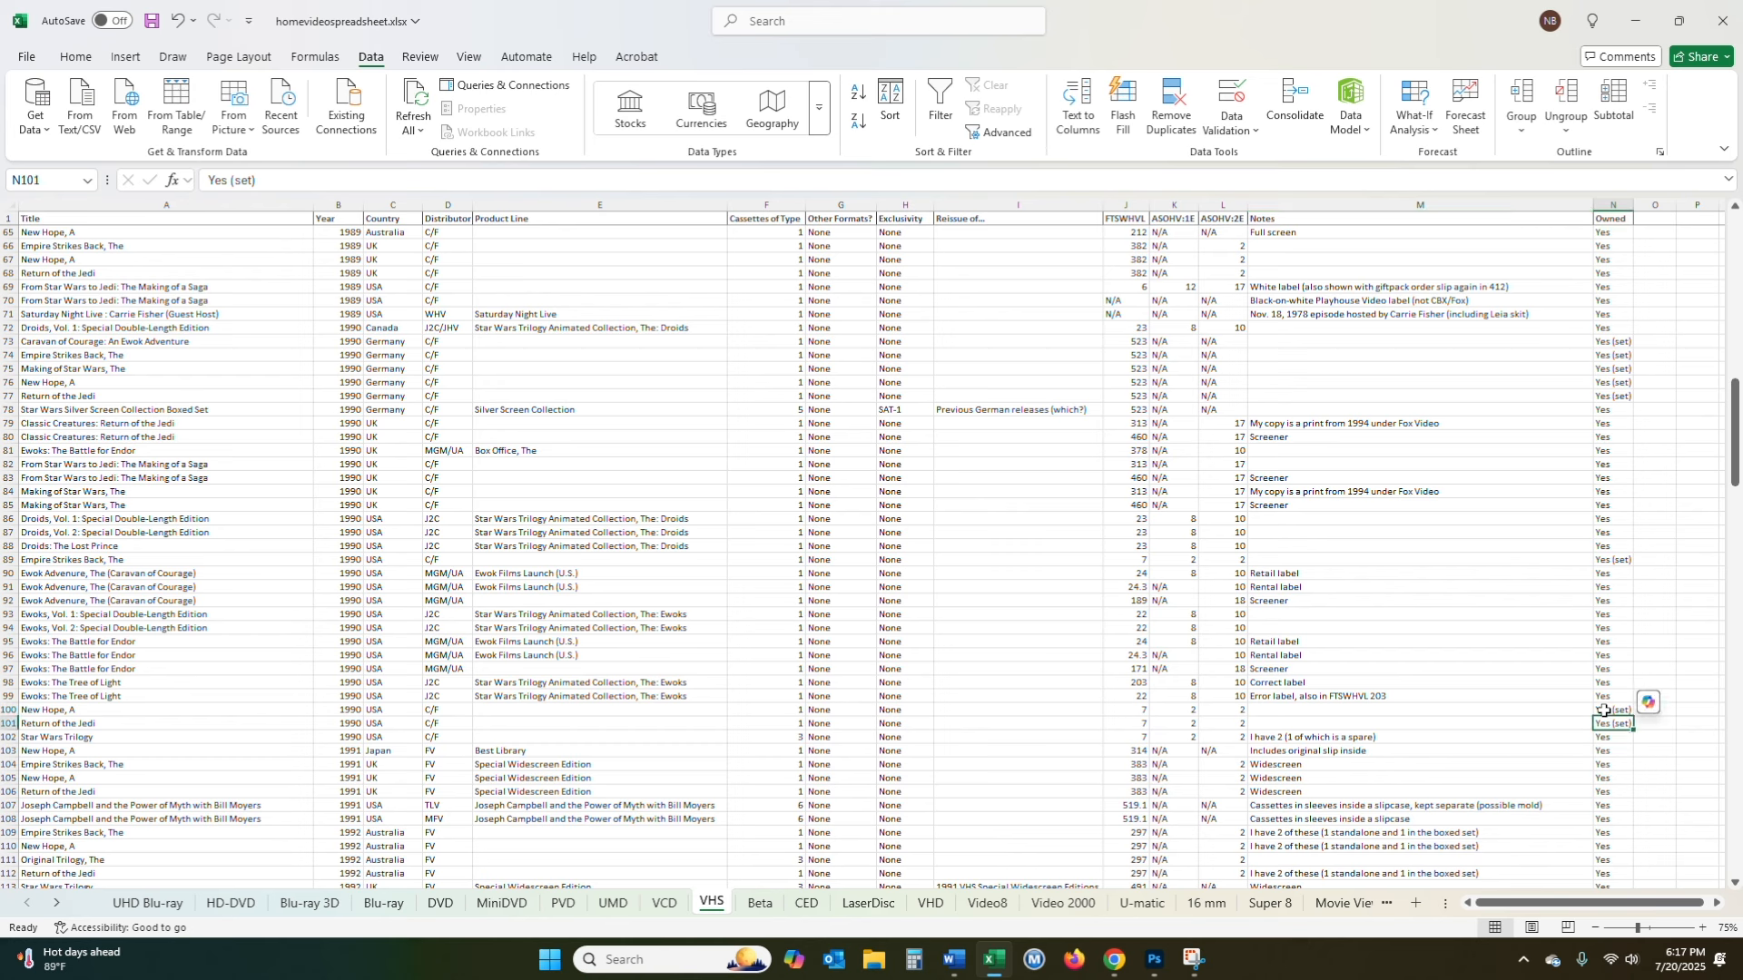
key("Up")
key("Up")
key("Up")
key("Up")
key("Up")
key("Up")
key("Up")
key("Up")
key("Up")
key("Up")
key("Up")
key("Up")
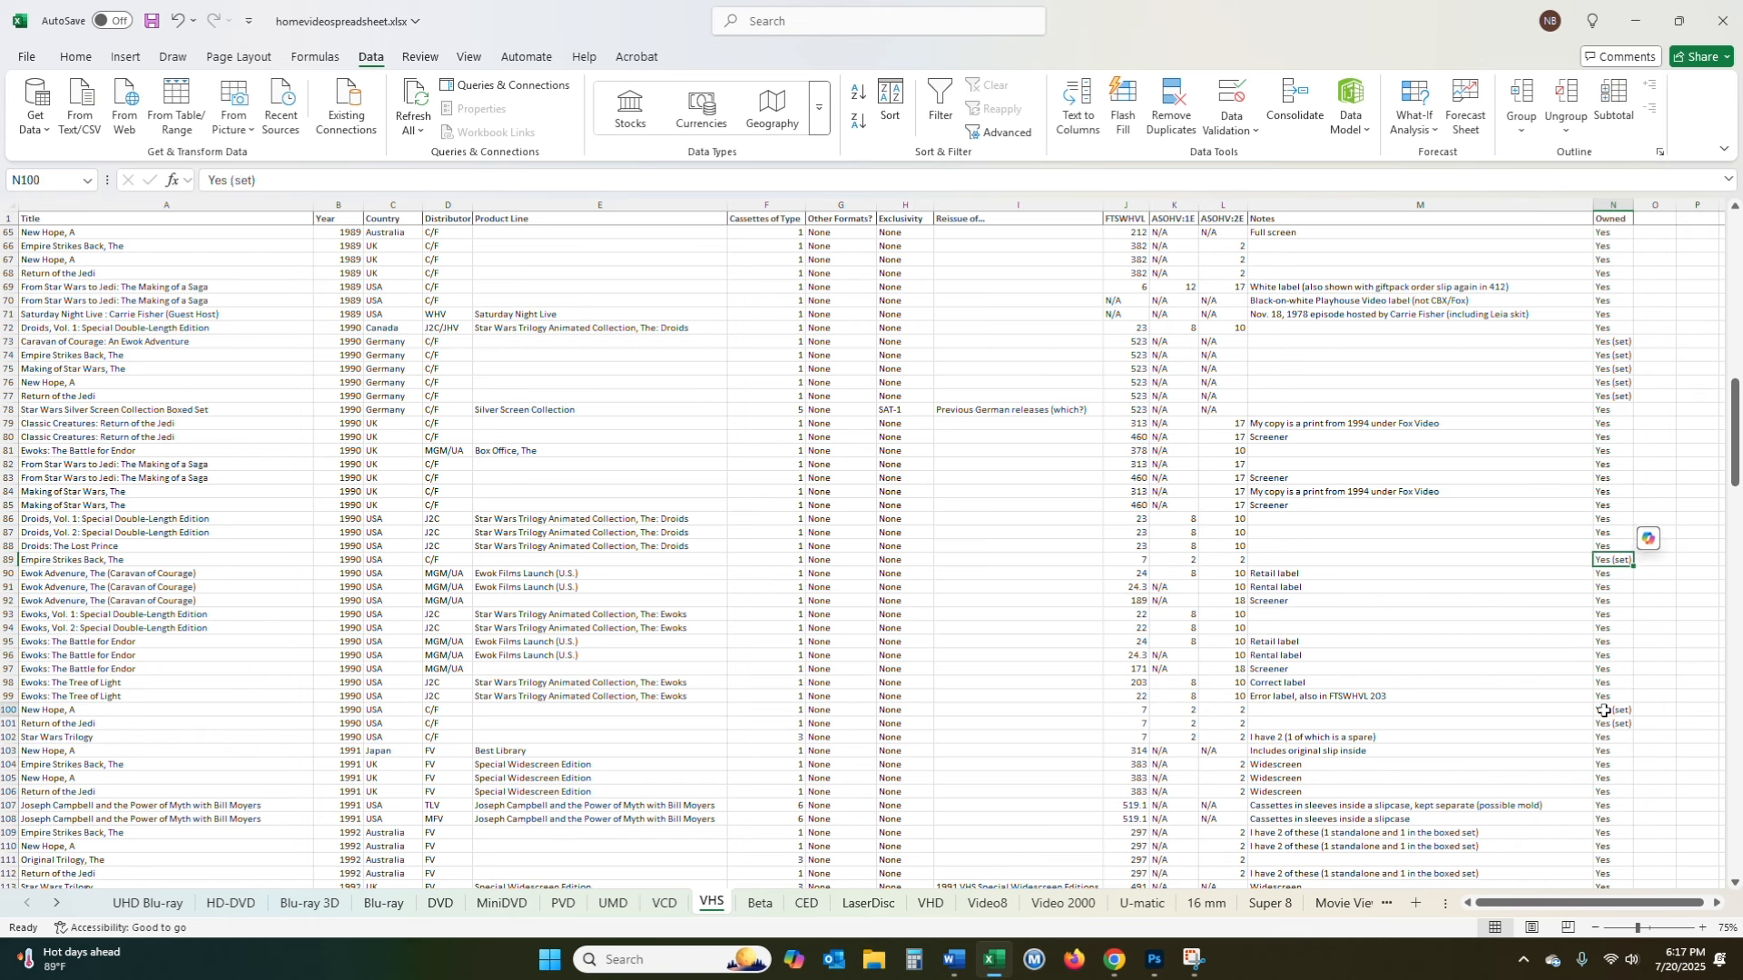
left_click(1604, 710)
- Read across the Star Wars Trilogy entry in row 102 and return to its title in A102
left_click(355, 737)
key("Left")
key("Right")
key("Right")
key("Right")
key("Right")
key("Right")
key("Right")
key("Right")
key("Right")
key("Right")
key("Right")
key("Right")
key("Right")
key("Right")
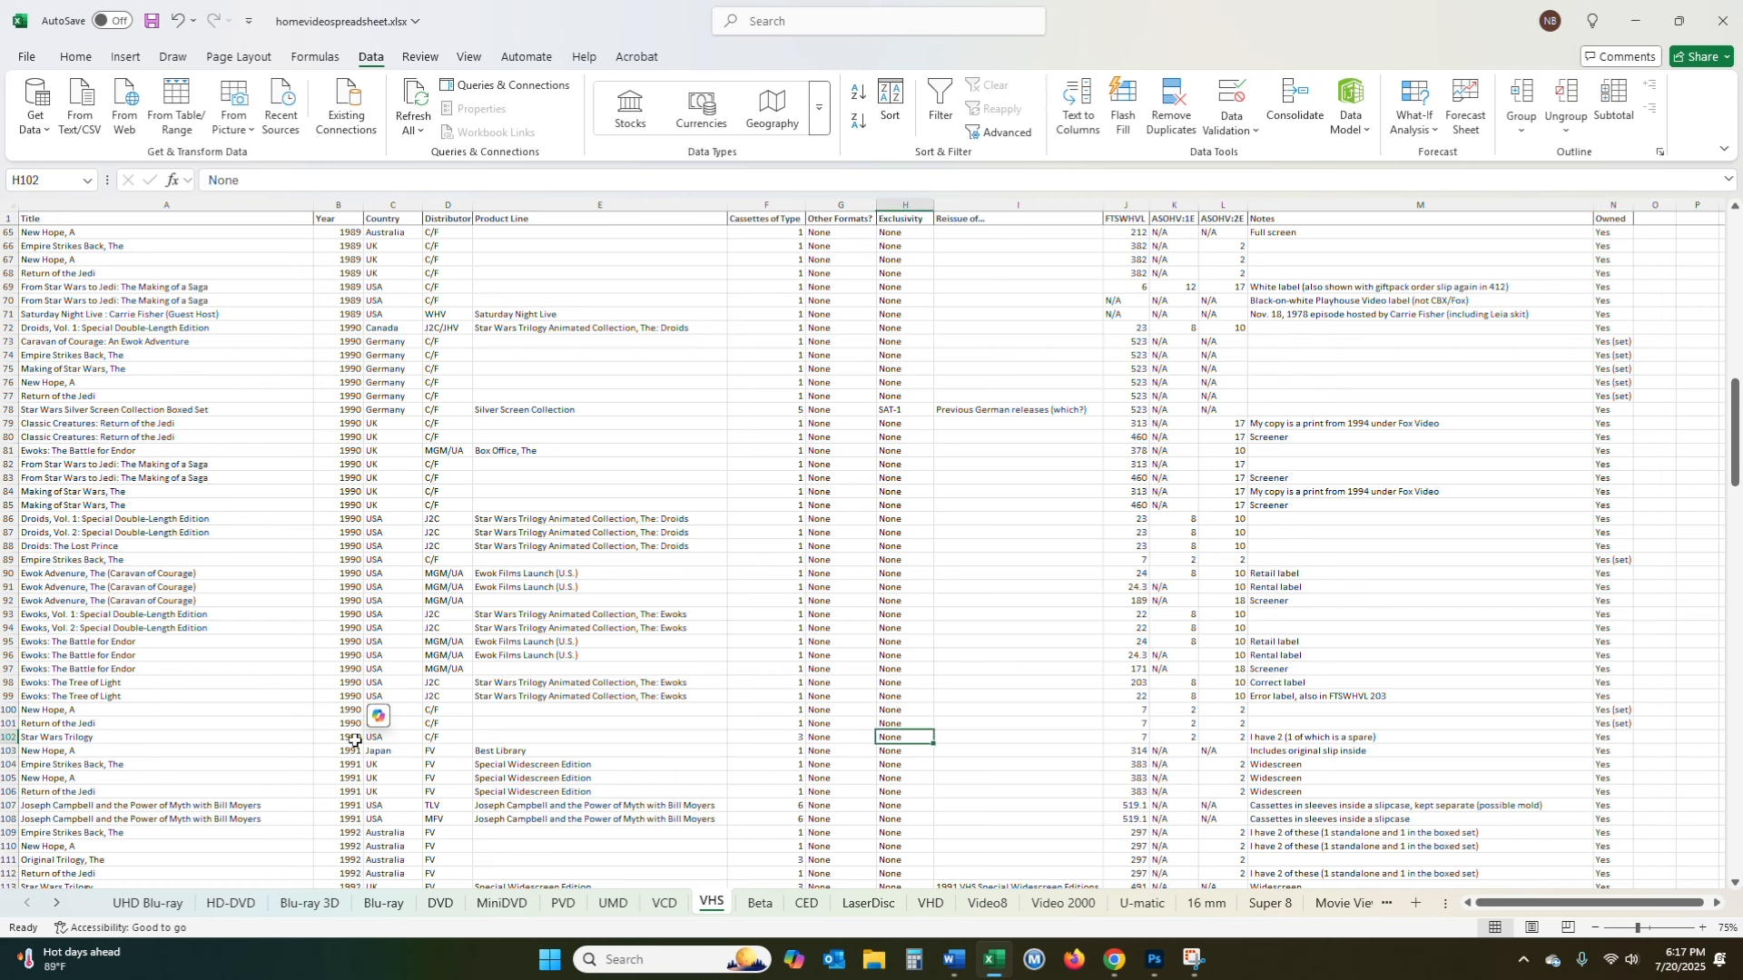
key("Home")
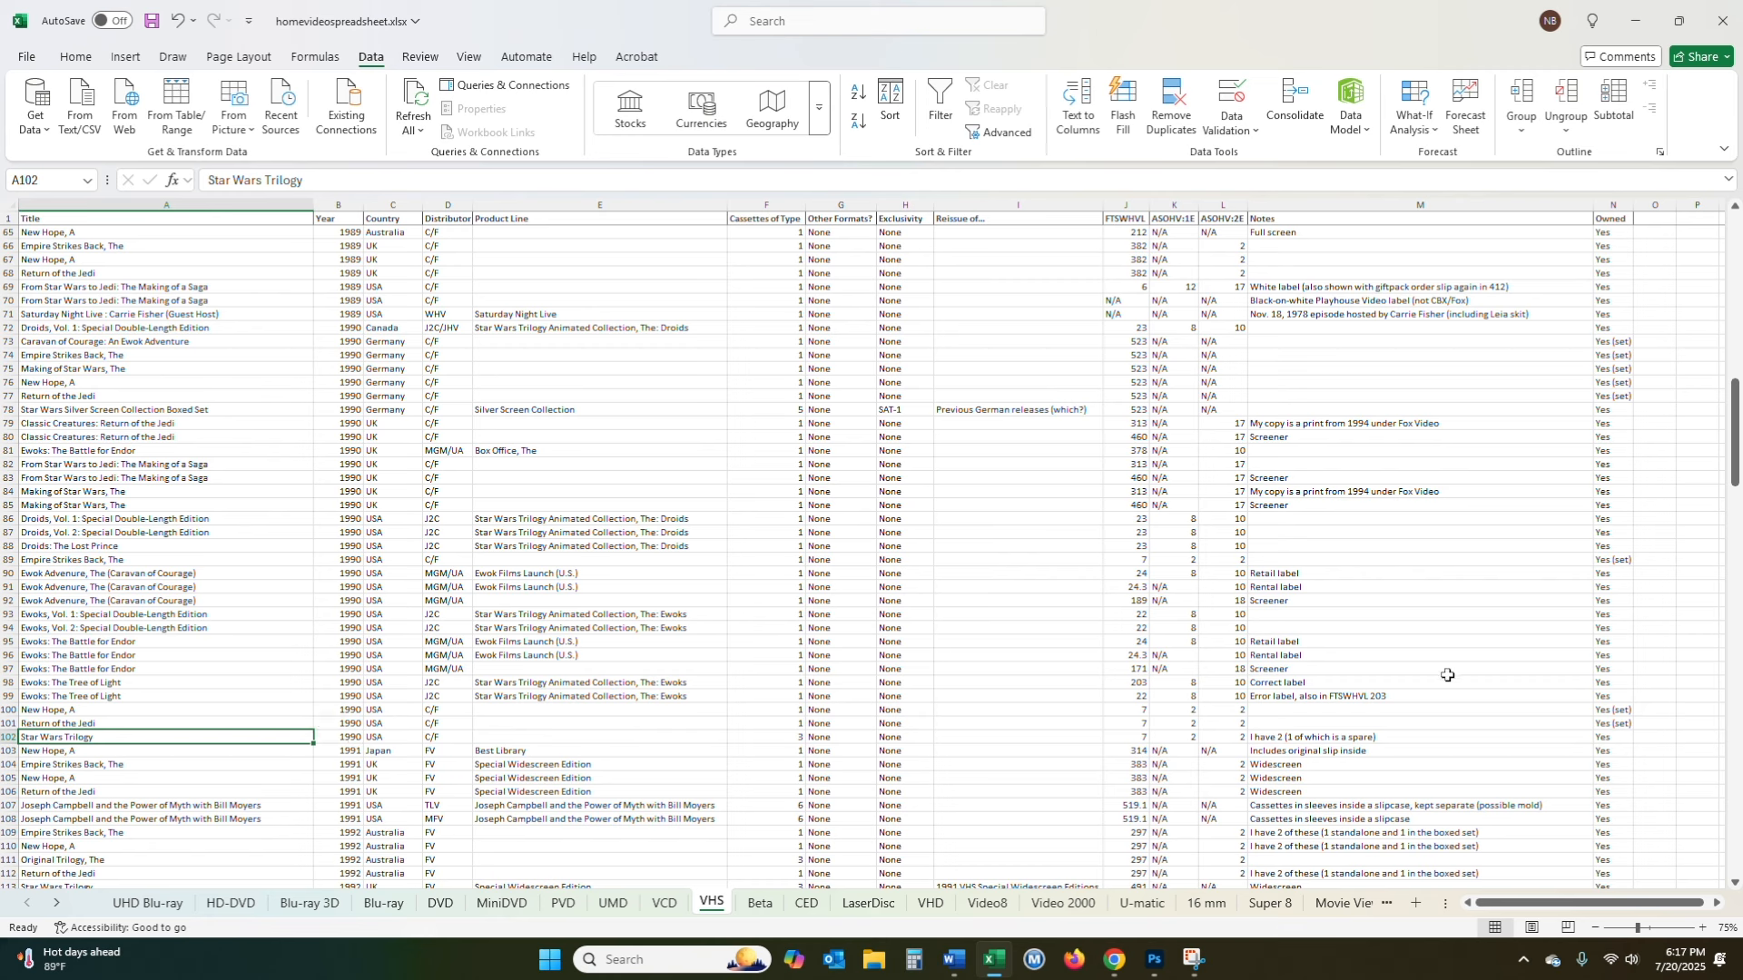
- Examine the FTSWHVL reference and Notes entries for the Ewoks: The Tree of Light release in row 99
left_click(1616, 674)
left_click(1459, 695)
left_click(1443, 298)
left_click(1392, 695)
left_click(1135, 696)
left_click(1443, 698)
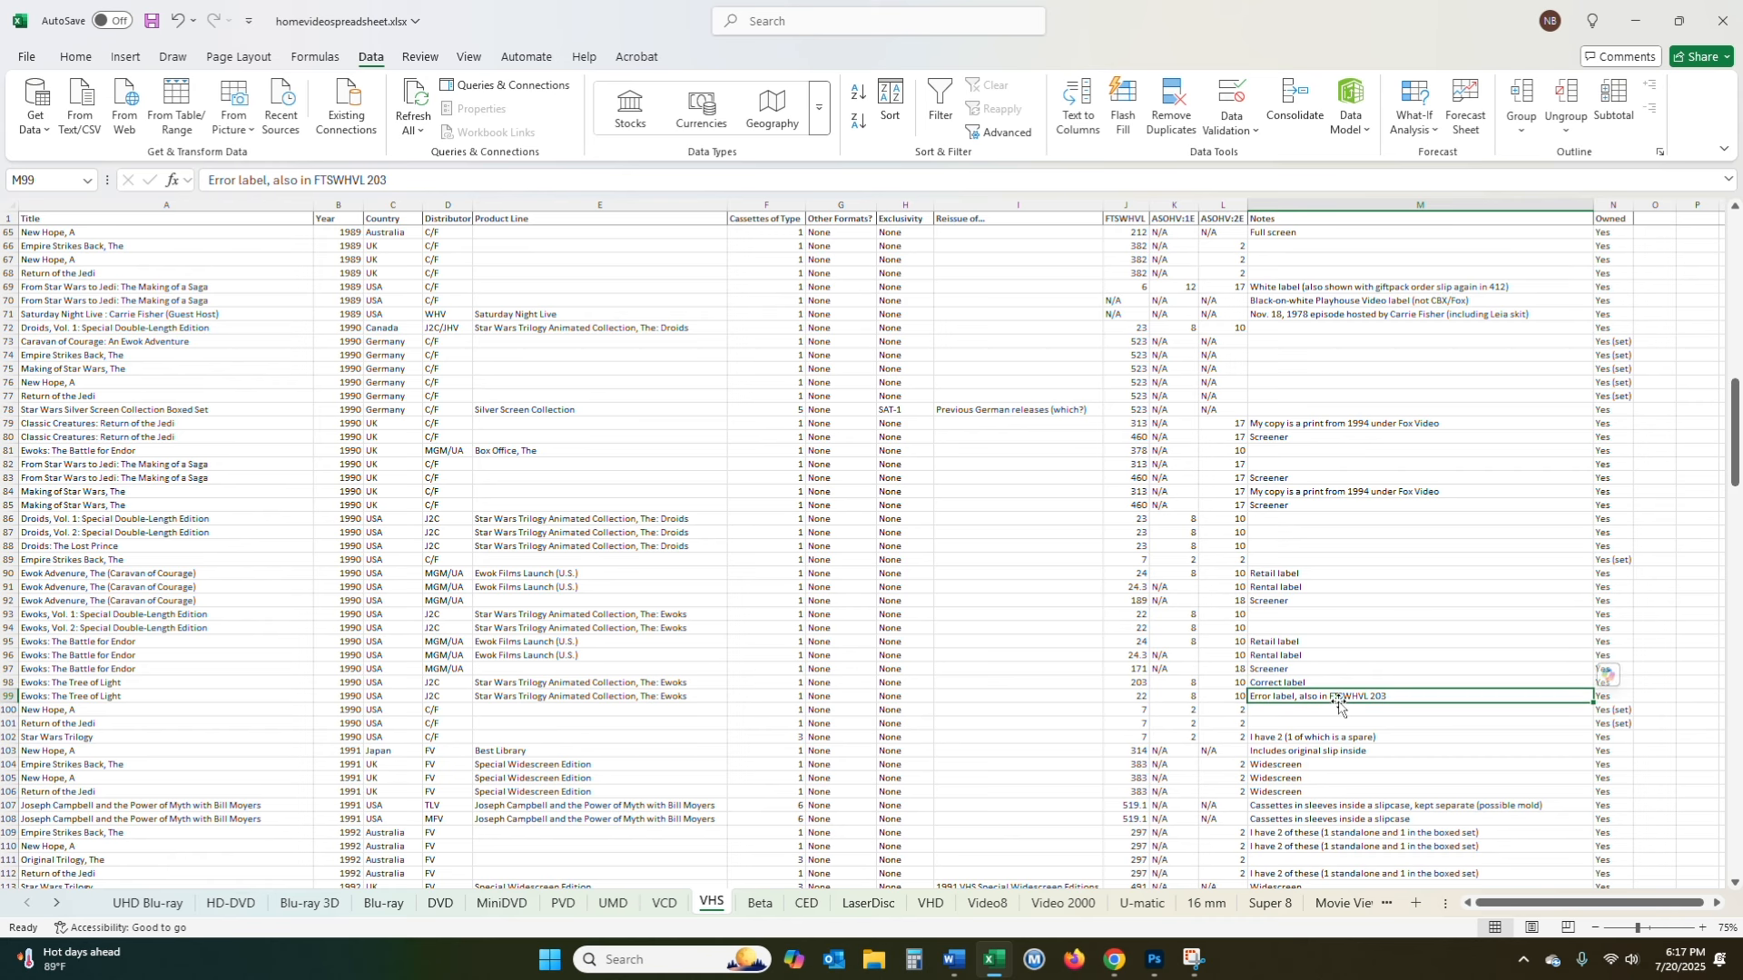
- Compare the Blu-ray, DVD, MiniDVD and PVD worksheets, ending back on the VHS worksheet
left_click(335, 906)
left_click(355, 907)
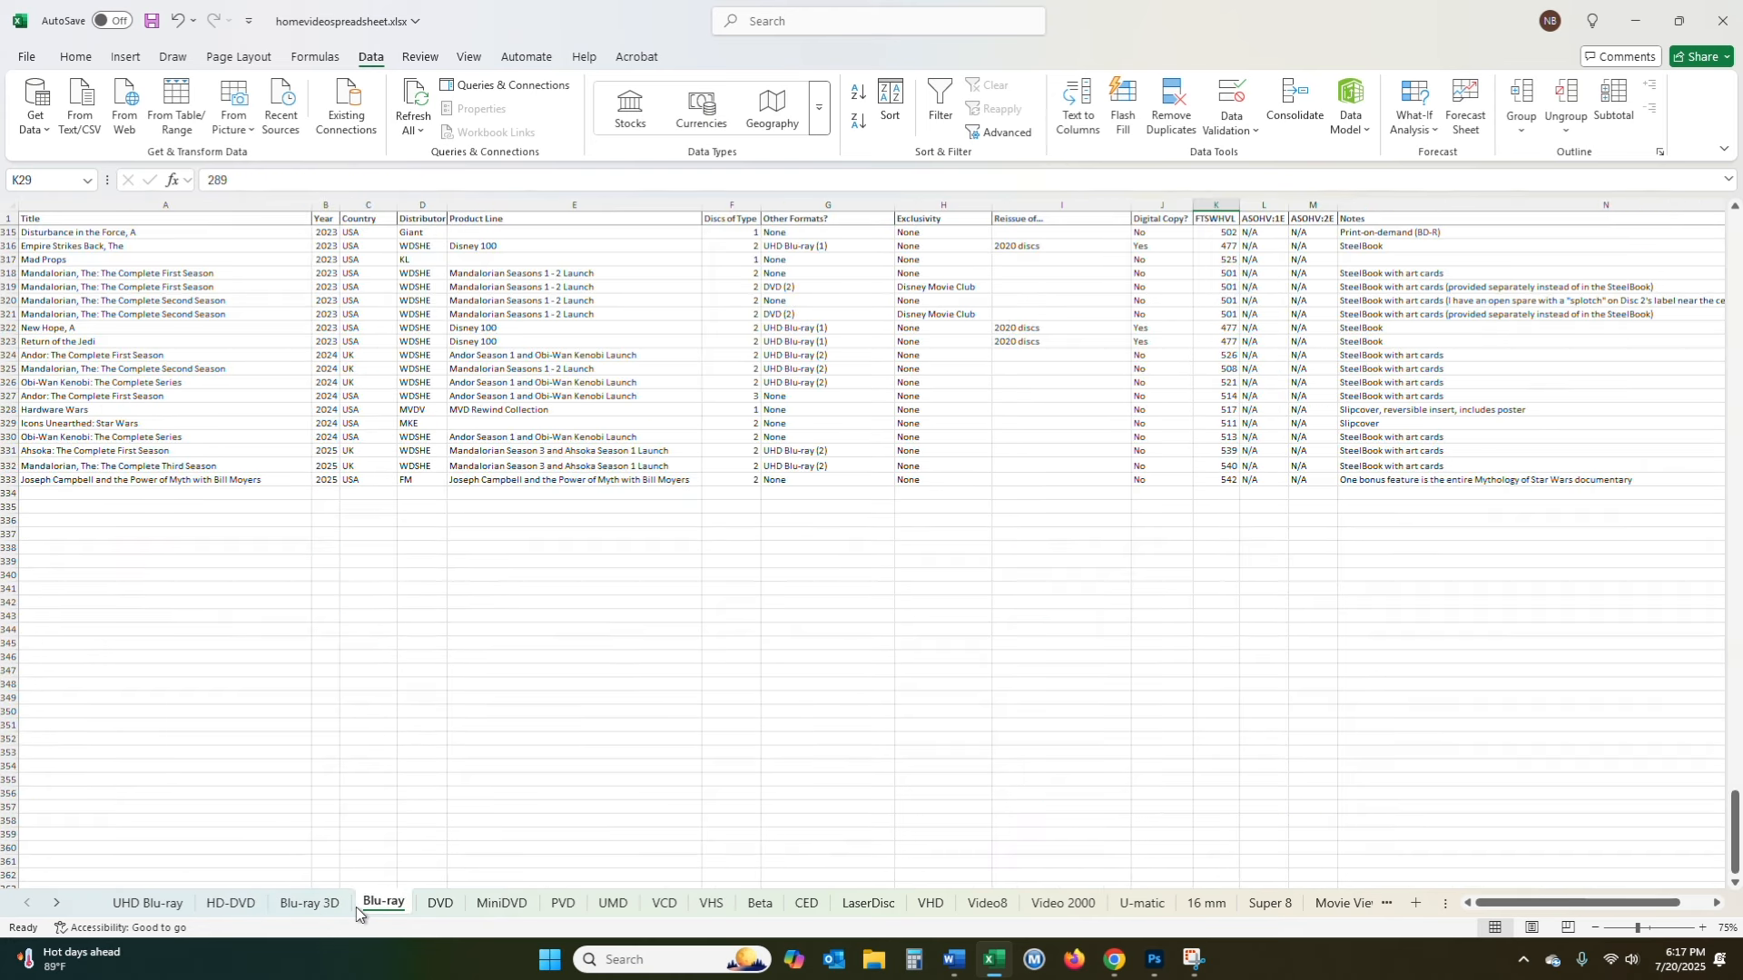
left_click(433, 906)
left_click(482, 906)
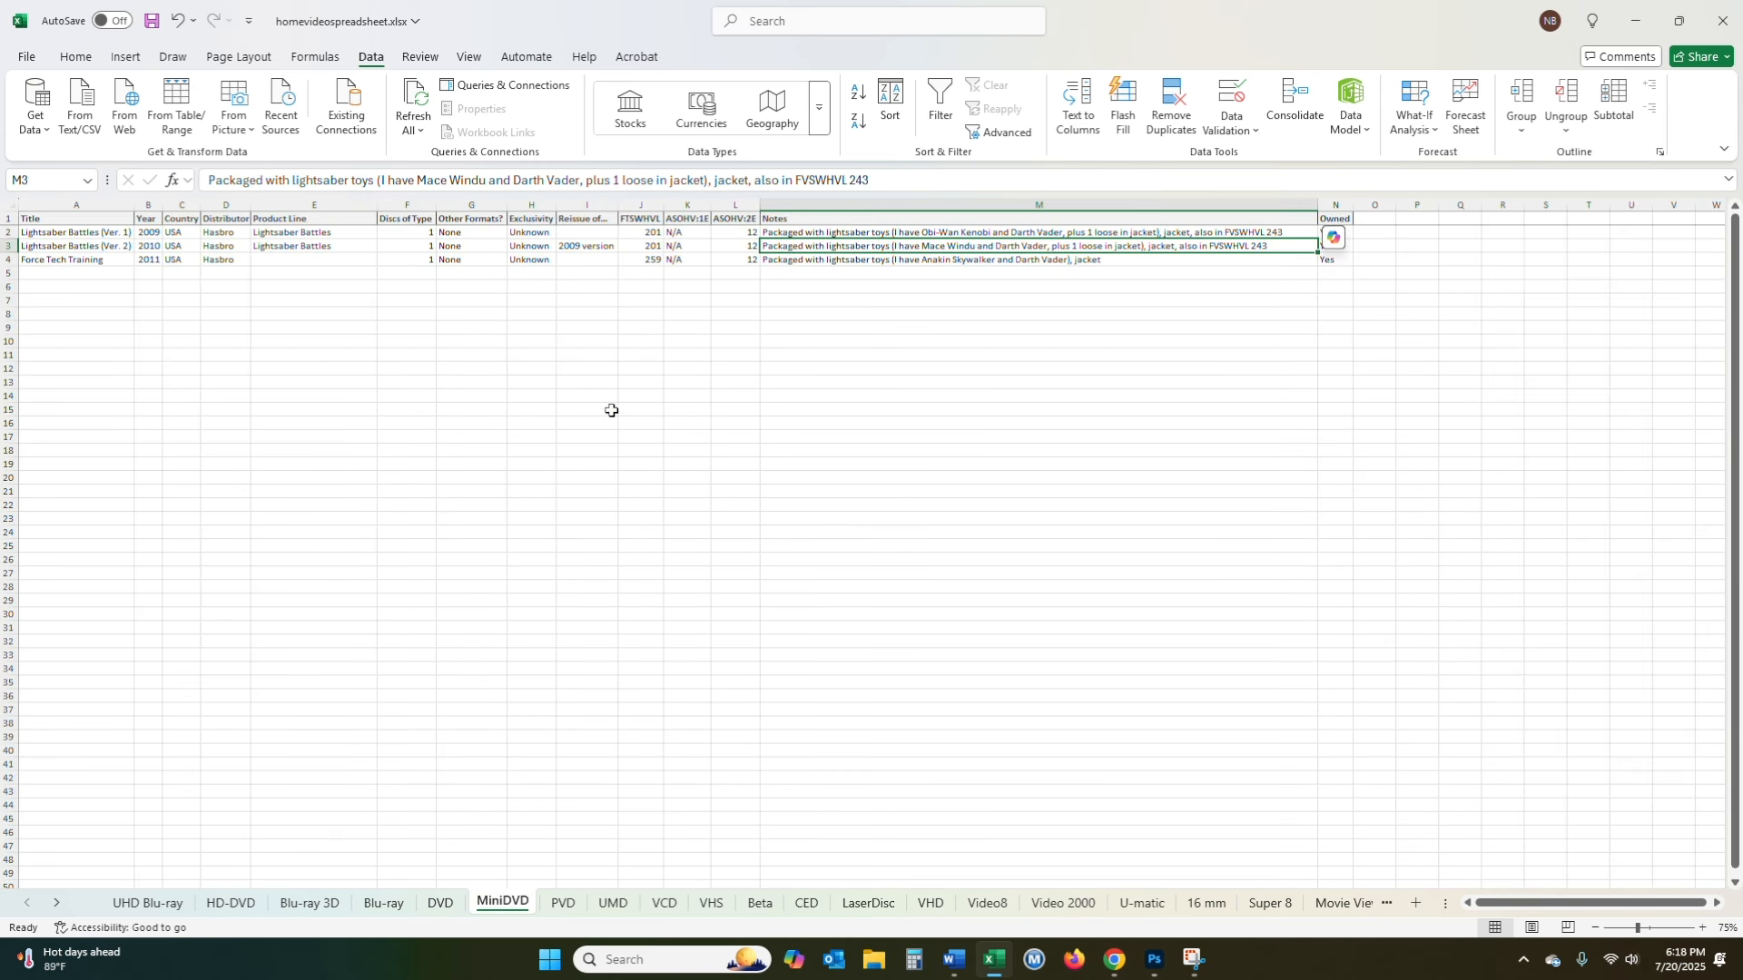
left_click(562, 903)
left_click(717, 905)
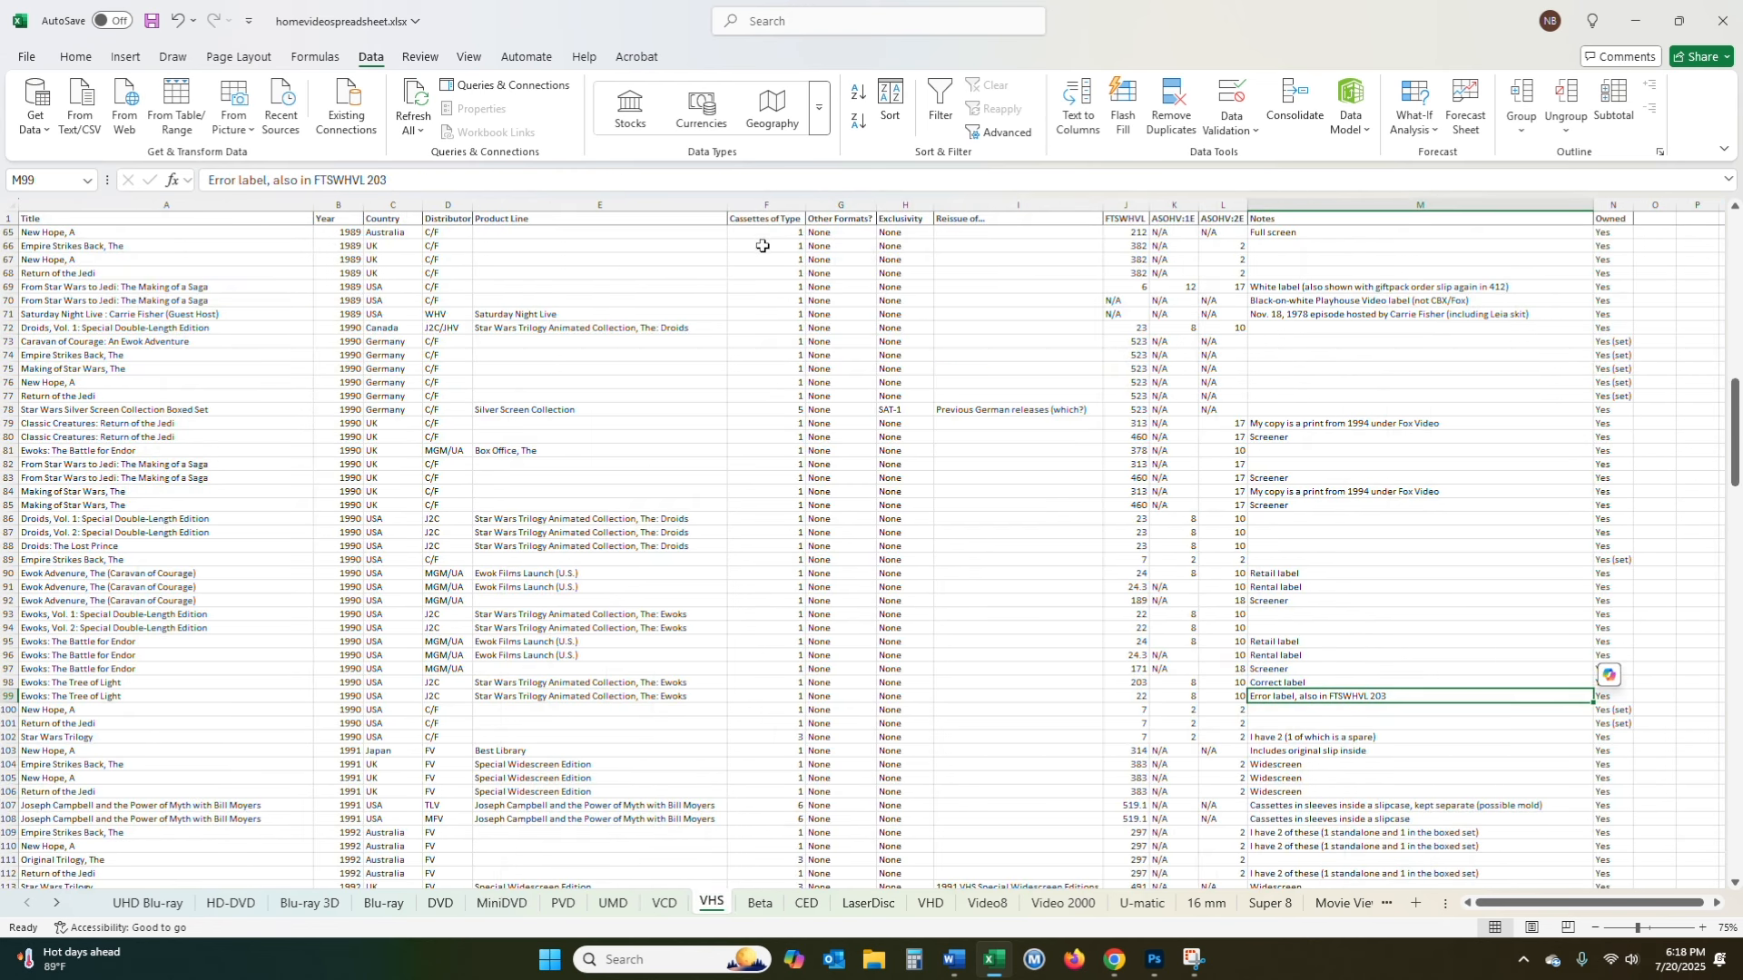
- View the CED, LaserDisc, VHD, Video 2000, U-matic, 16 mm and Super 8 worksheets in turn
left_click(807, 905)
left_click(869, 904)
left_click(940, 905)
left_click(1063, 903)
left_click(1142, 903)
left_click(1206, 902)
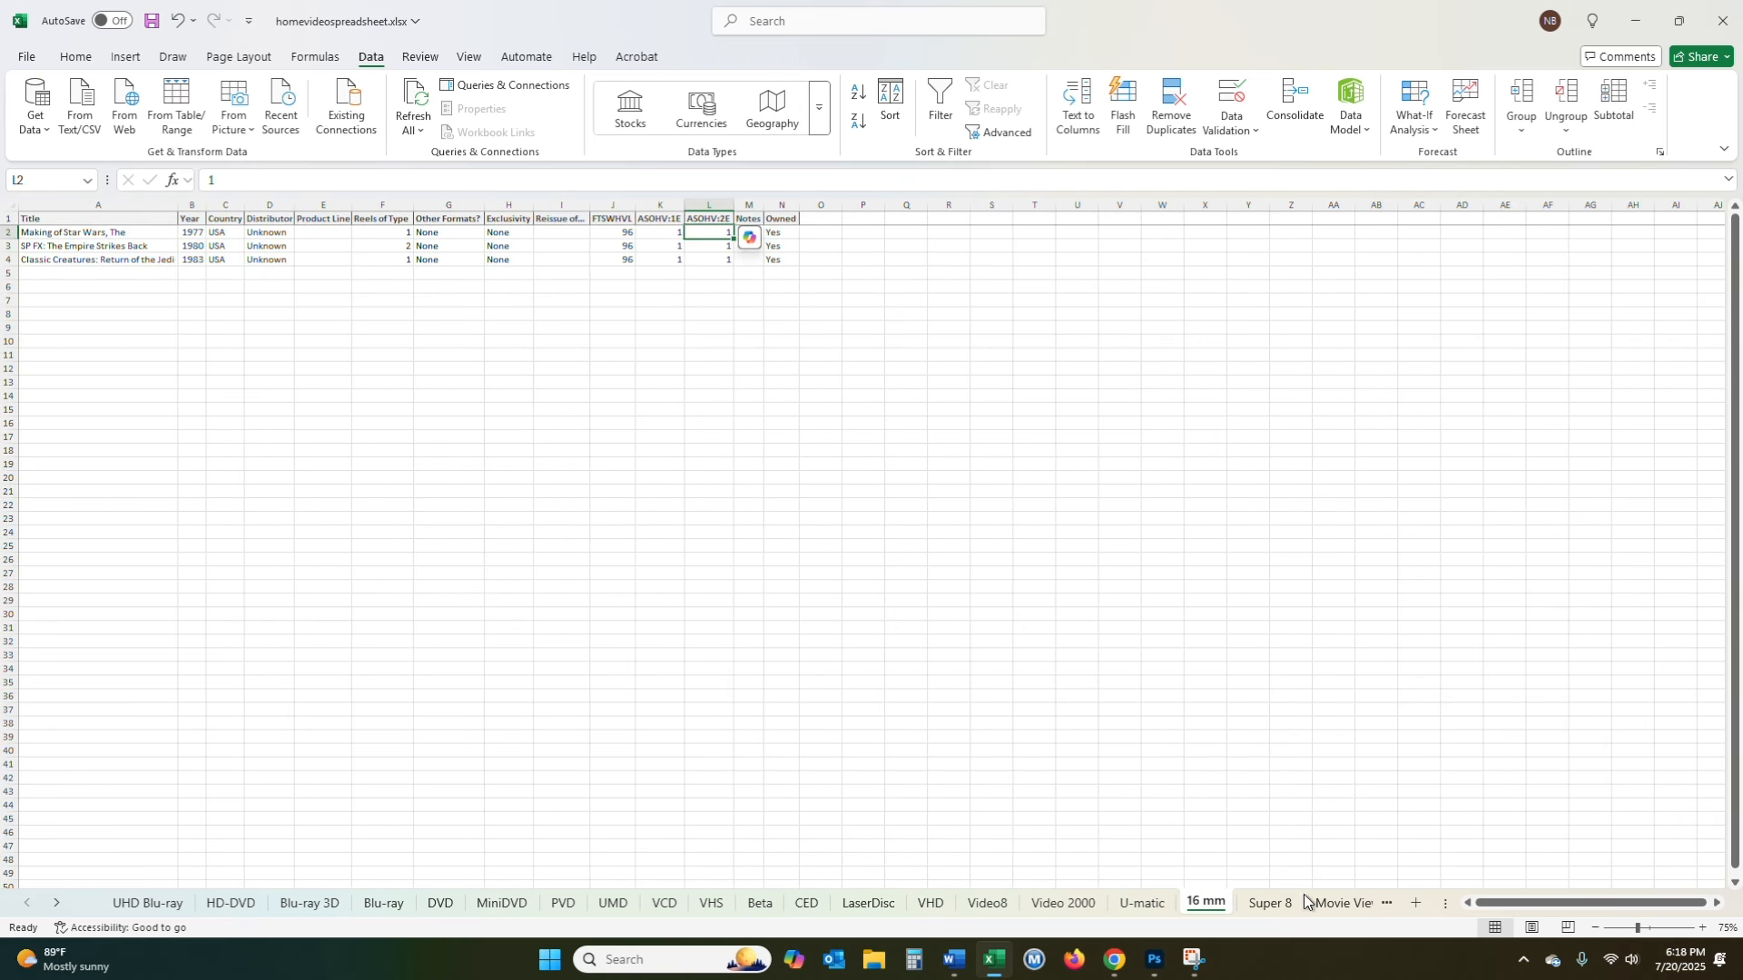
left_click(1258, 902)
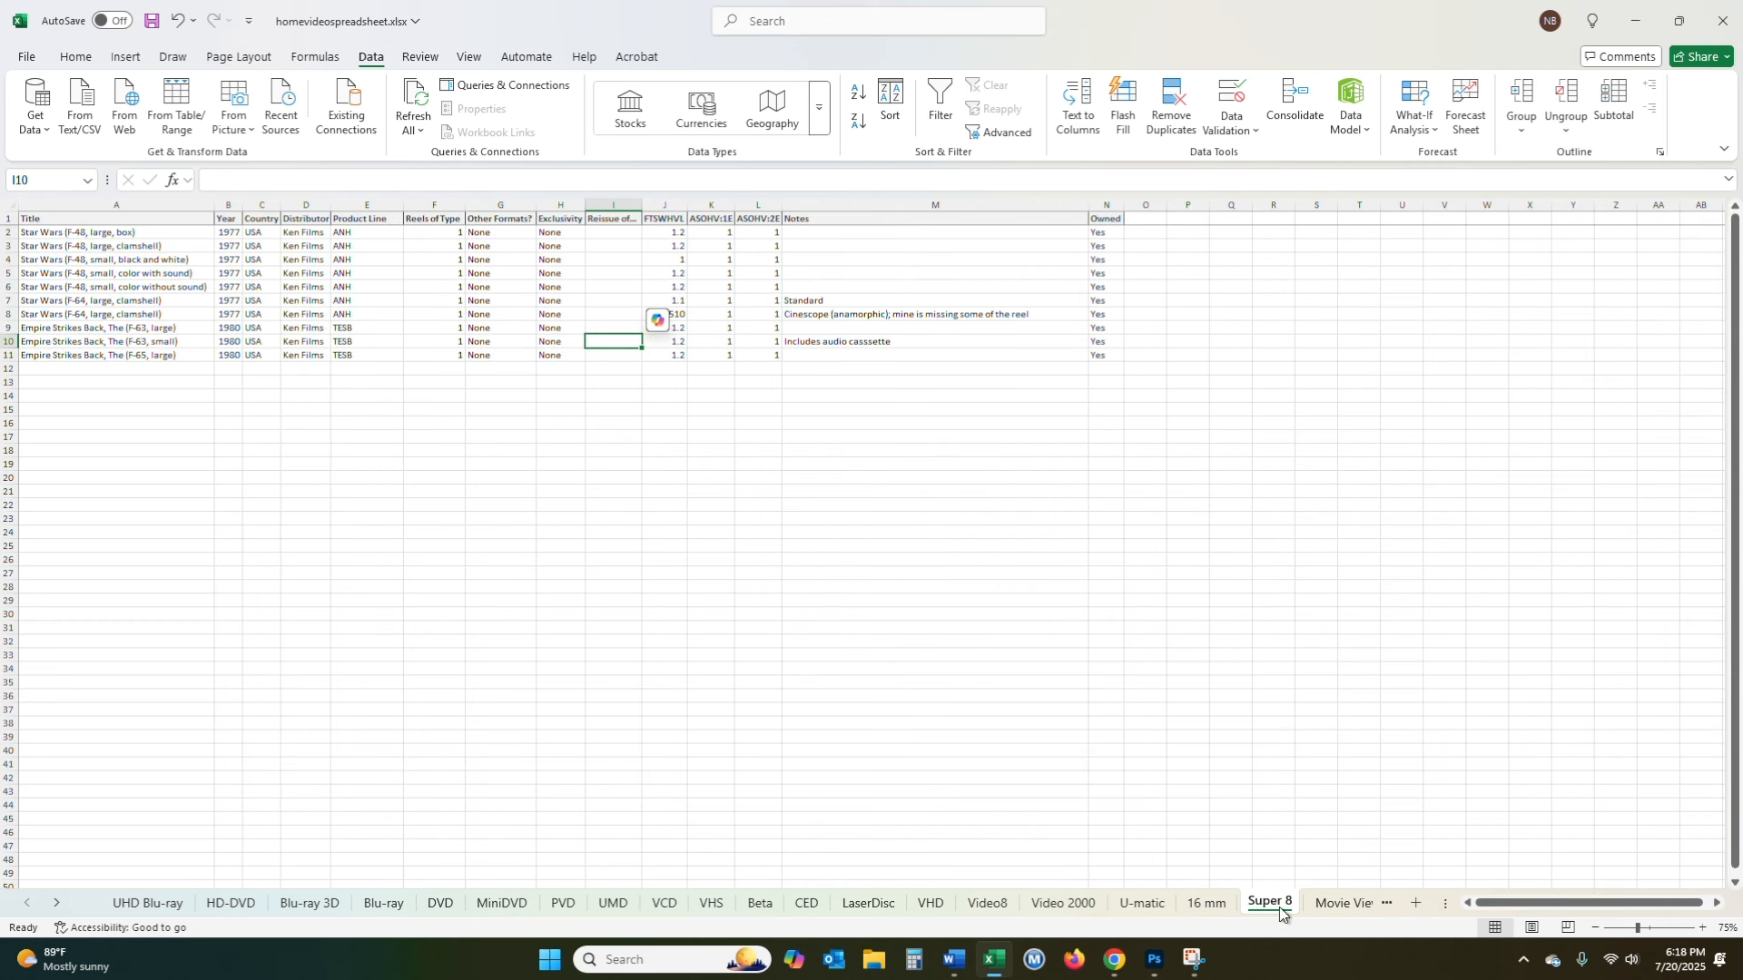
- View the Movie Viewer, Minicinex and Figure Packs worksheets in turn
left_click(1333, 905)
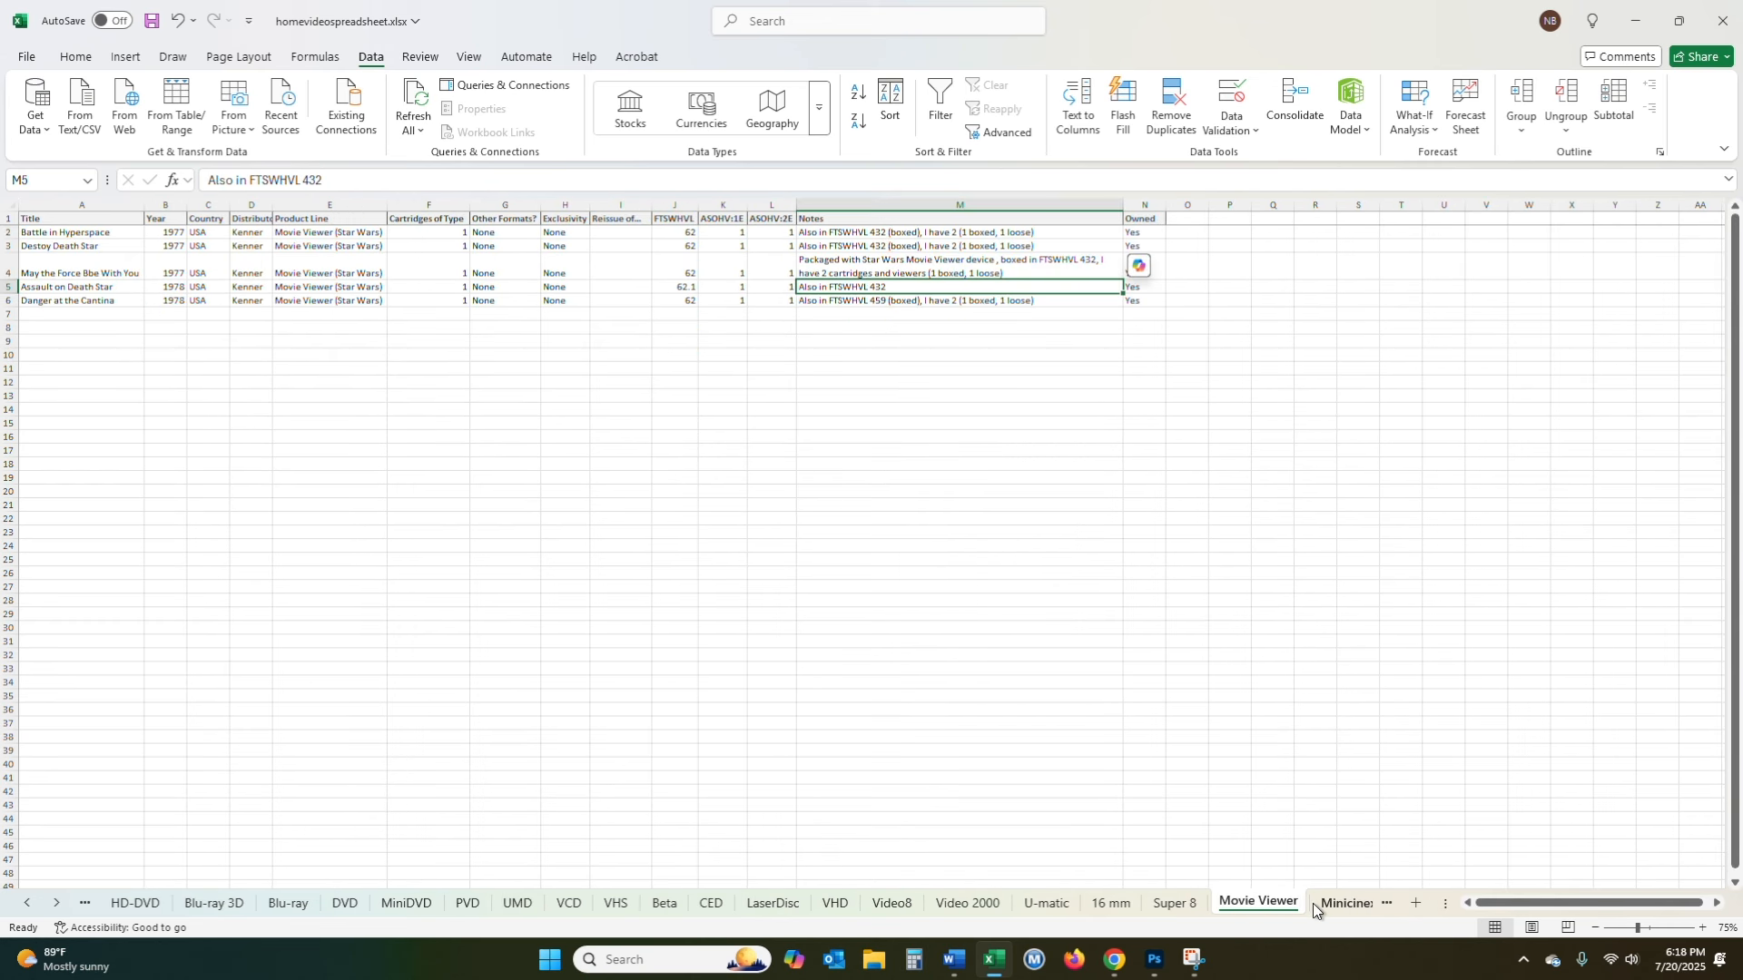
left_click(1334, 904)
left_click(1328, 905)
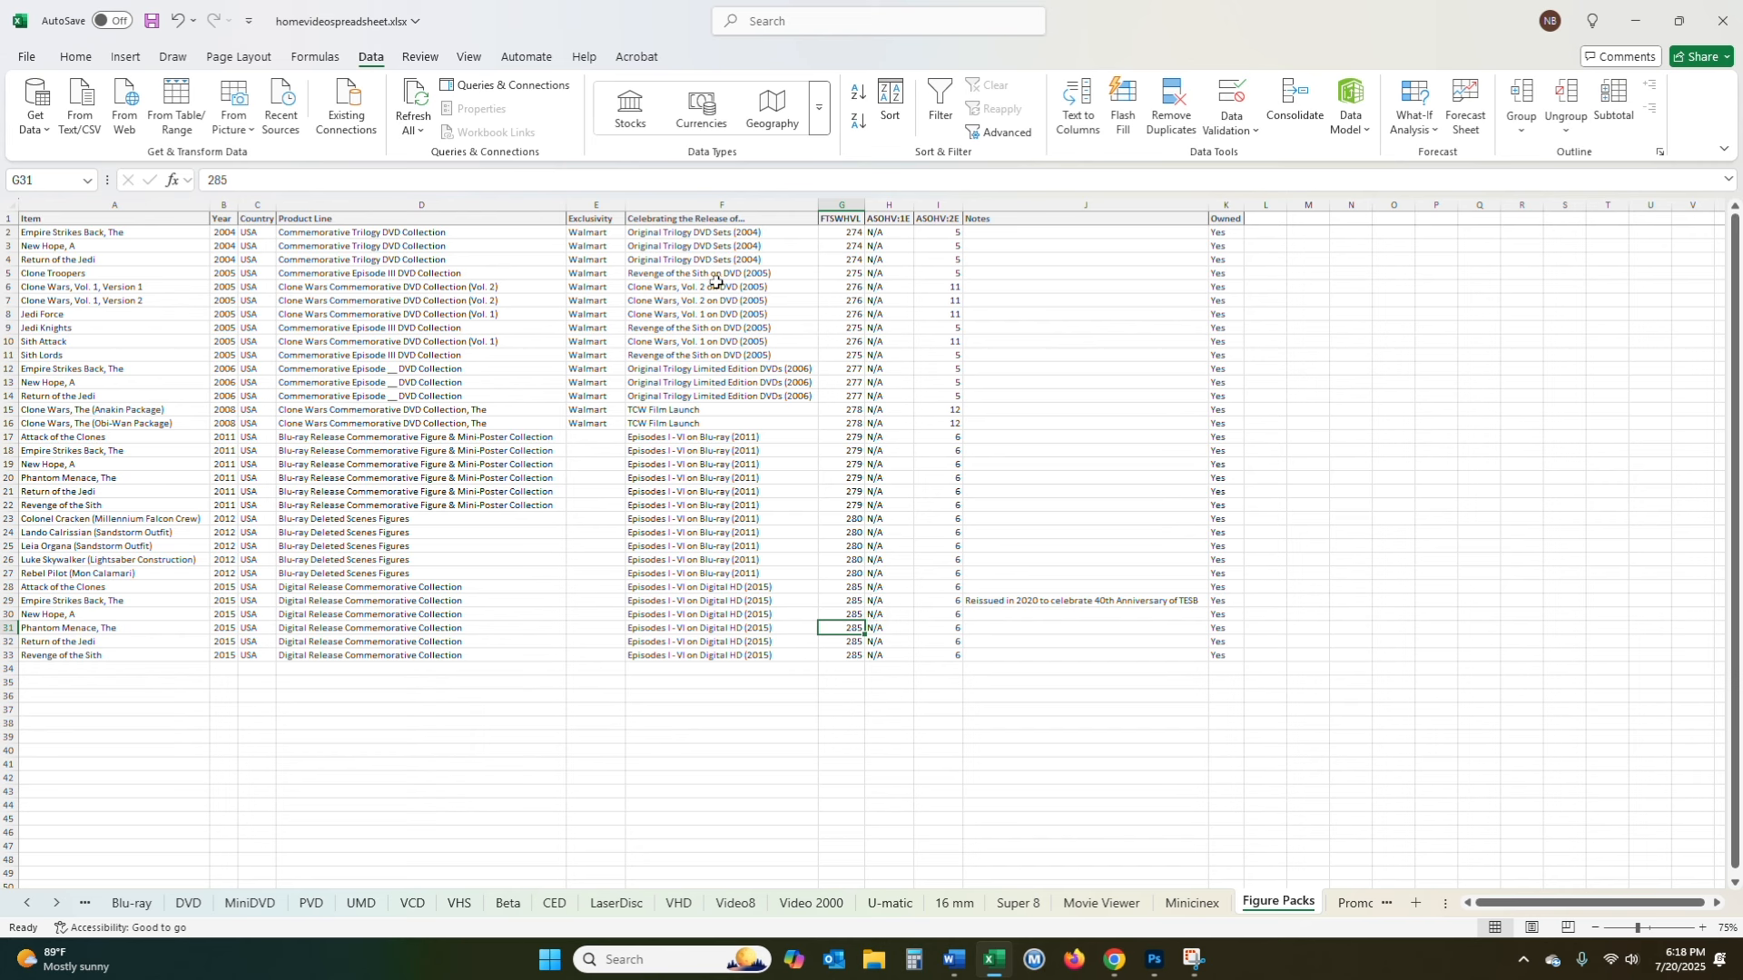
- View the Promo Items and Related worksheets, ending on the Key worksheet of abbreviations
left_click(1384, 905)
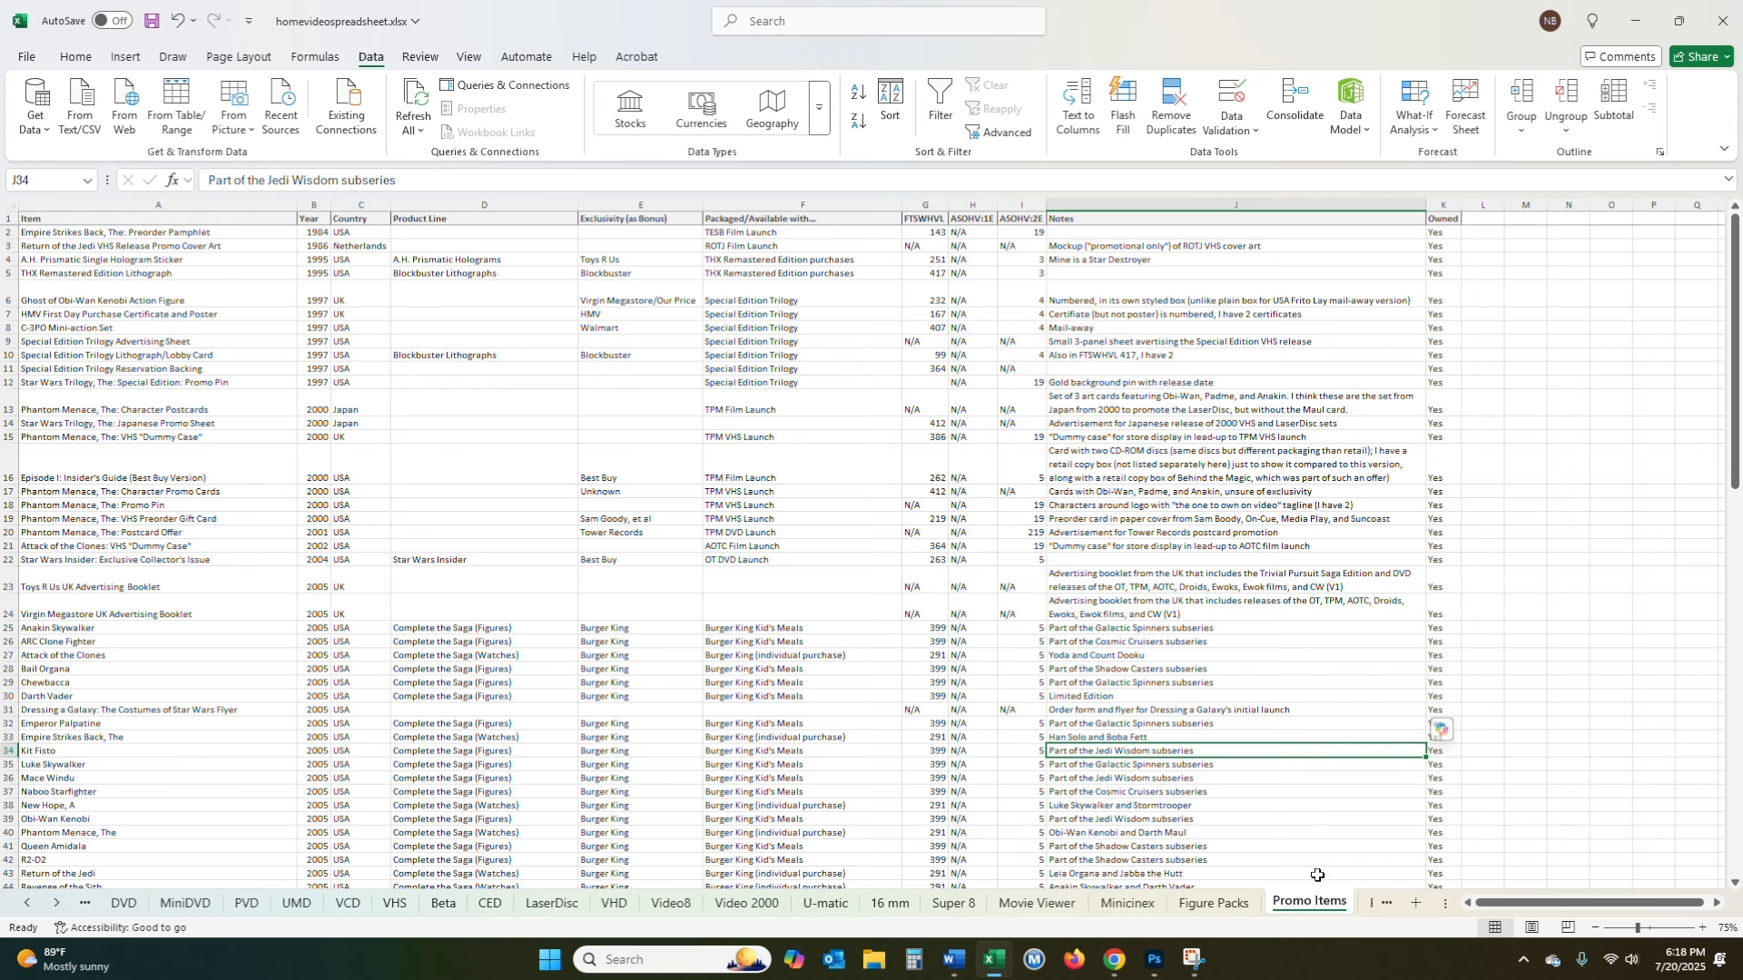
left_click(1370, 903)
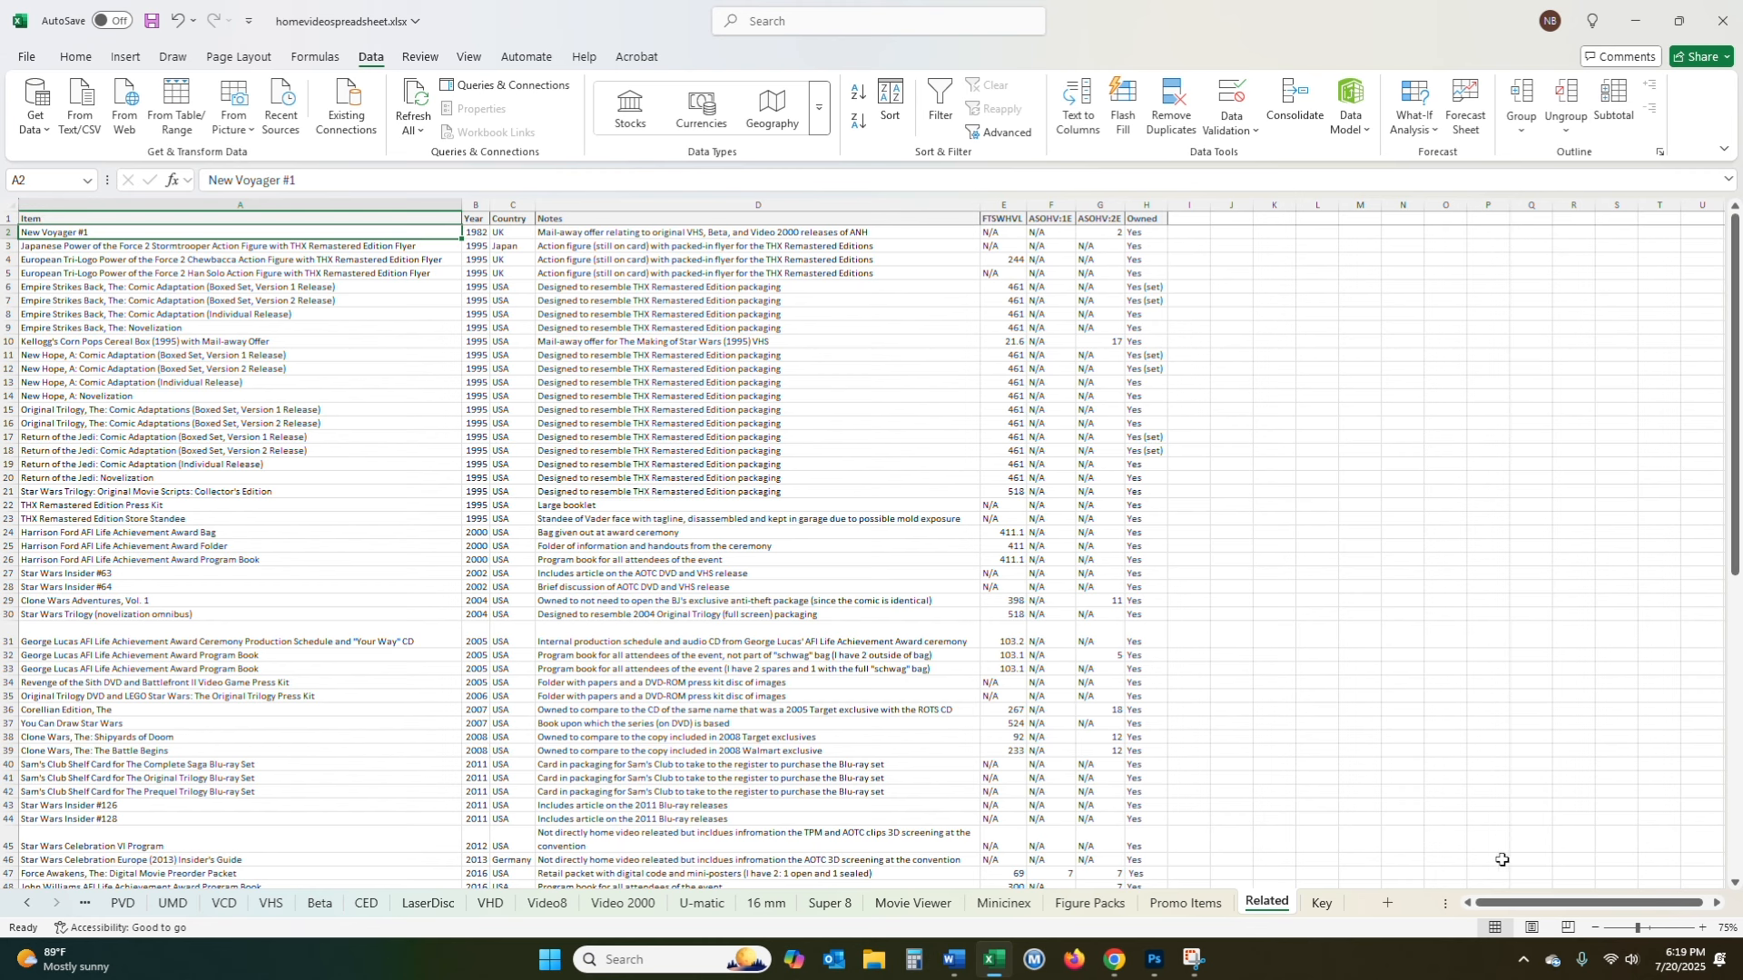
left_click(1322, 903)
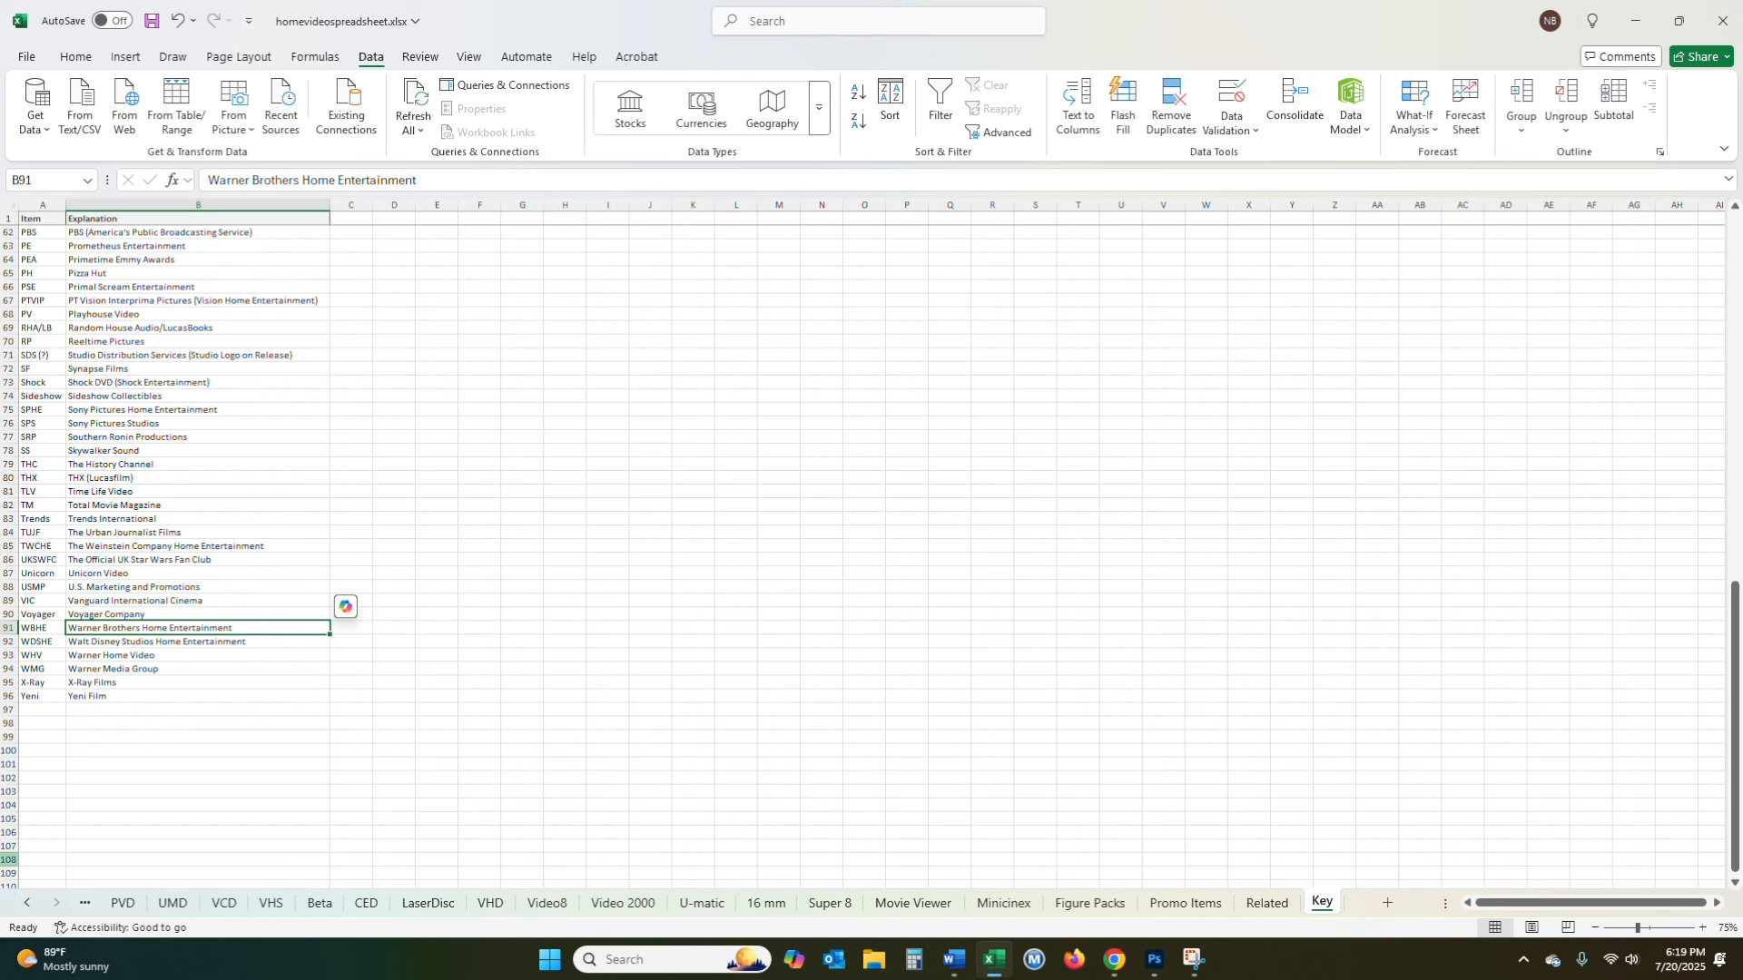
- Go back through the worksheets to the start of the workbook and show the Blu-ray worksheet
left_click(27, 903)
left_click(27, 904)
left_click(27, 903)
left_click(56, 903)
left_click(50, 909)
left_click(50, 909)
left_click(27, 905)
left_click(27, 905)
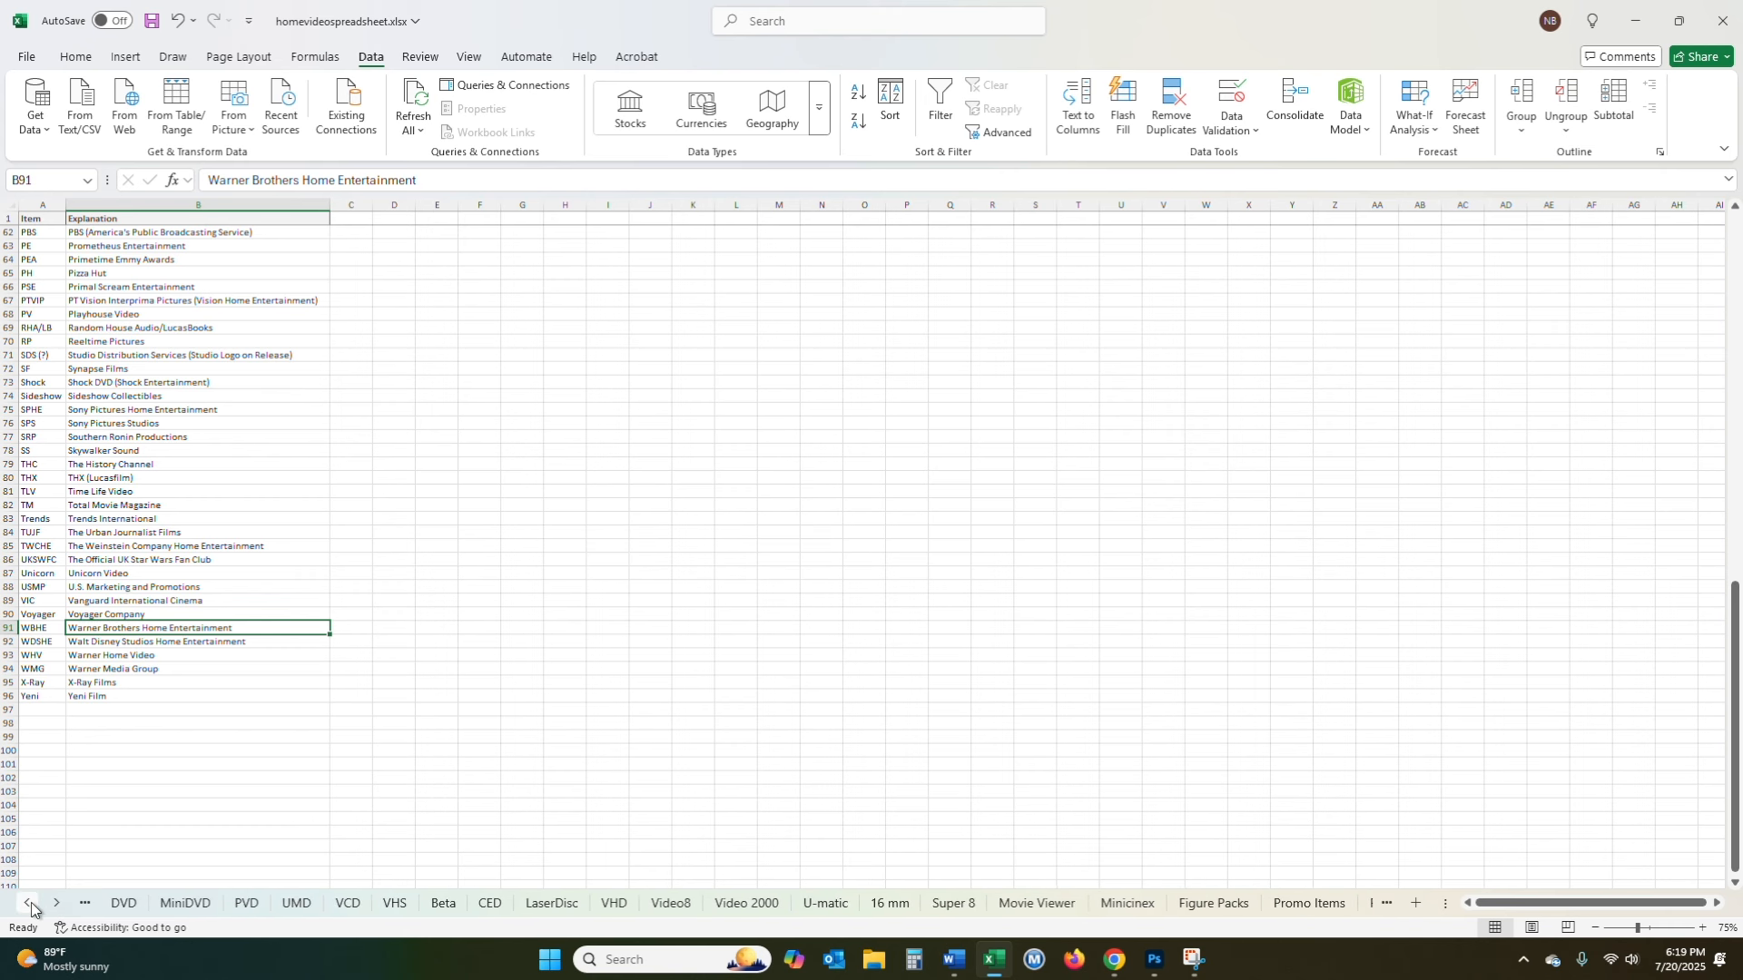
left_click(79, 909)
left_click(27, 903)
left_click(27, 904)
left_click(28, 903)
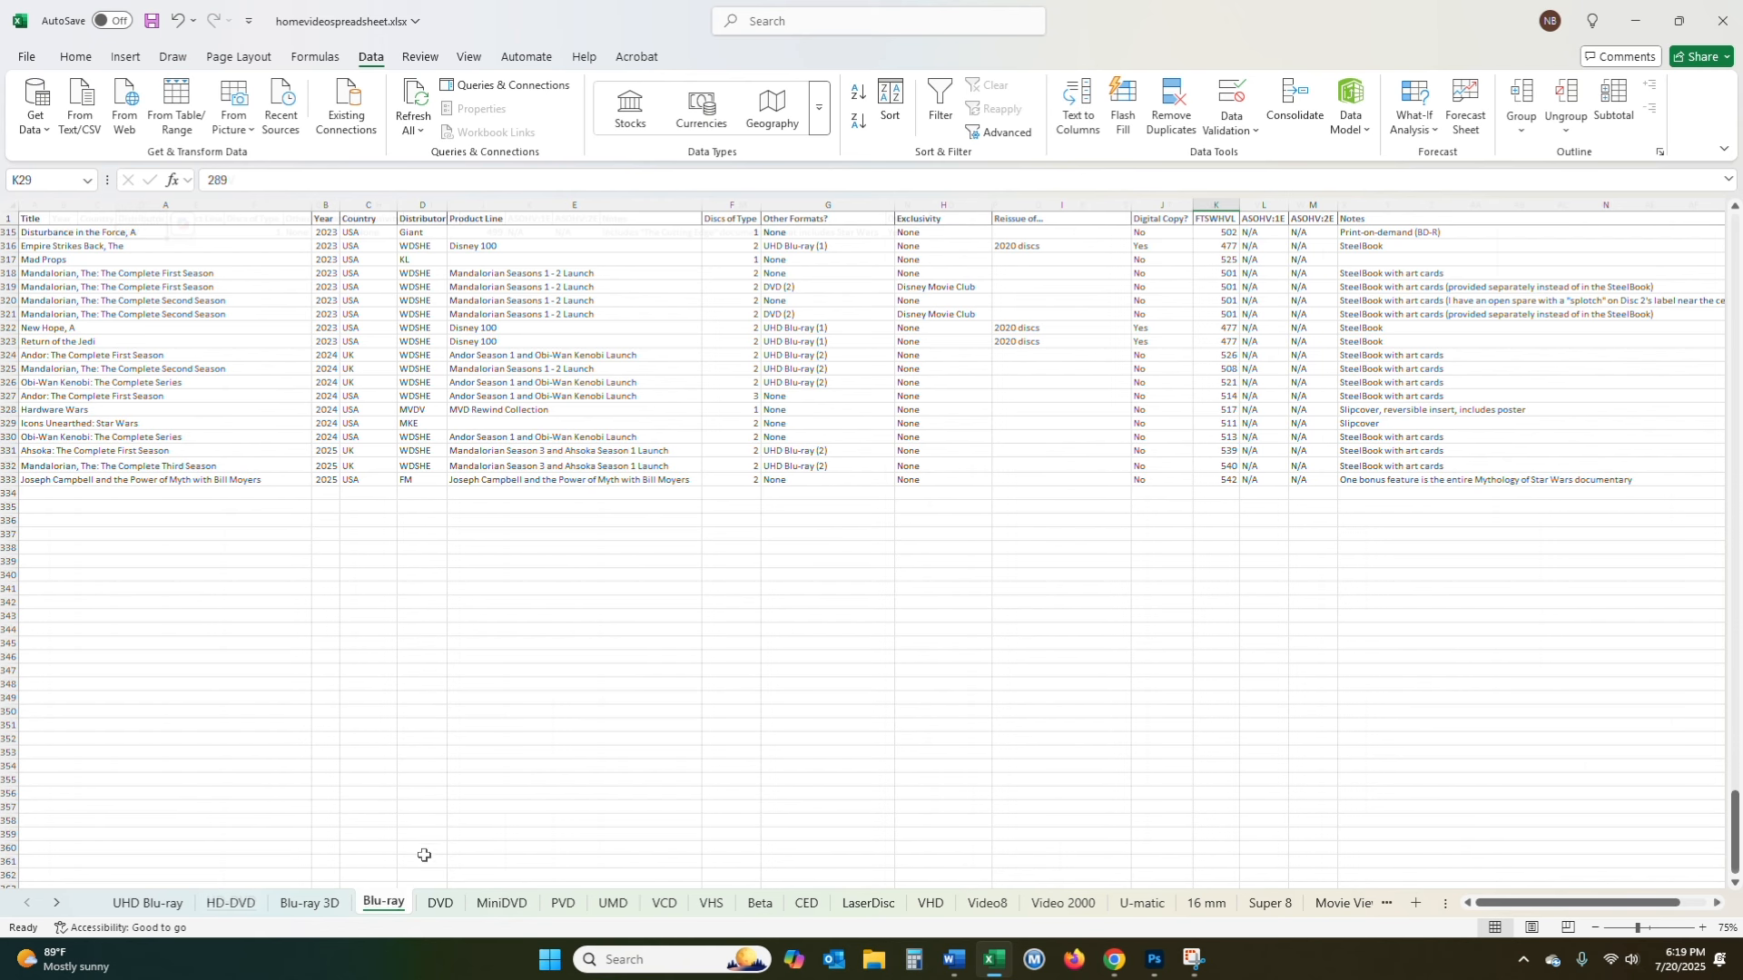
- Go through the DVD, MiniDVD, PVD, UMD, VHS, CED, LaserDisc and VHD worksheets in turn
left_click(440, 904)
left_click(502, 903)
left_click(563, 903)
left_click(612, 903)
left_click(712, 903)
left_click(806, 903)
left_click(867, 903)
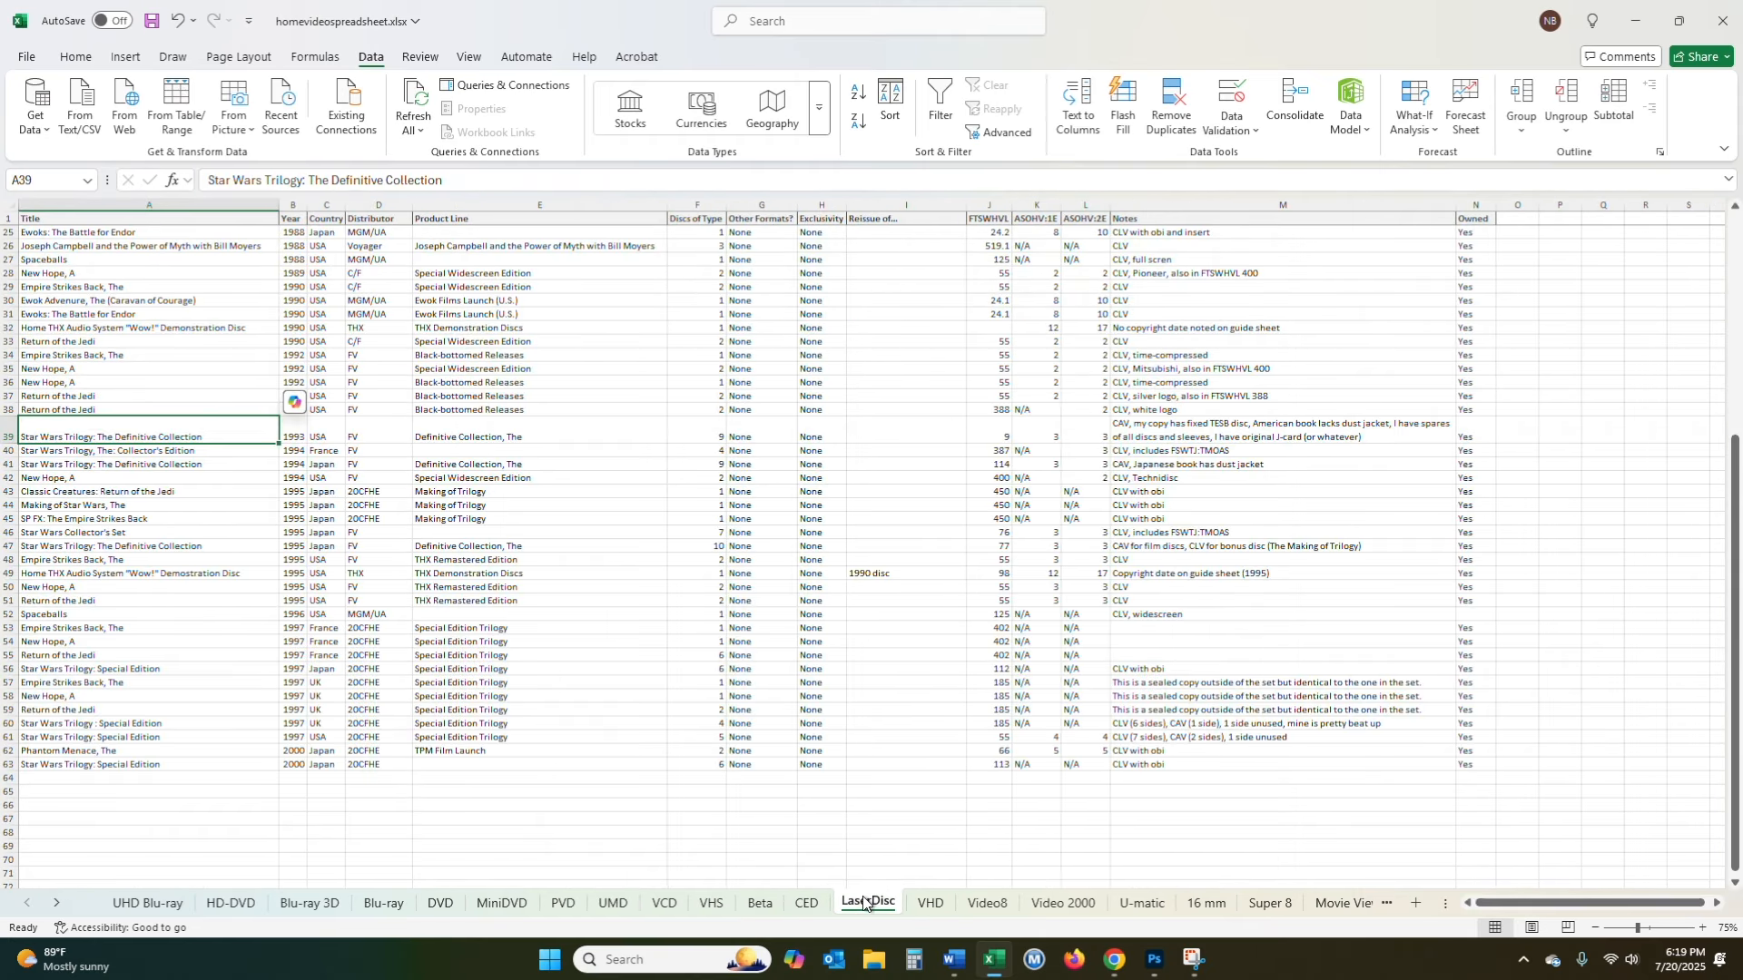
left_click(930, 904)
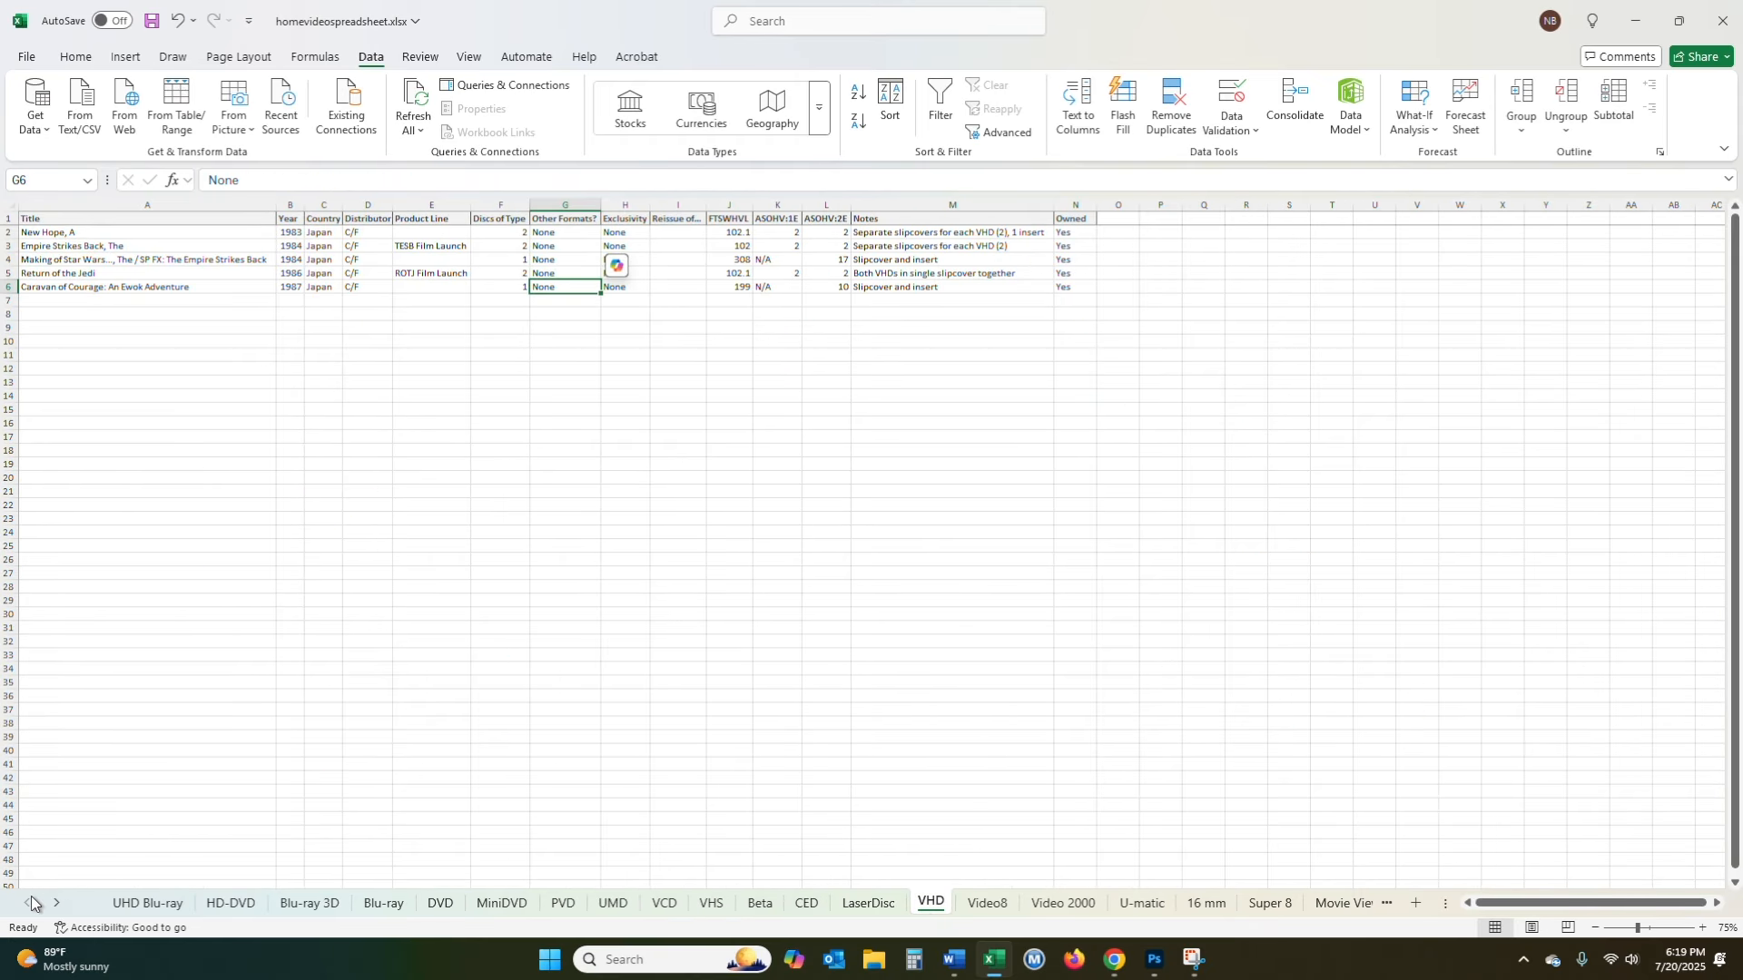
- Preview the notes document in Word, ending back on the VHD worksheet in Excel
left_click(940, 967)
left_click(940, 967)
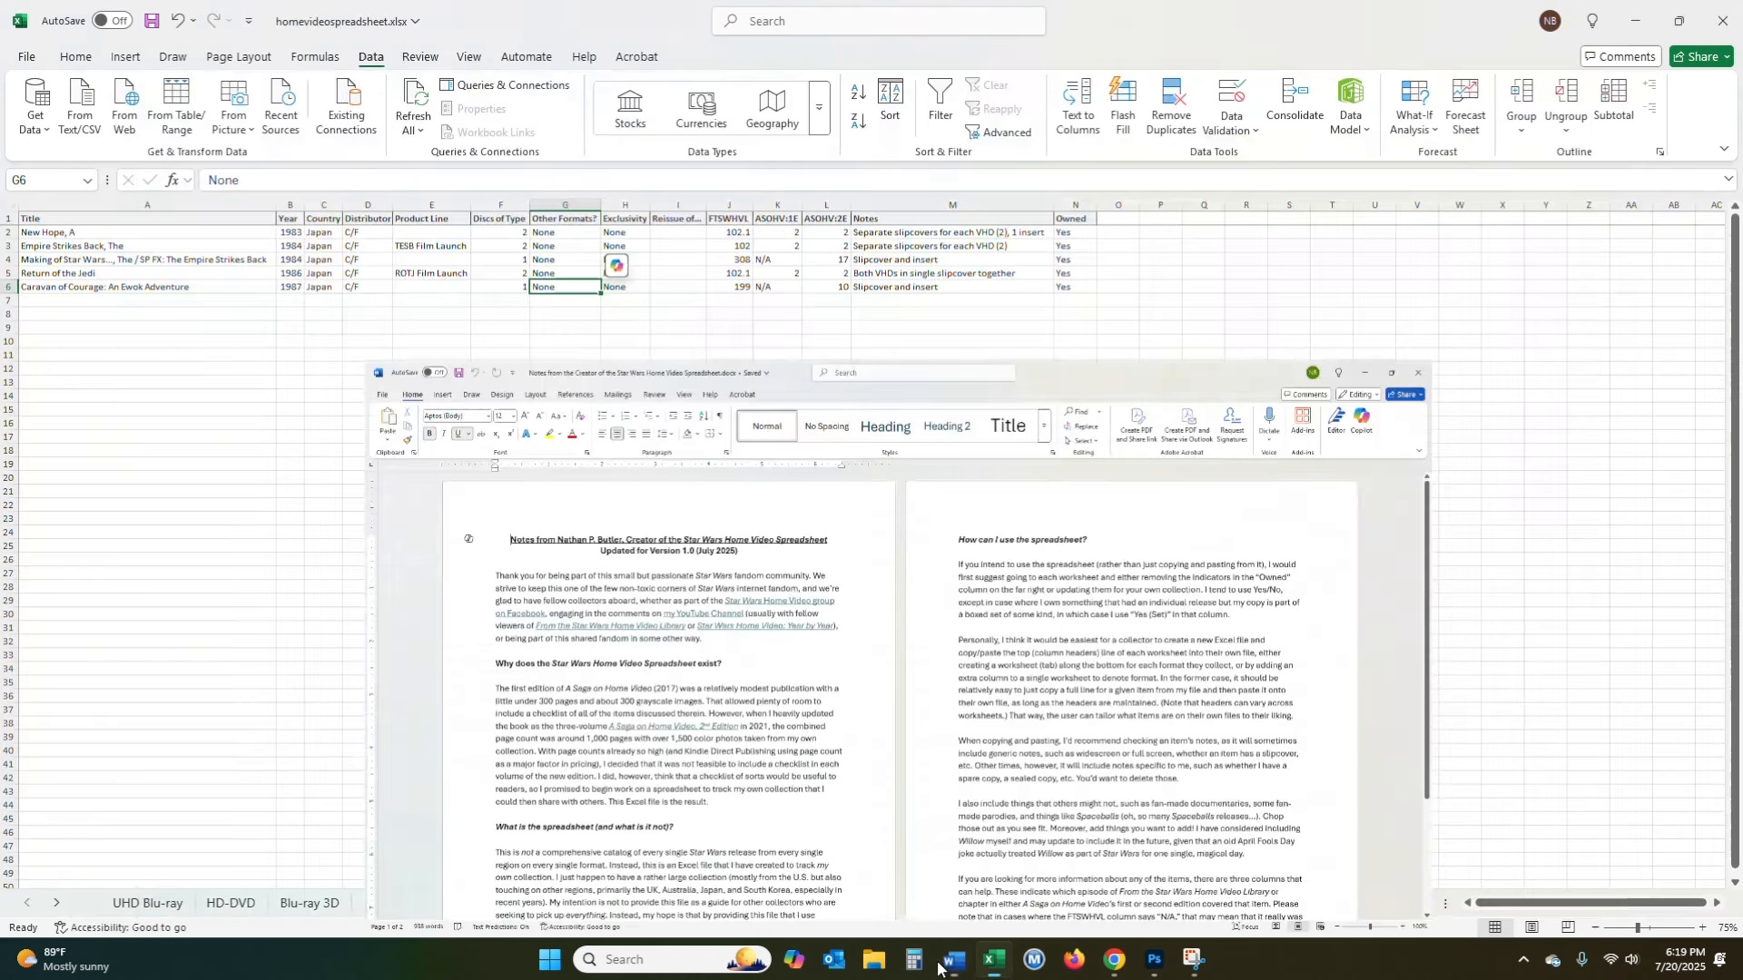
left_click(826, 532)
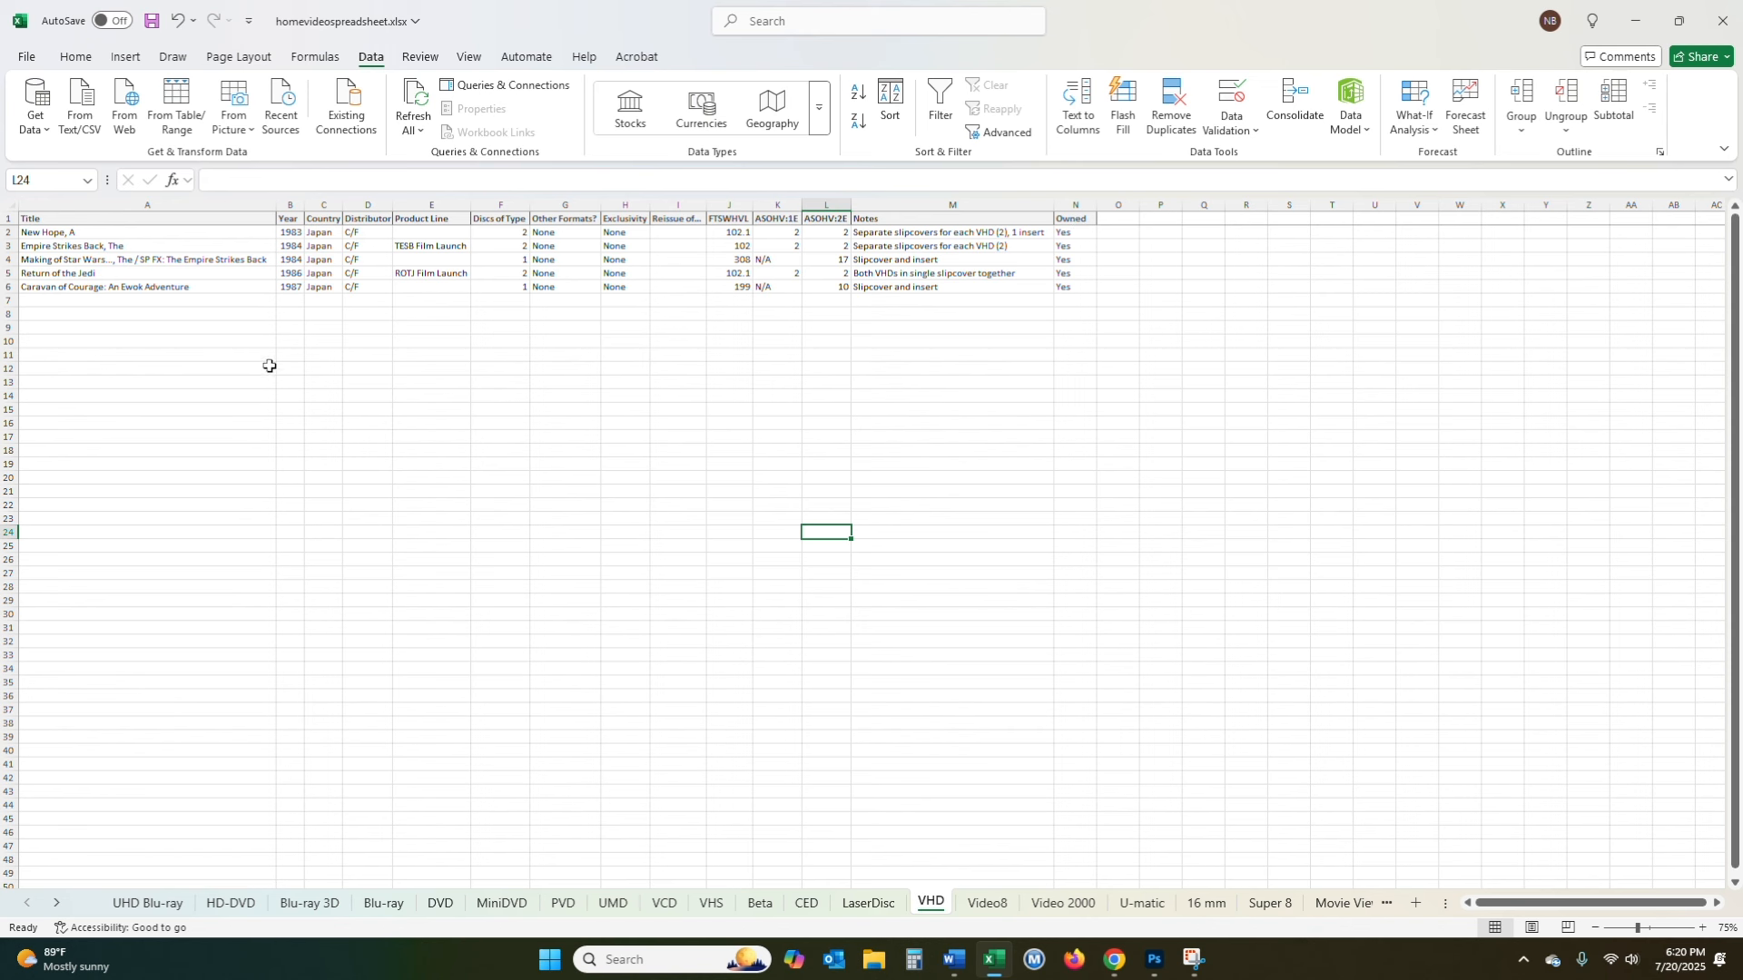
- Open the UHD Blu-ray worksheet and look through its list down to the last entry and back to the top
left_click(439, 219)
left_click(463, 56)
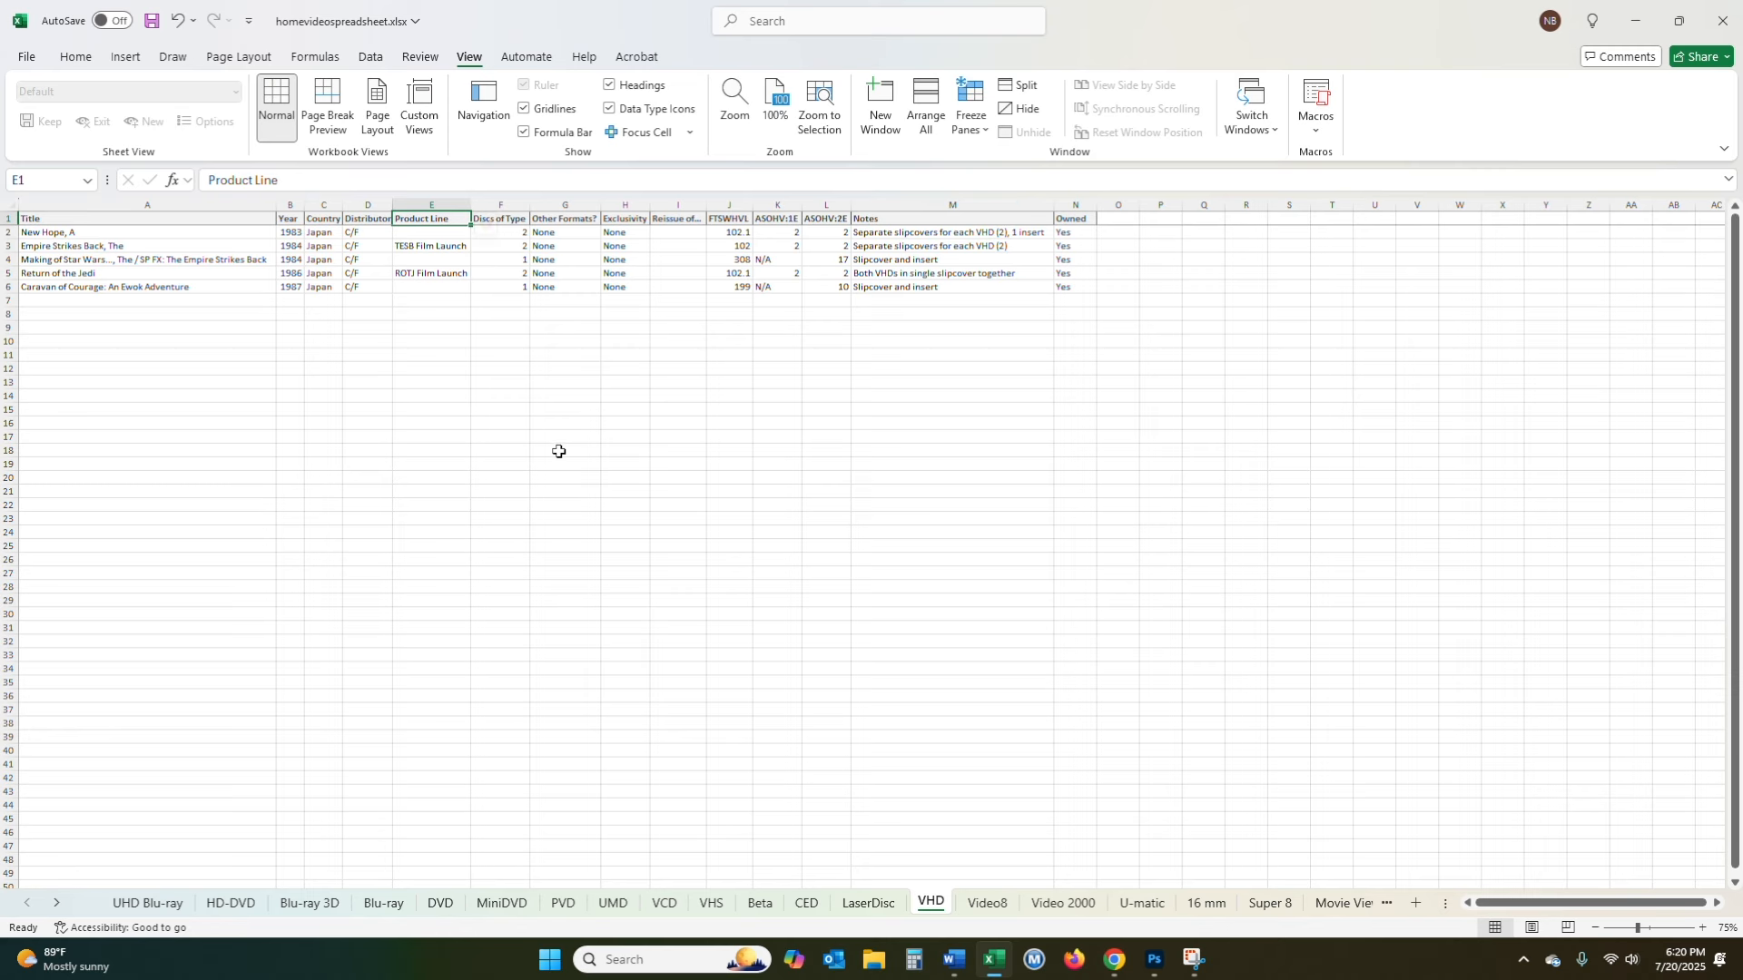
left_click(145, 903)
scroll(322, 454, "down", 5)
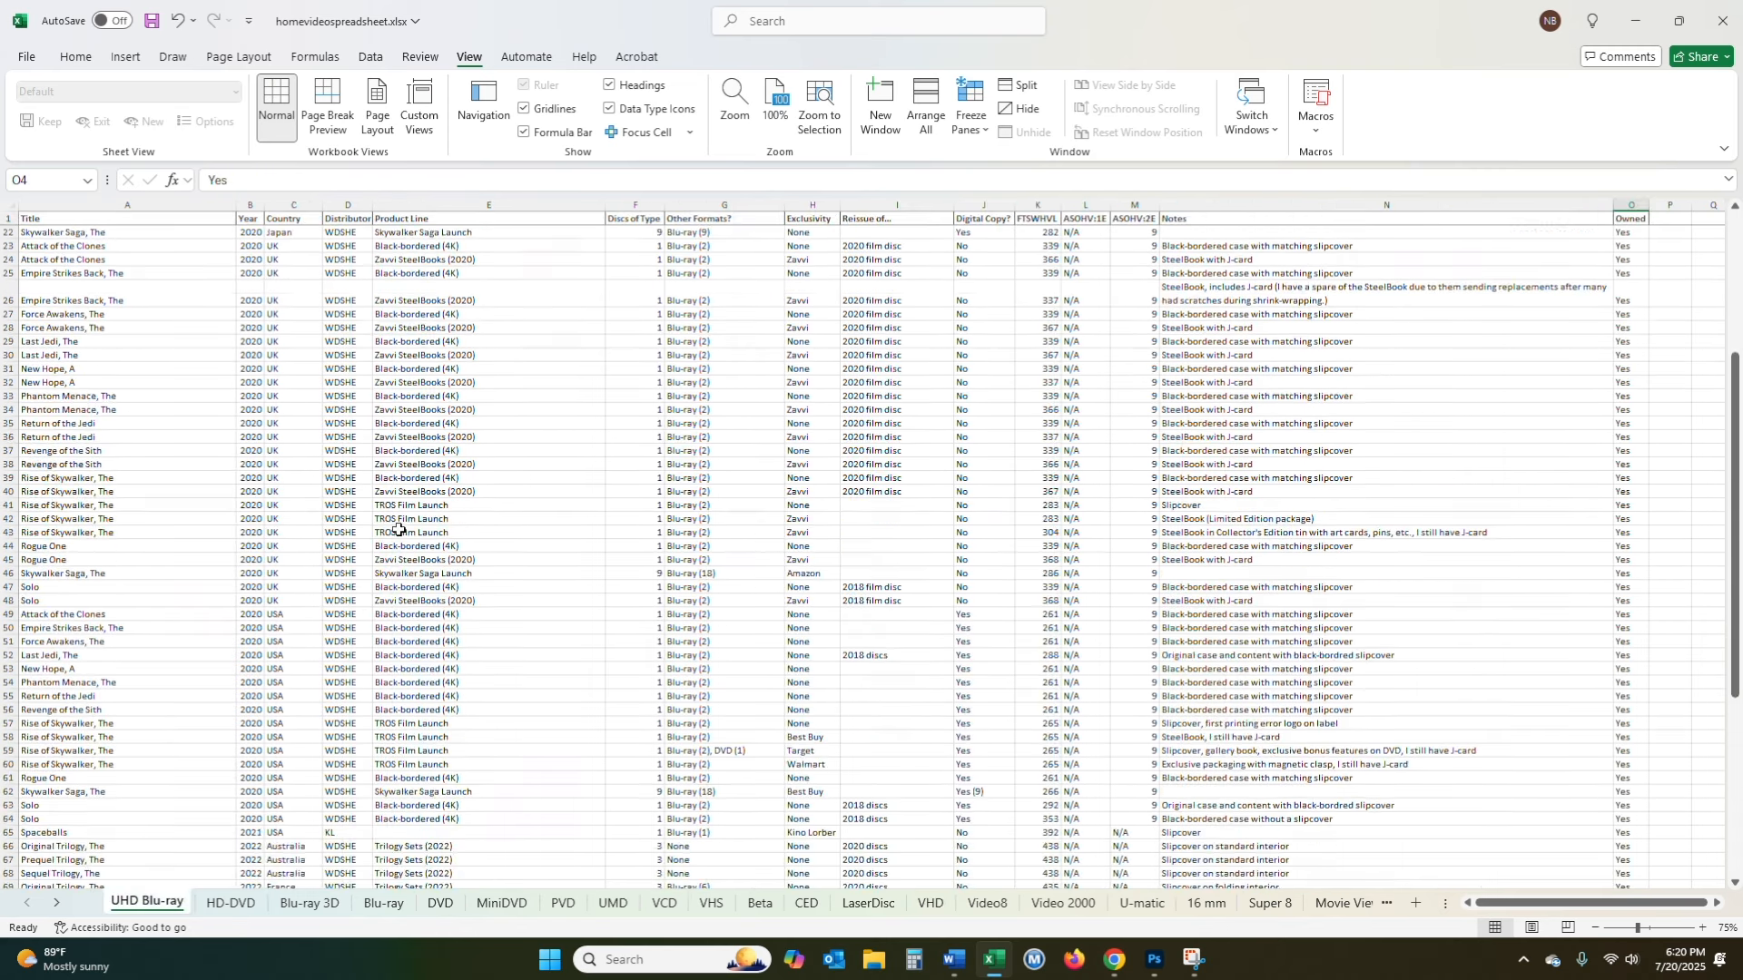
scroll(314, 363, "down", 5)
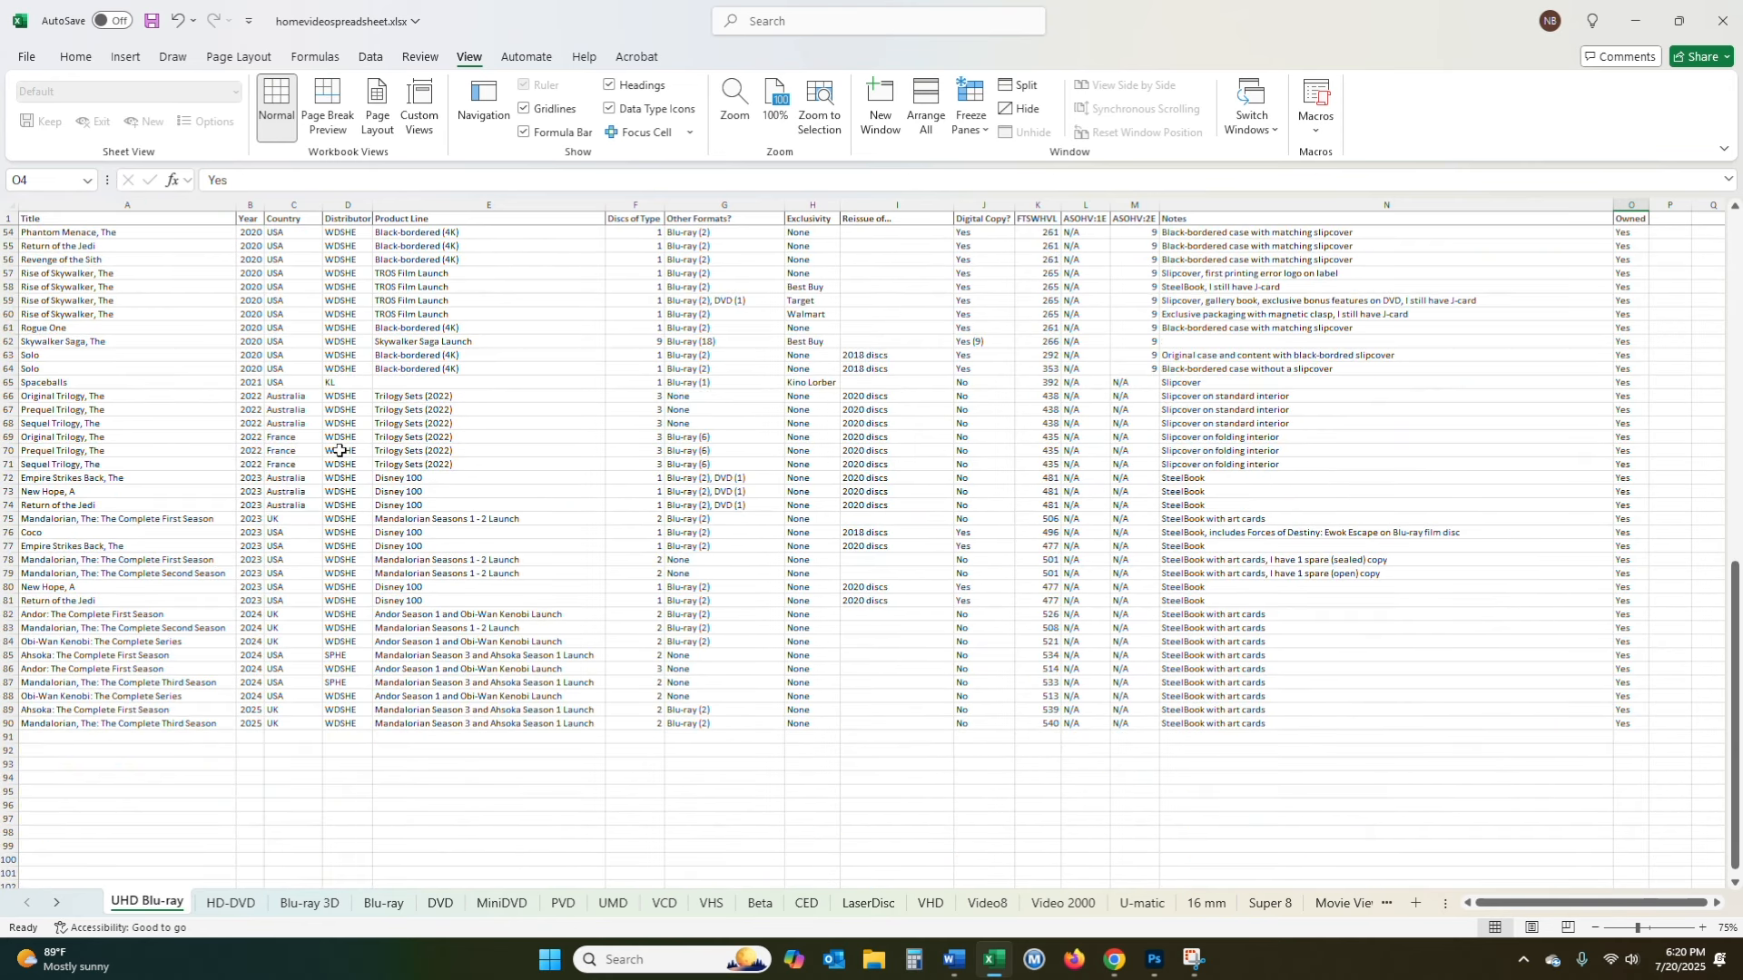
scroll(306, 418, "up", 12)
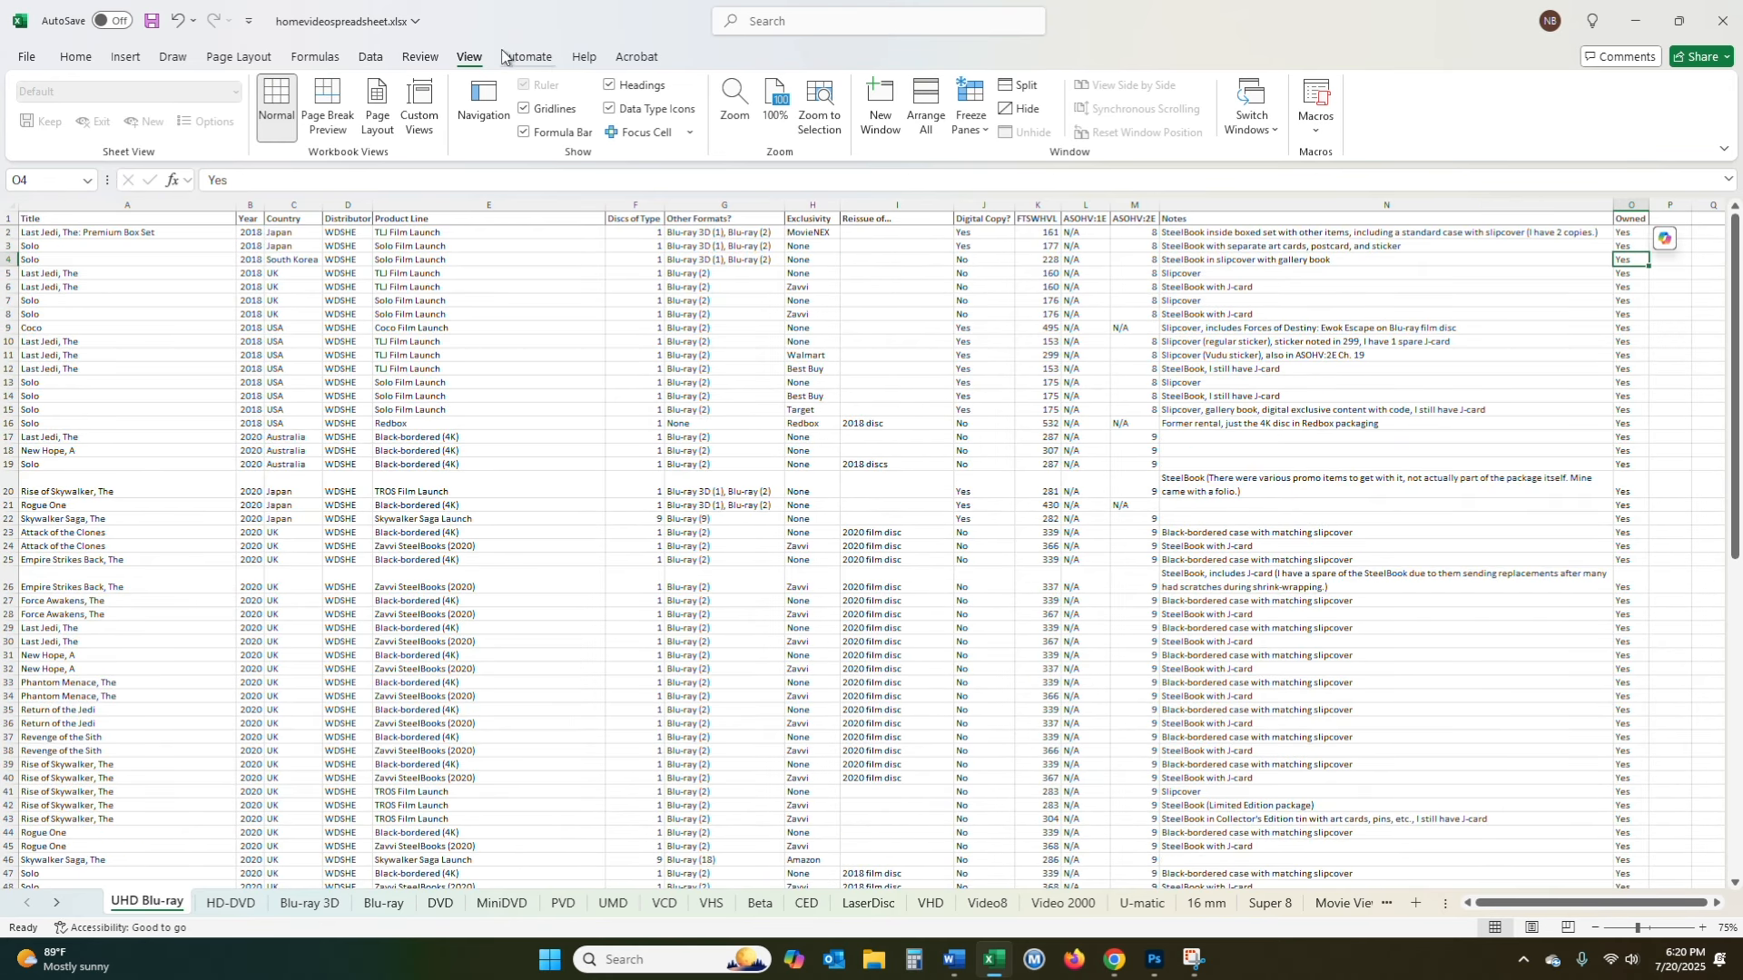
- Point out sample cells in the Exclusivity, Other Formats? and Title columns, including H32, G6, header A1 and G14
left_click(76, 57)
left_click_drag(816, 630, 820, 651)
left_click(816, 671)
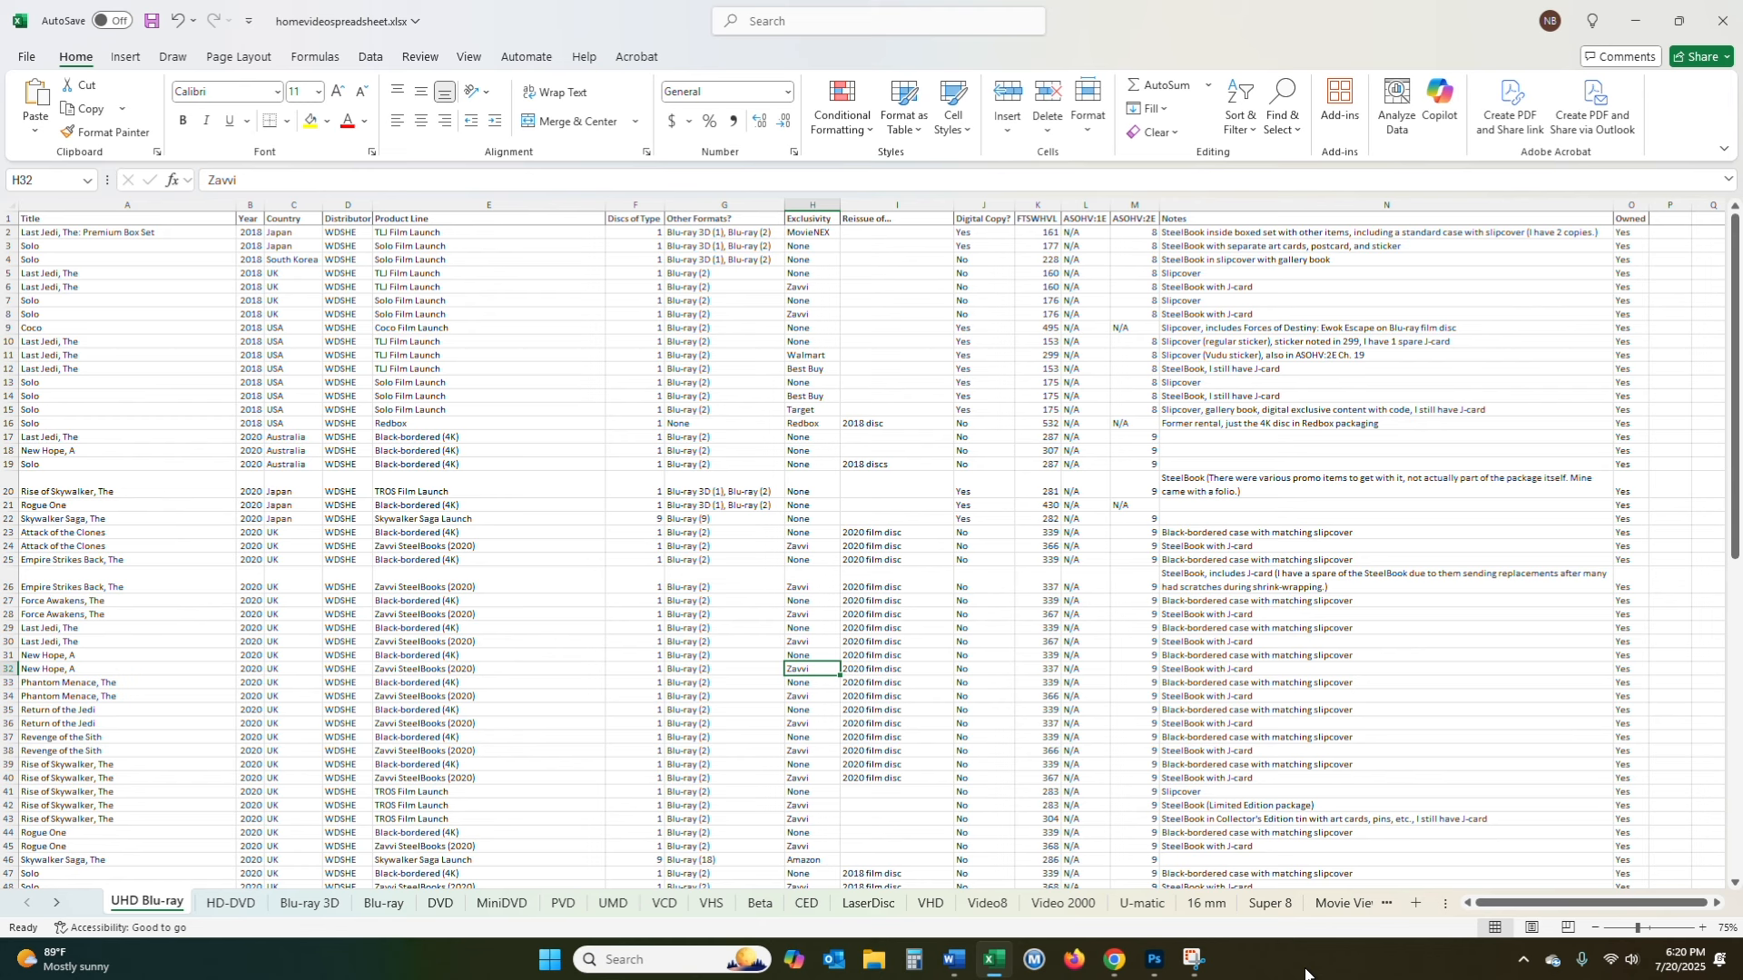
left_click(711, 247)
left_click(476, 270)
left_click(180, 250)
left_click(719, 249)
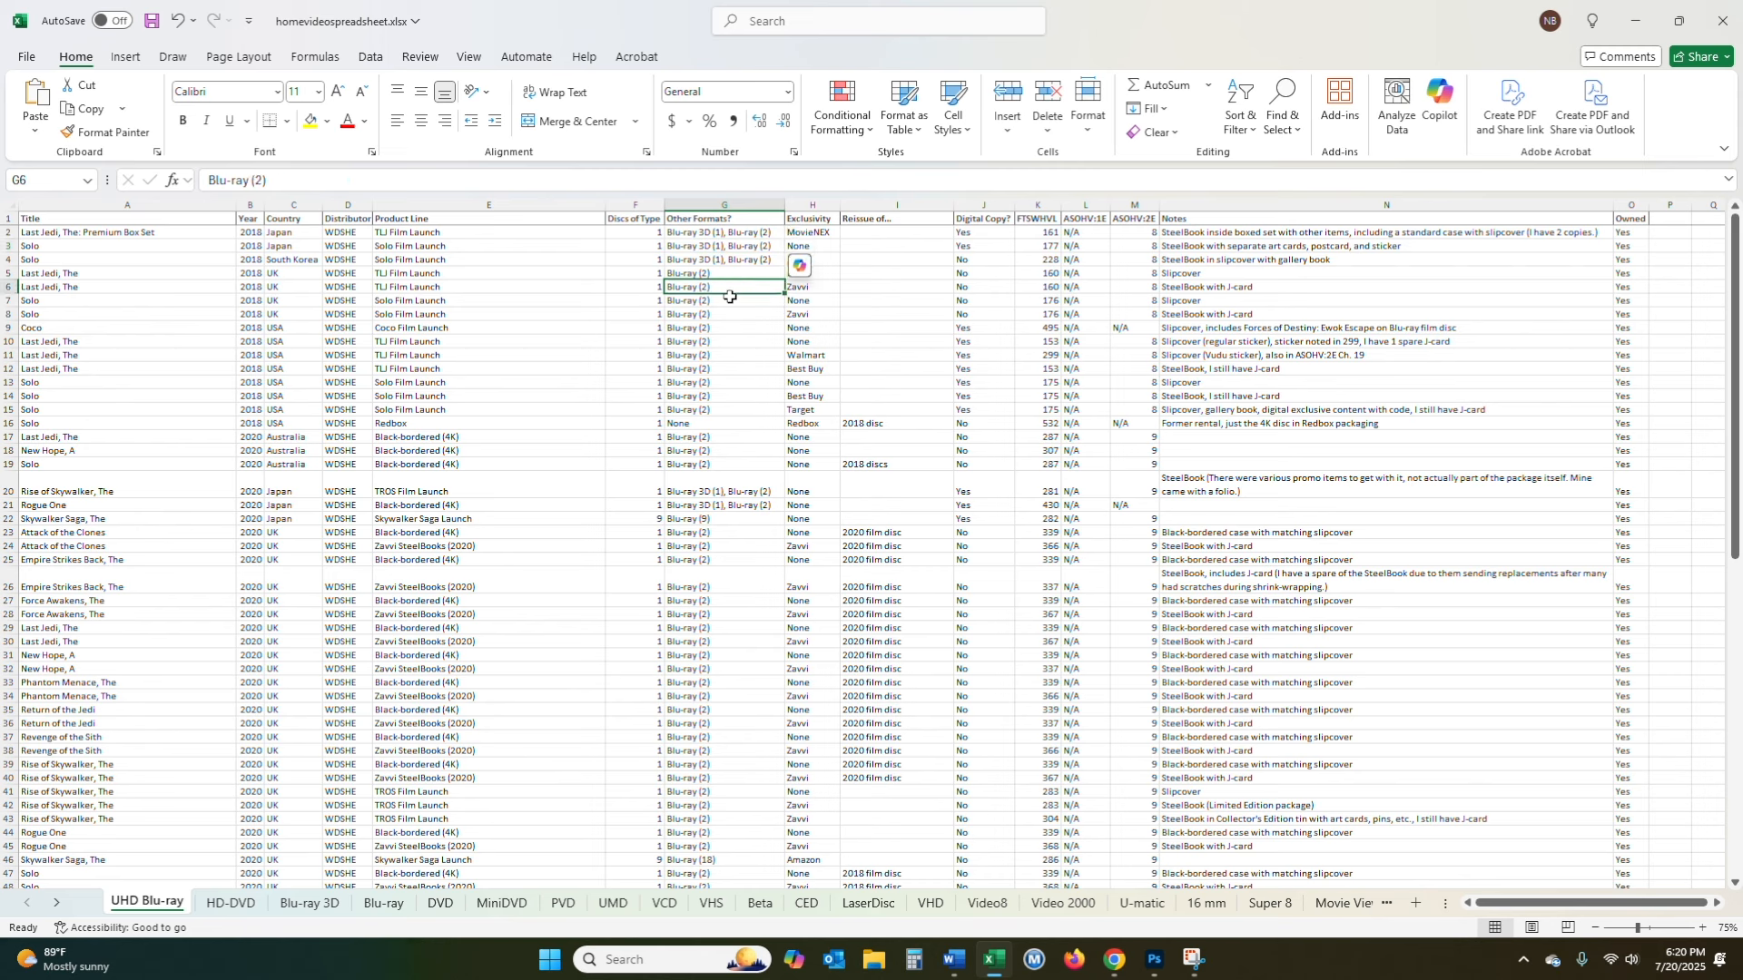
left_click(143, 233)
left_click(143, 219)
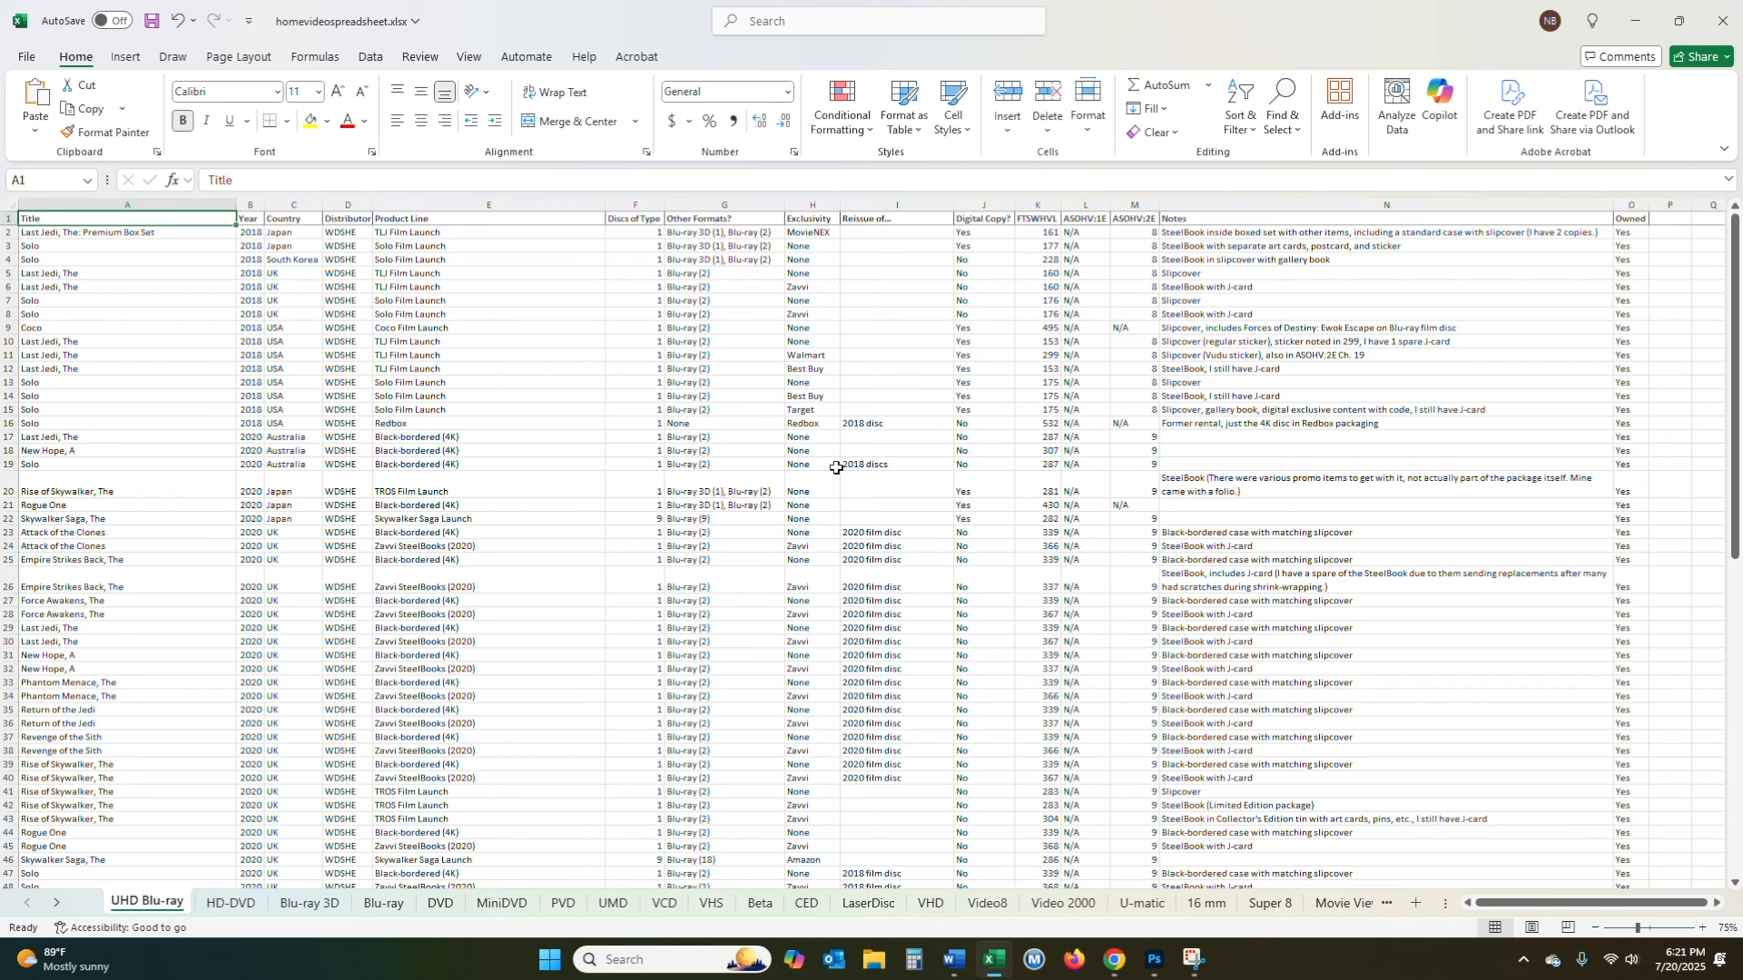
left_click(727, 398)
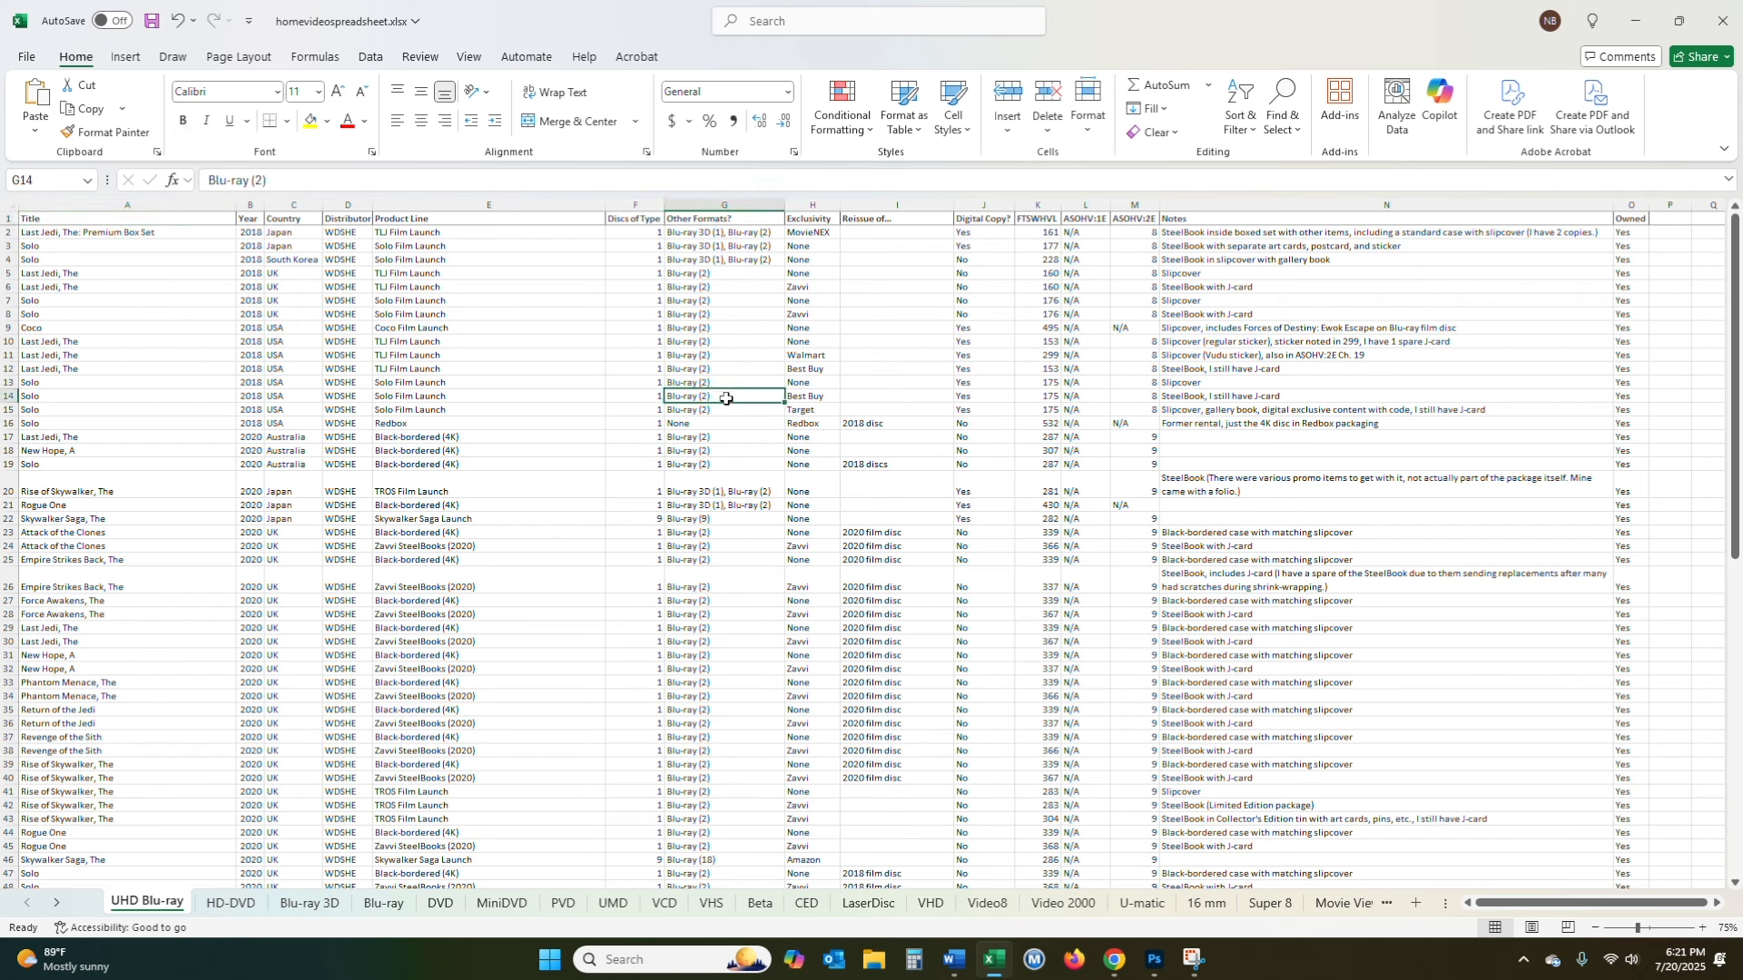